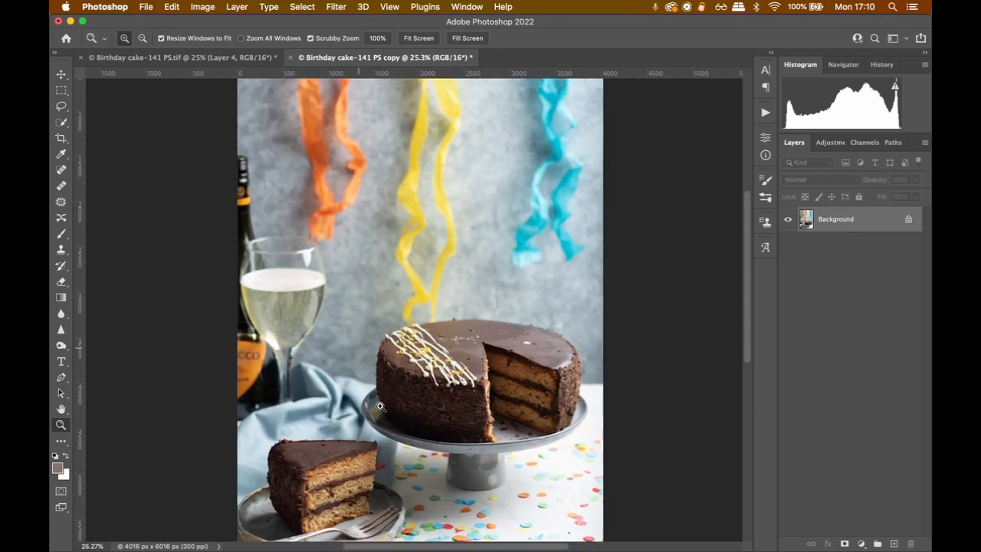
pyautogui.click(381, 406)
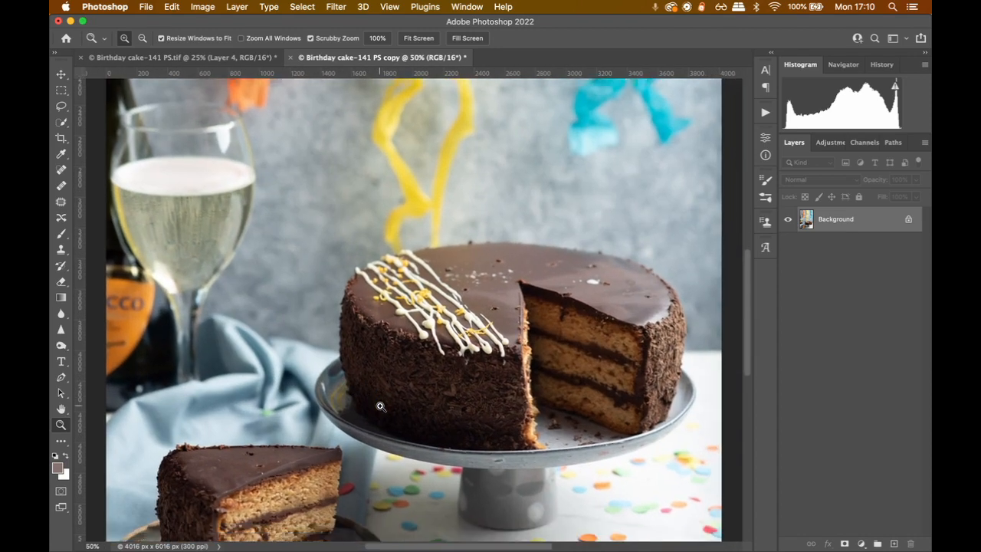
# Examine the chocolate icing and white drizzle on top of the cake up close for blemishes, crumbs and spots
pyautogui.click(471, 307)
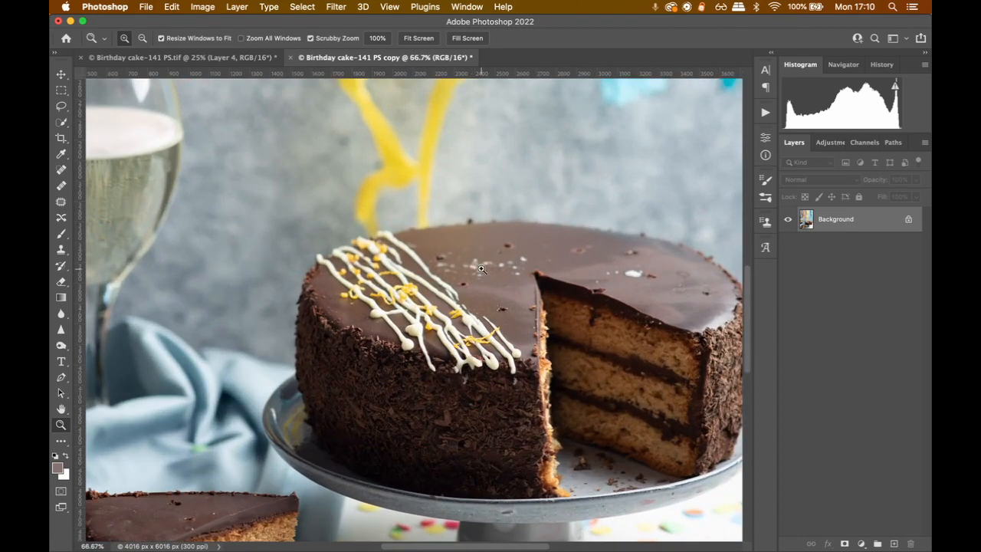
pyautogui.scroll(-10, 491, 357)
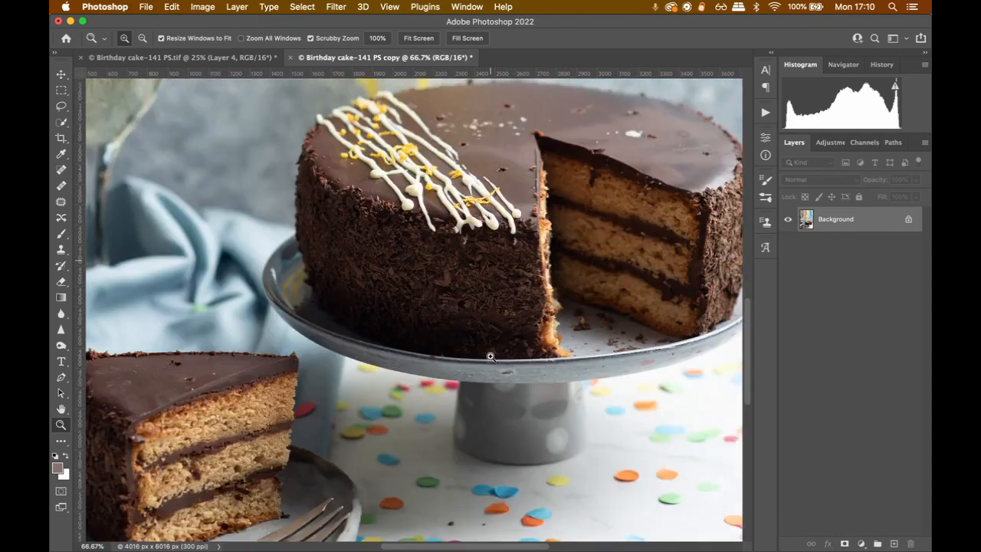
pyautogui.scroll(8, 490, 356)
pyautogui.scroll(-2, 491, 356)
pyautogui.scroll(8, 491, 357)
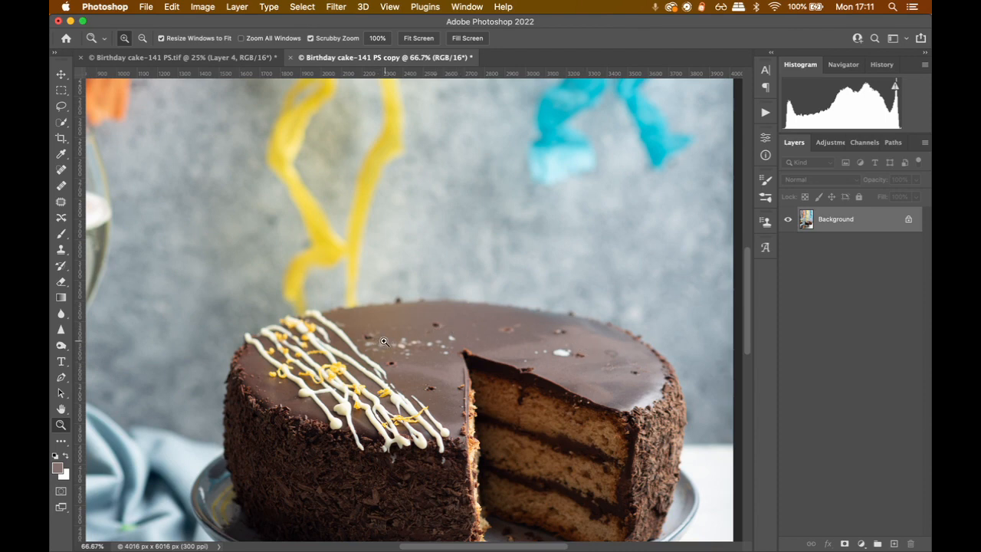
pyautogui.click(369, 339)
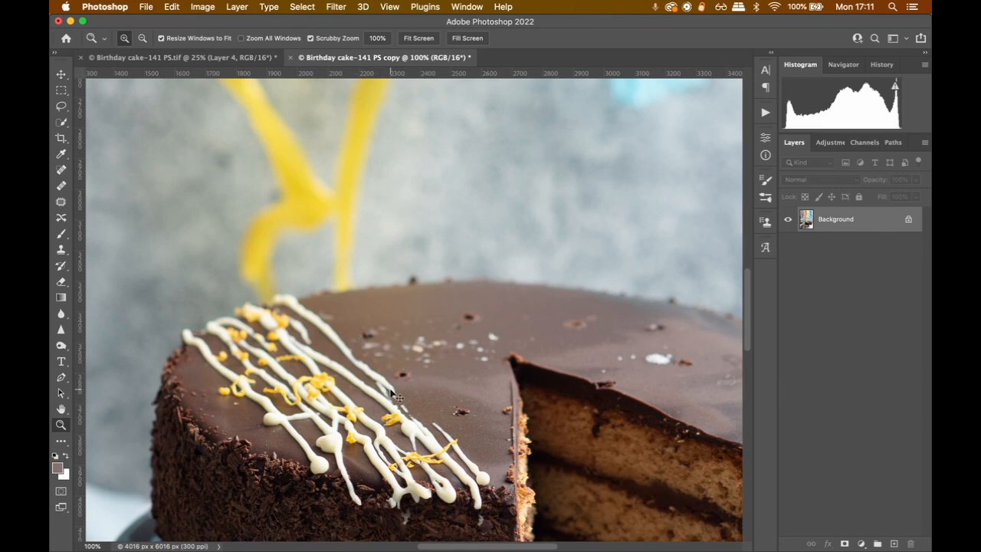
pyautogui.press('super+0')
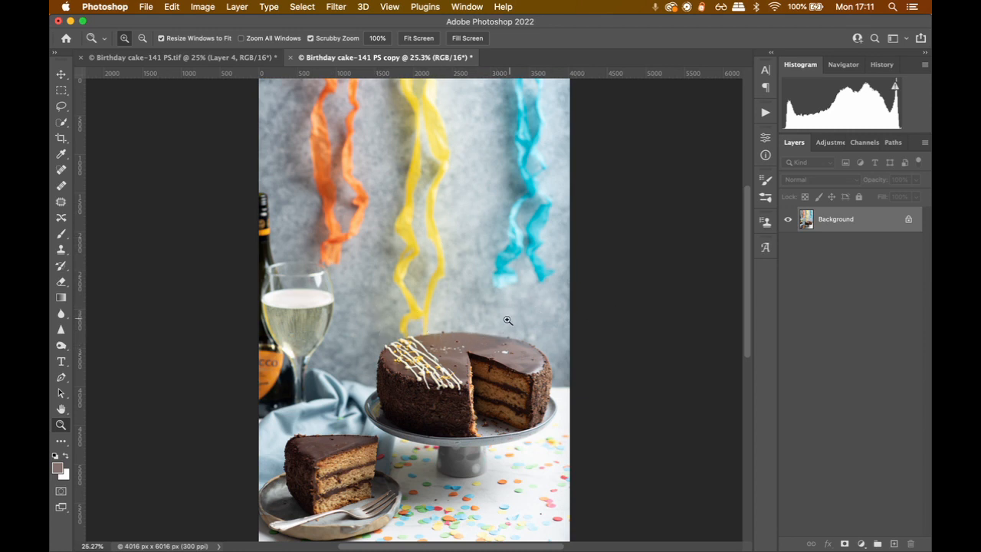
# Examine the whole cake, the cut slice on the plate and the confetti-covered table for areas that need retouching
pyautogui.click(474, 355)
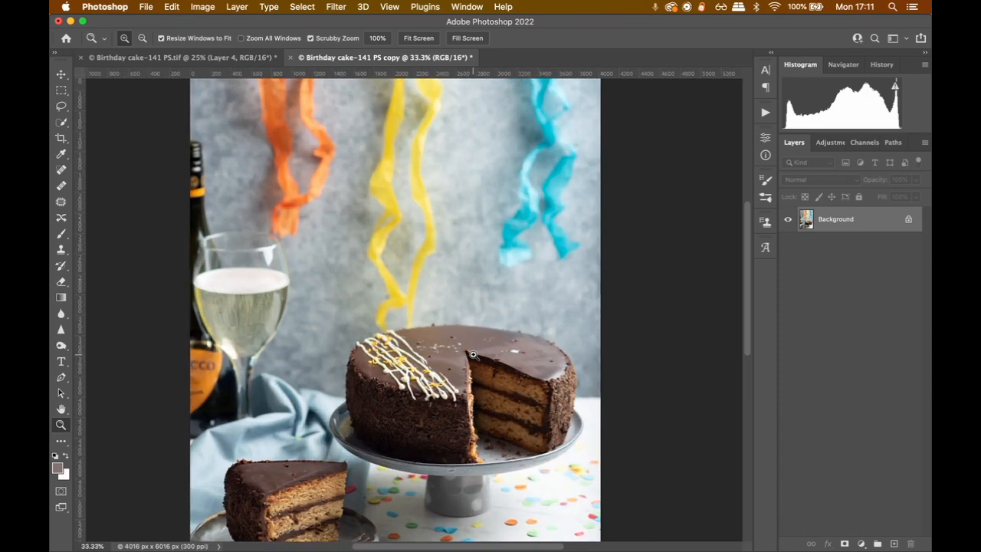
pyautogui.click(474, 355)
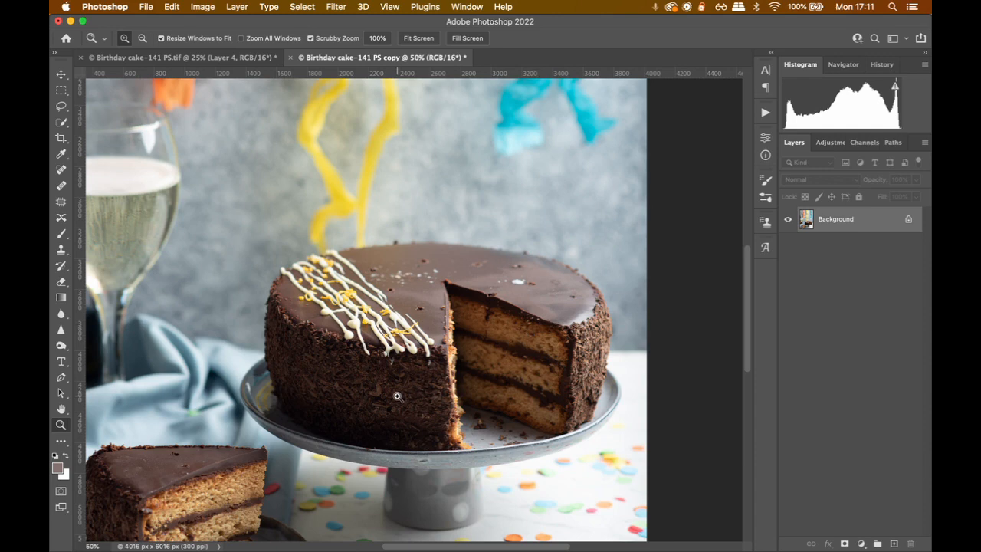
pyautogui.scroll(-1, 397, 397)
pyautogui.hscroll(-1, 397, 396)
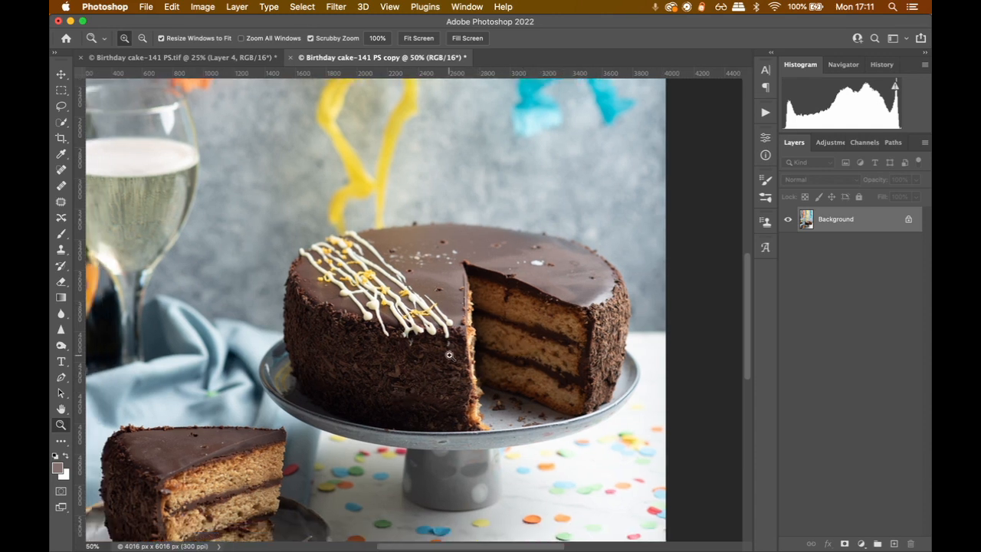
pyautogui.scroll(-6, 449, 355)
pyautogui.scroll(9, 420, 243)
pyautogui.scroll(-6, 407, 294)
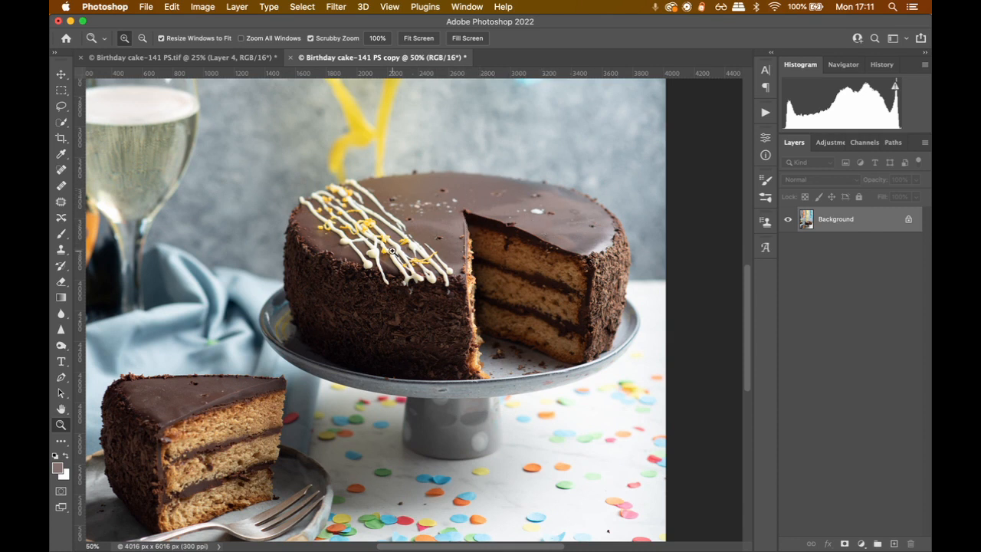
pyautogui.scroll(-6, 392, 251)
pyautogui.hscroll(-2, 391, 251)
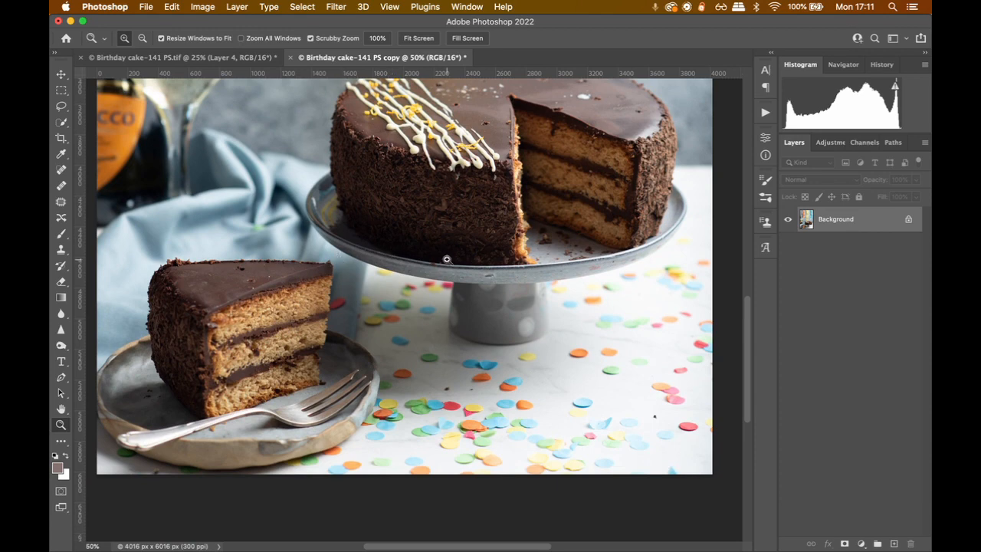
pyautogui.scroll(10, 447, 259)
pyautogui.hscroll(4, 447, 260)
pyautogui.scroll(-4, 384, 351)
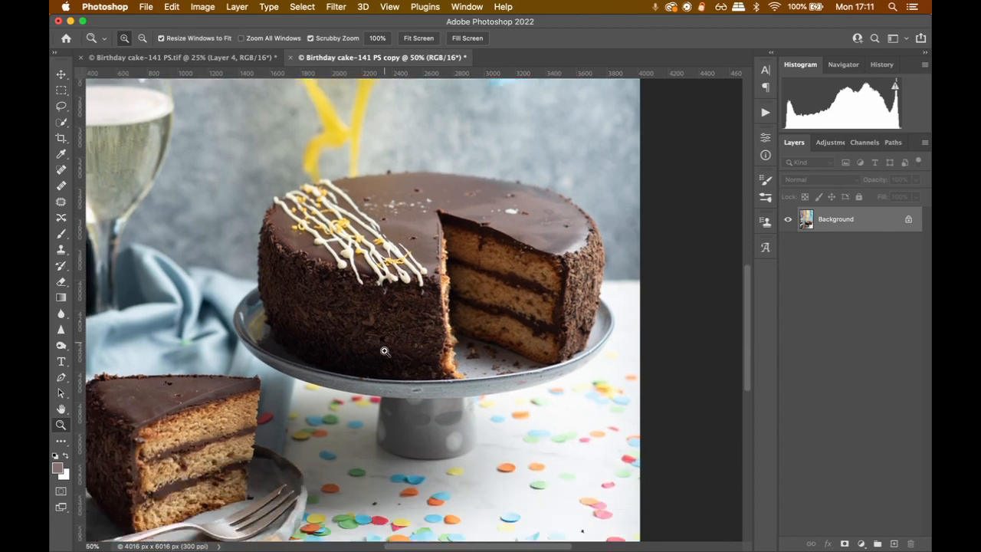
pyautogui.scroll(-3, 385, 351)
pyautogui.hscroll(-2, 385, 351)
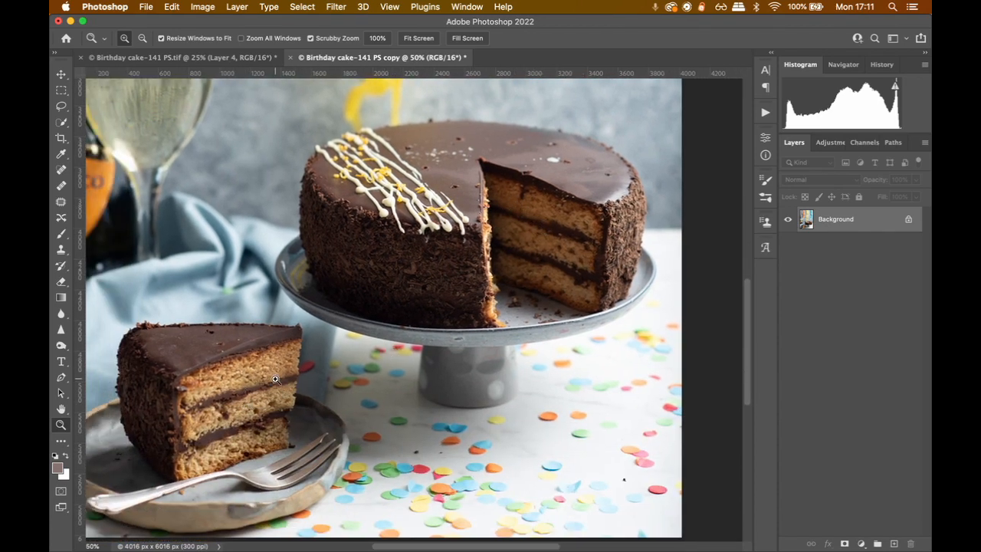
pyautogui.hscroll(-8, 236, 379)
pyautogui.scroll(-4, 237, 380)
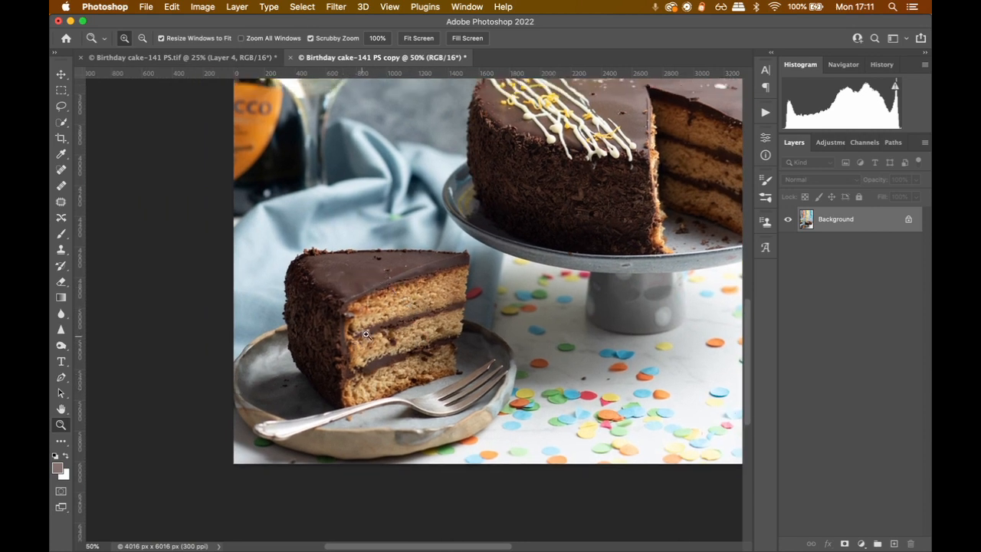
pyautogui.hscroll(4, 435, 298)
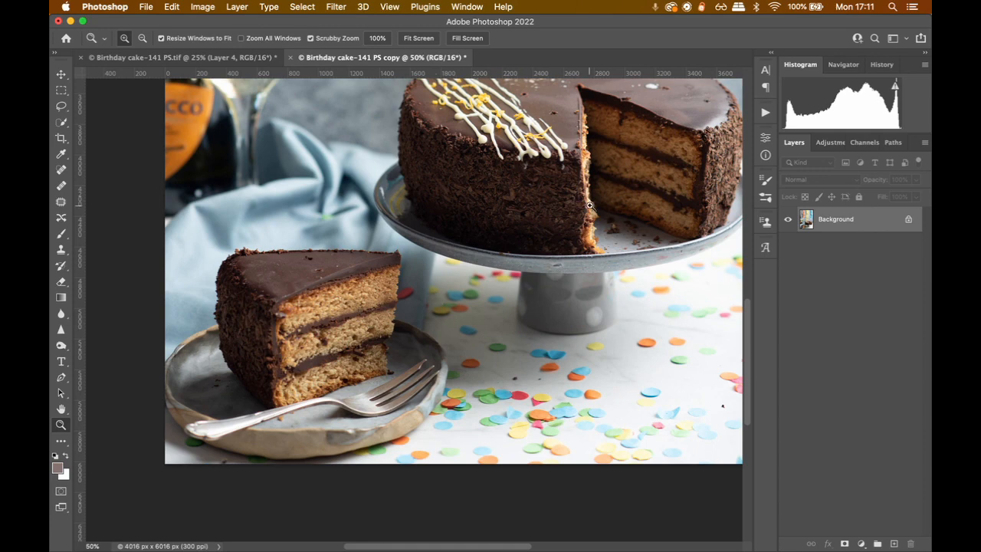
pyautogui.hscroll(6, 590, 206)
pyautogui.scroll(3, 590, 206)
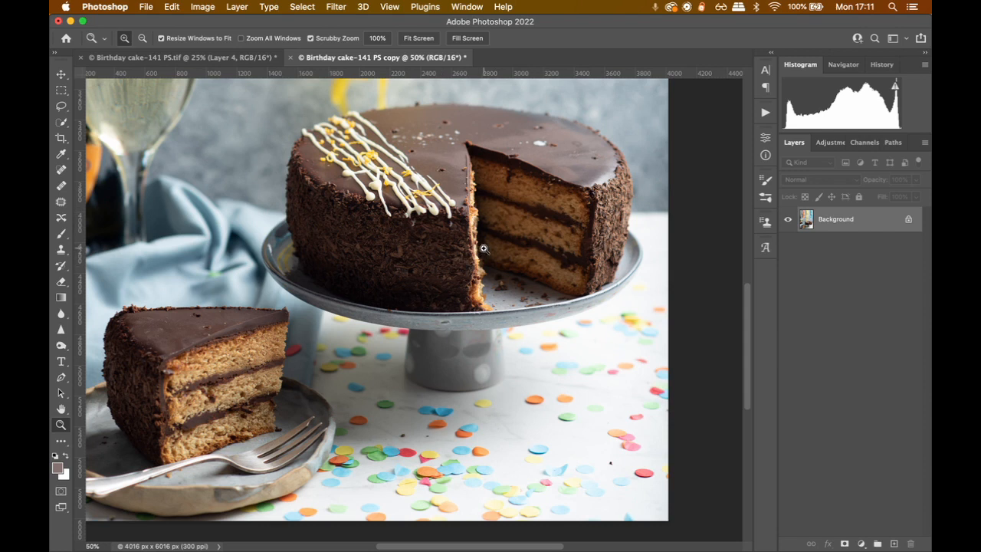
pyautogui.hscroll(-4, 424, 252)
pyautogui.scroll(-1, 424, 252)
pyautogui.hscroll(2, 424, 250)
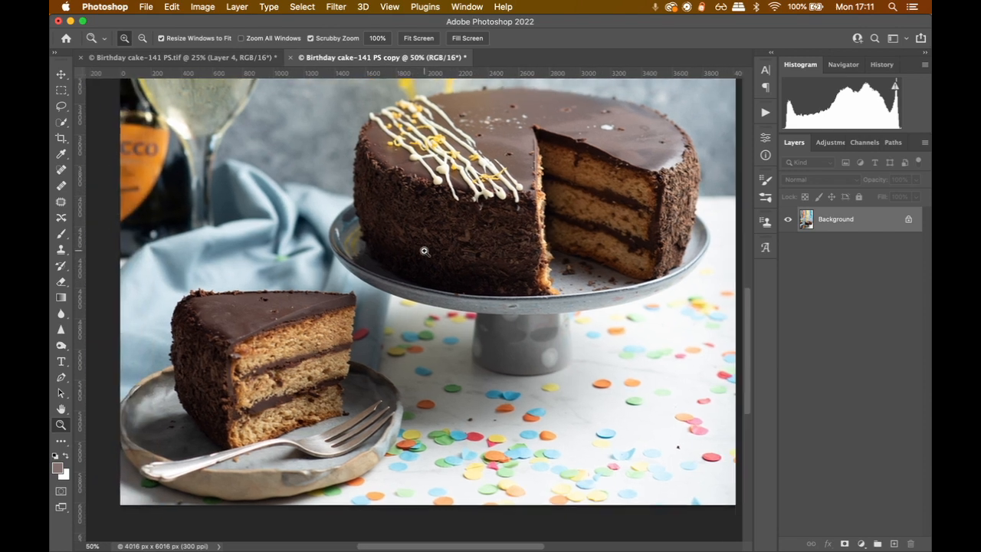
pyautogui.scroll(1, 424, 251)
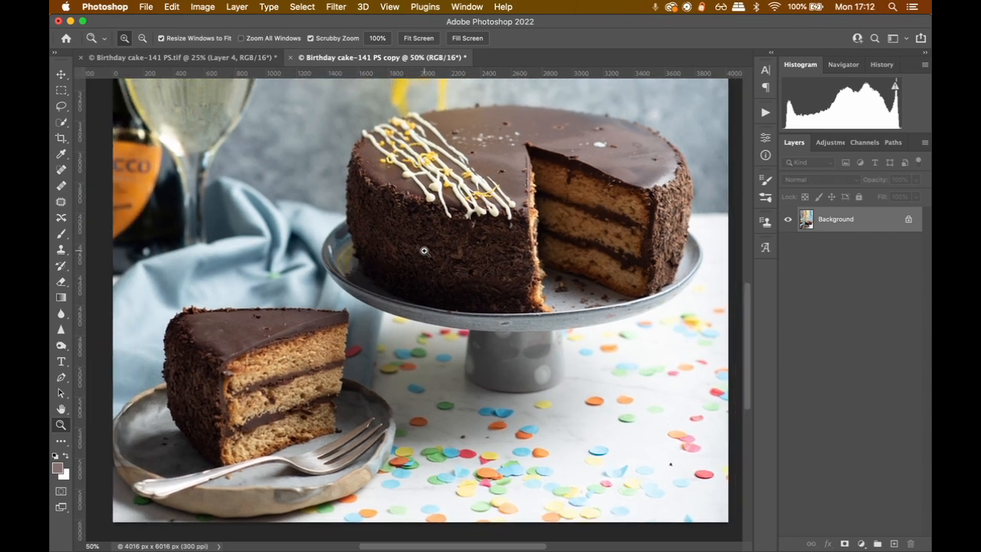
pyautogui.scroll(1, 424, 251)
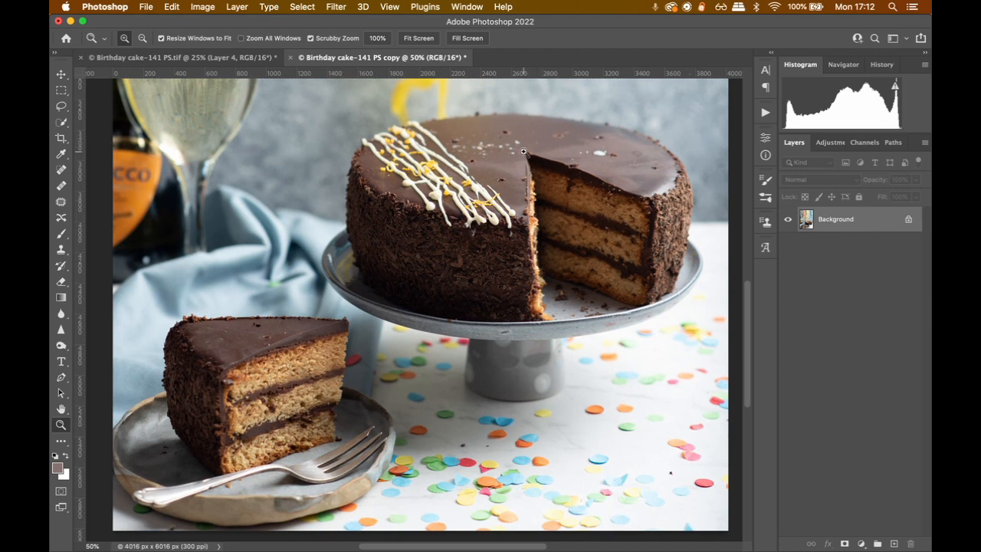
# Choose the Healing Brush tool and add a new layer named "Clean up" above the Background layer
pyautogui.click(485, 150)
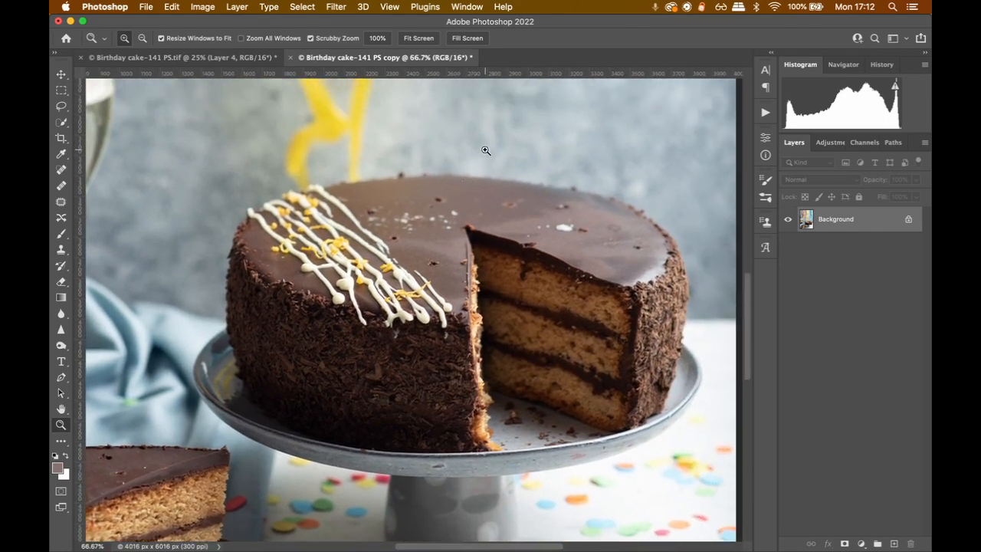
pyautogui.click(429, 211)
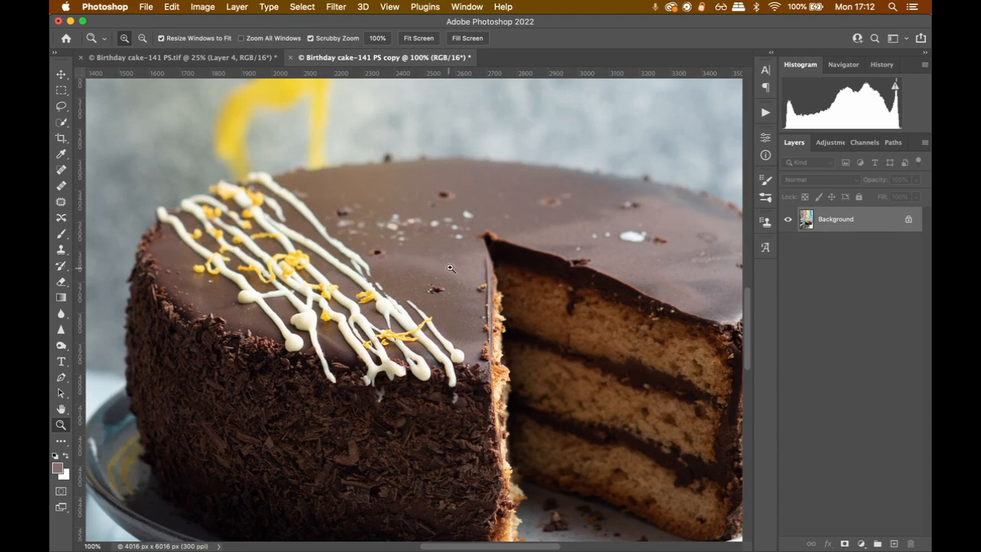
pyautogui.hscroll(3, 450, 268)
pyautogui.scroll(-2, 451, 267)
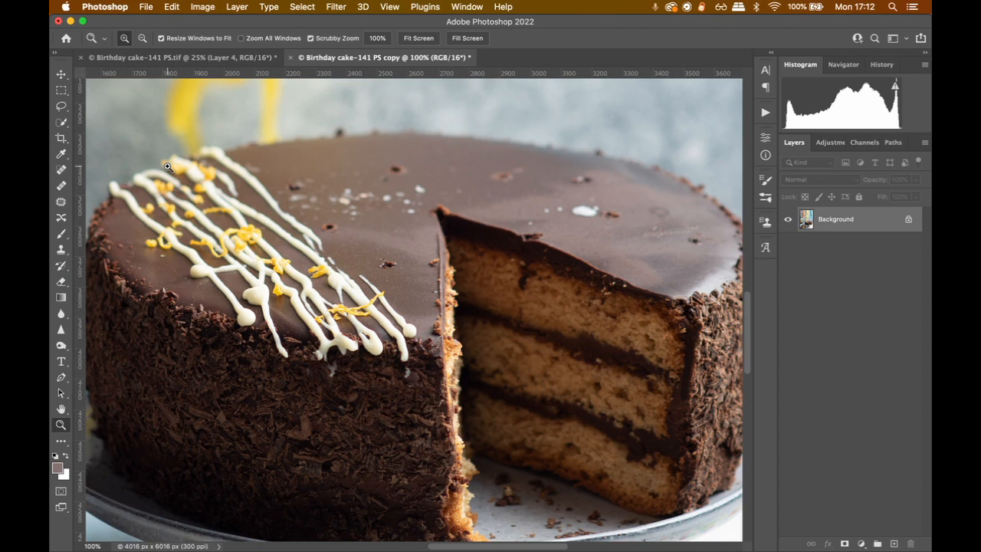
pyautogui.click(59, 191)
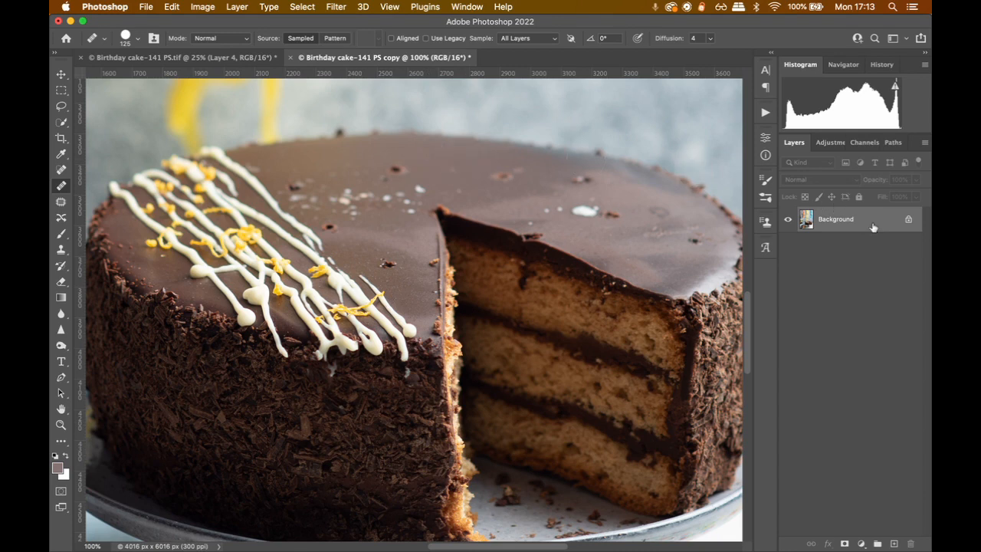
pyautogui.click(892, 542)
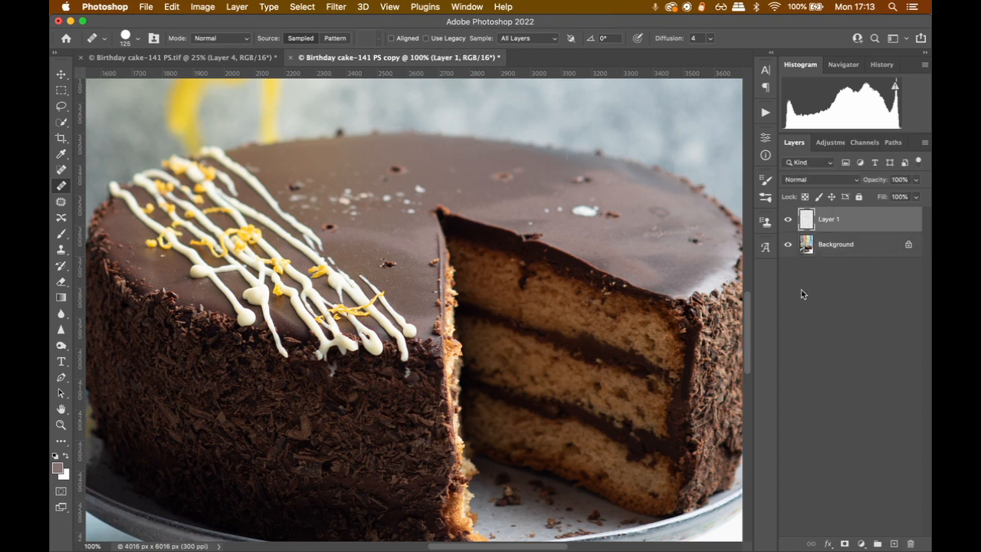
pyautogui.doubleClick(827, 219)
pyautogui.write('Clean up')
pyautogui.press('Return')
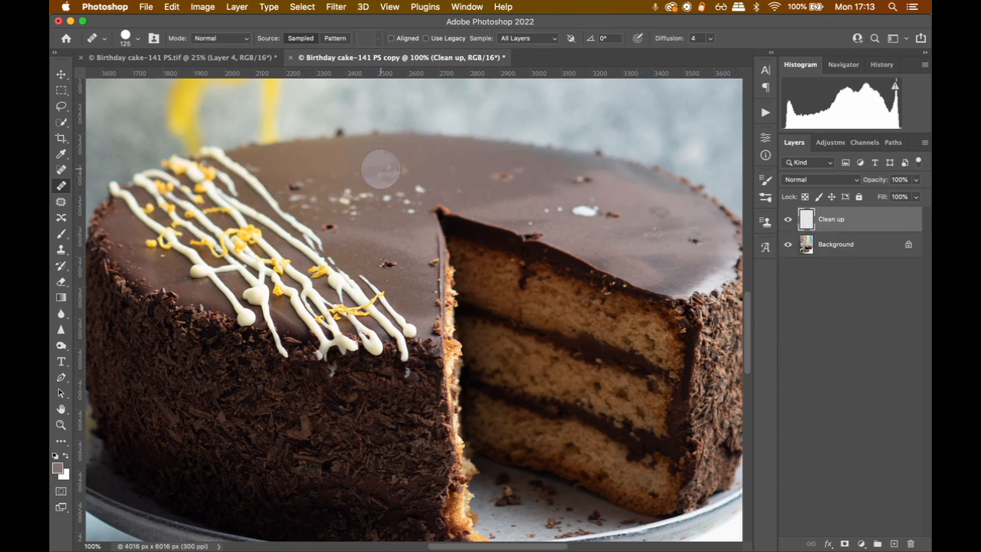
# Have the Healing Brush sample All Layers and set its brush size to 64 px
pyautogui.click(507, 39)
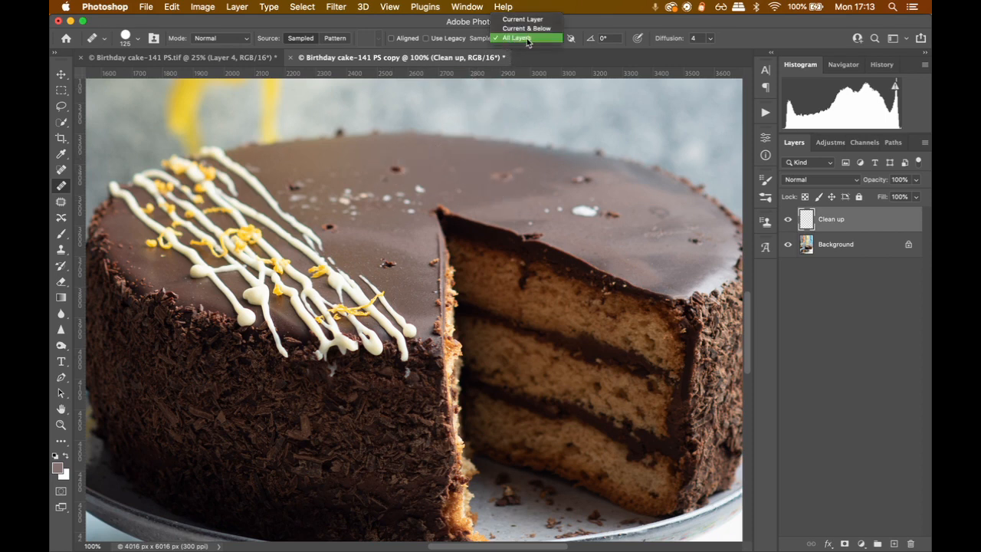
pyautogui.click(523, 38)
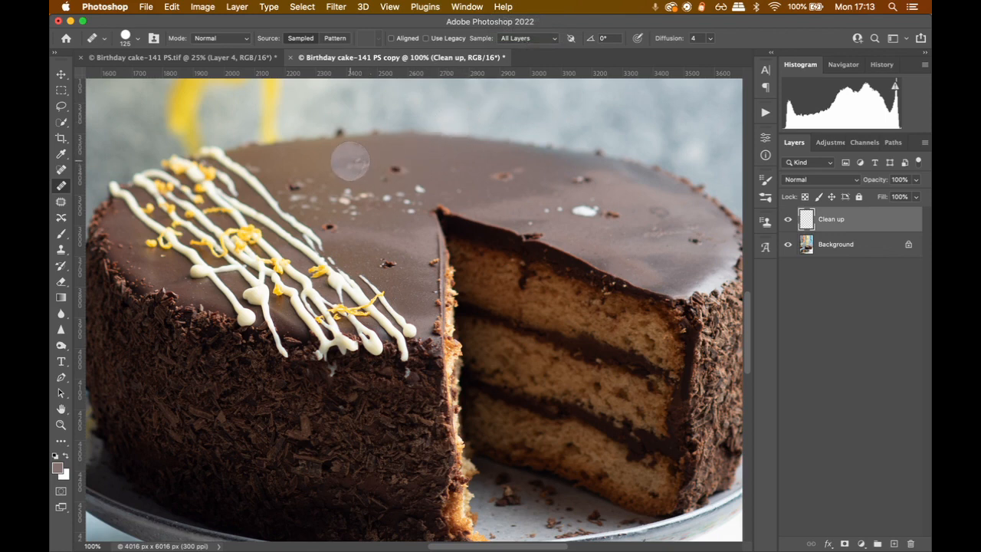
pyautogui.scroll(3, 350, 161)
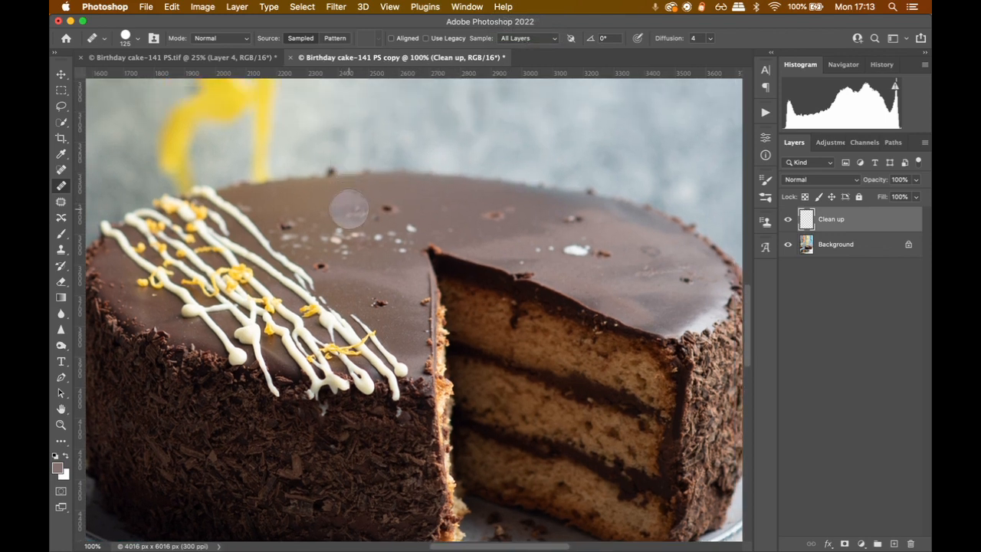
pyautogui.press('[')
pyautogui.press('[')
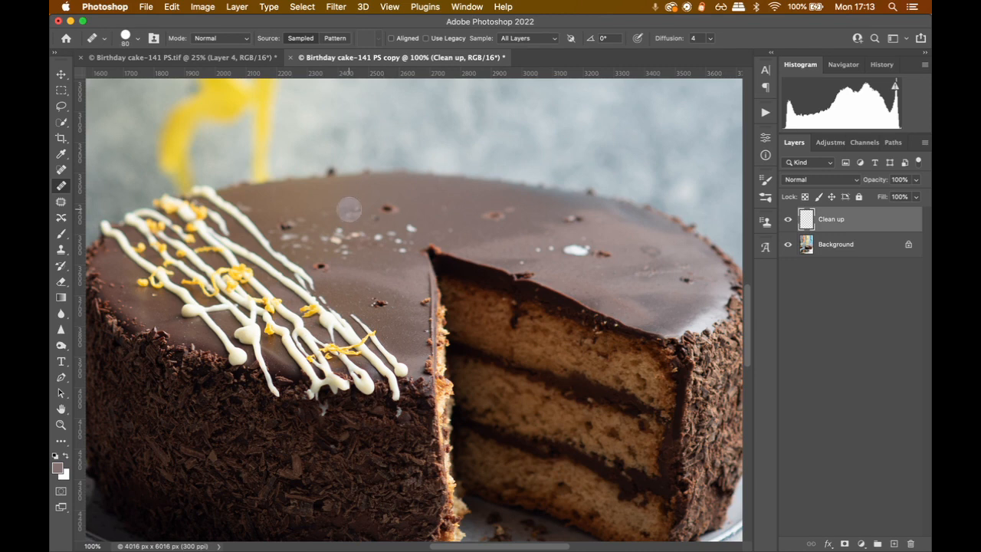
pyautogui.rightClick(348, 209)
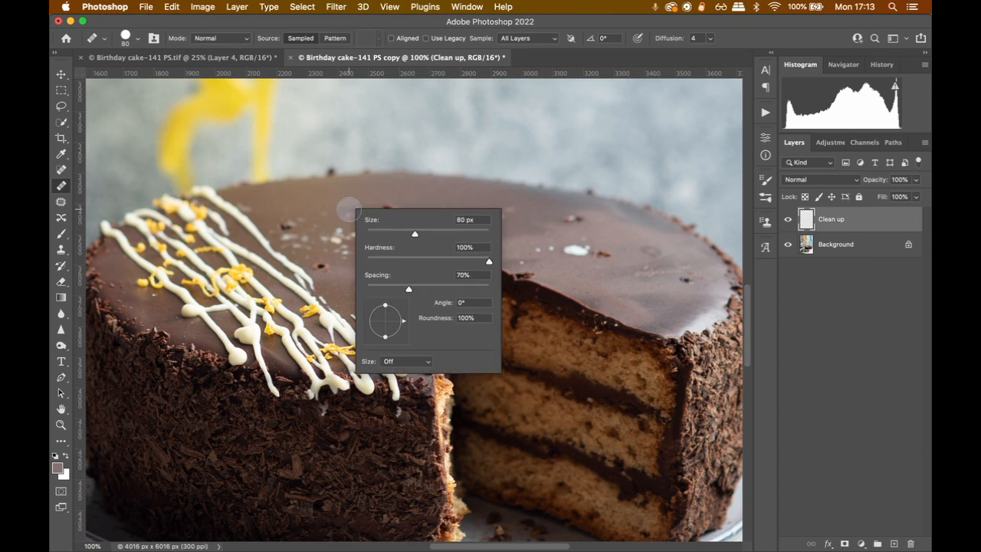
pyautogui.moveTo(419, 234)
pyautogui.mouseDown()
pyautogui.moveTo(444, 235)
pyautogui.moveTo(407, 236)
pyautogui.mouseUp()
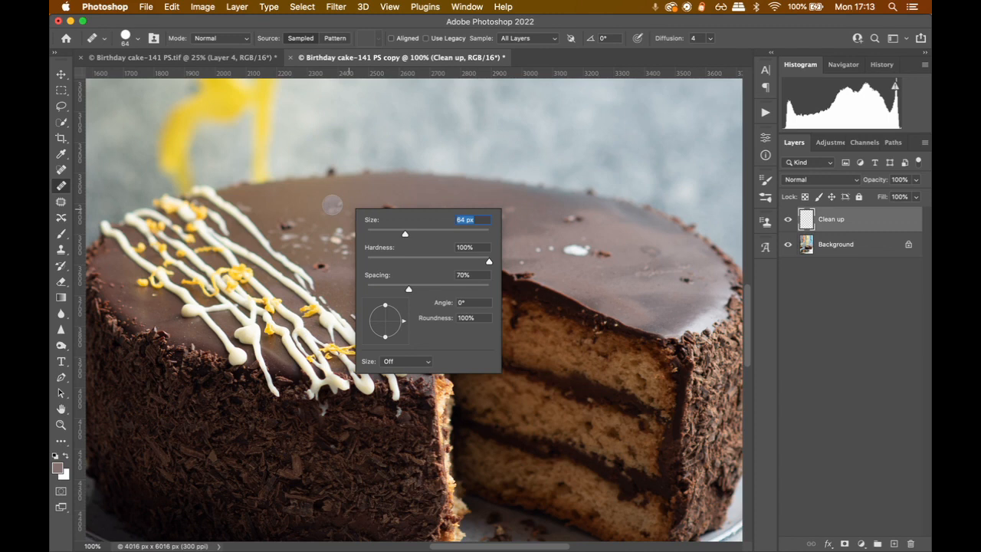
pyautogui.press('Return')
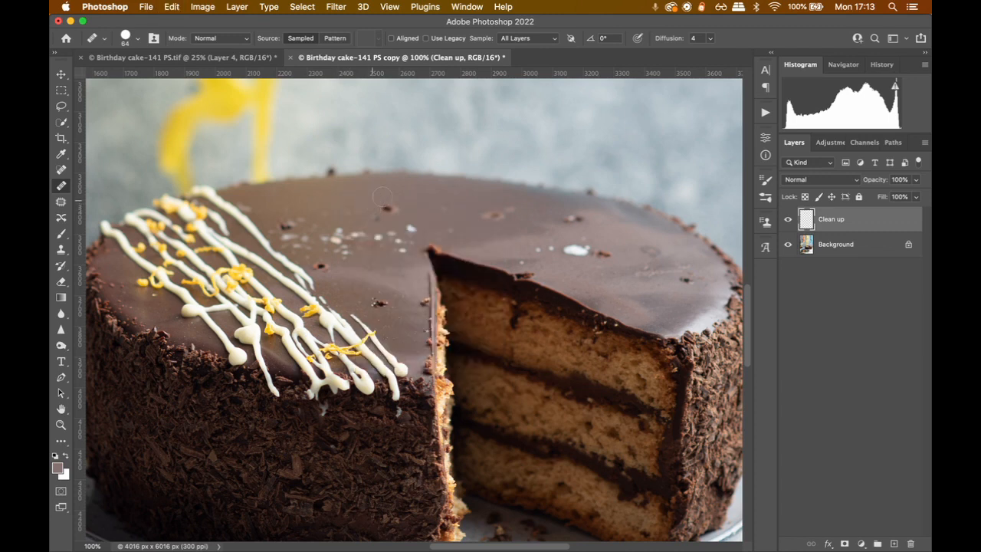
# Heal the dark crumb and the reddish pit in the icing at the back of the cake, sampling clean chocolate nearby
pyautogui.click(389, 207)
pyautogui.click(391, 207)
pyautogui.press('z')
pyautogui.click(420, 203)
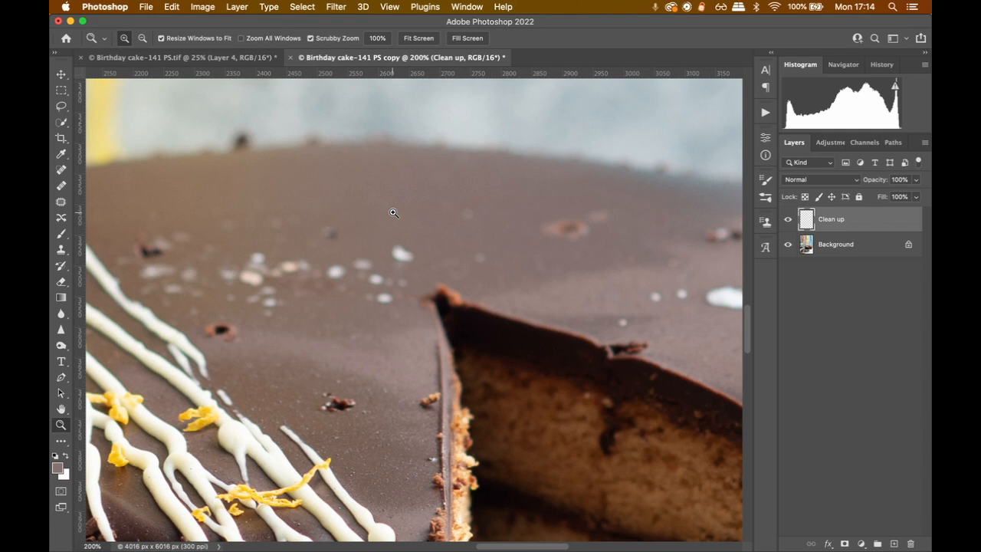
pyautogui.press('j')
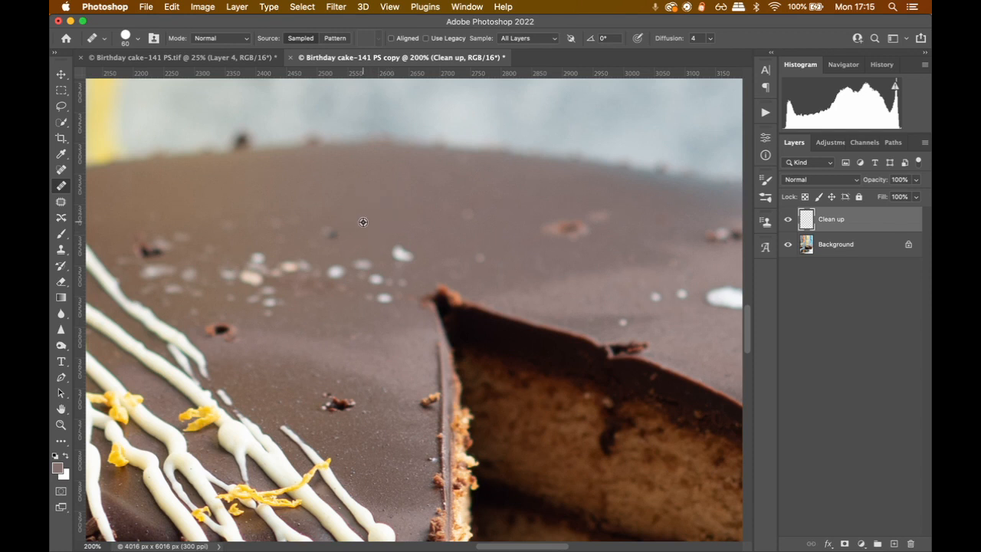
pyautogui.keyDown('alt'); pyautogui.click(363, 222); pyautogui.keyUp('alt')
pyautogui.keyDown('alt'); pyautogui.click(431, 210); pyautogui.keyUp('alt')
pyautogui.keyDown('alt'); pyautogui.click(506, 211); pyautogui.keyUp('alt')
pyautogui.click(566, 227)
pyautogui.click(580, 228)
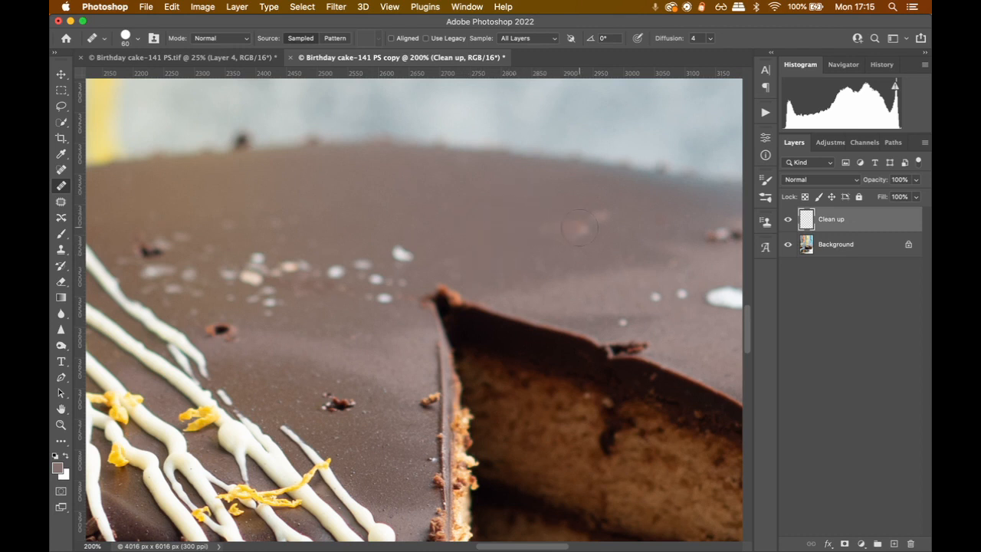
pyautogui.keyDown('alt'); pyautogui.click(493, 220); pyautogui.keyUp('alt')
# Try to heal the largest white speck beside the wedge's tip with icing sampled farther back on the cake
pyautogui.moveTo(526, 225); pyautogui.dragTo(351, 233)
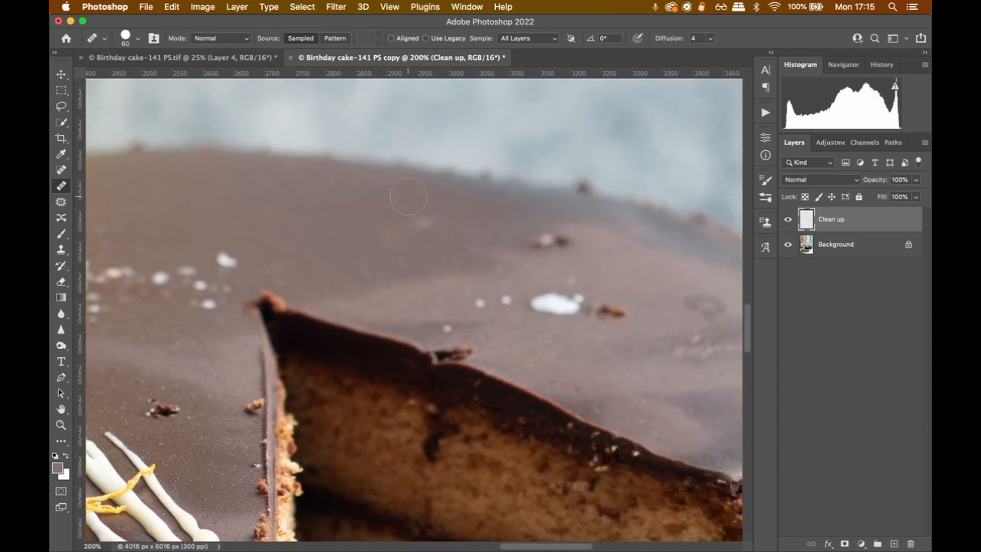
pyautogui.keyDown('alt'); pyautogui.click(409, 196); pyautogui.keyUp('alt')
pyautogui.hscroll(-10, 302, 240)
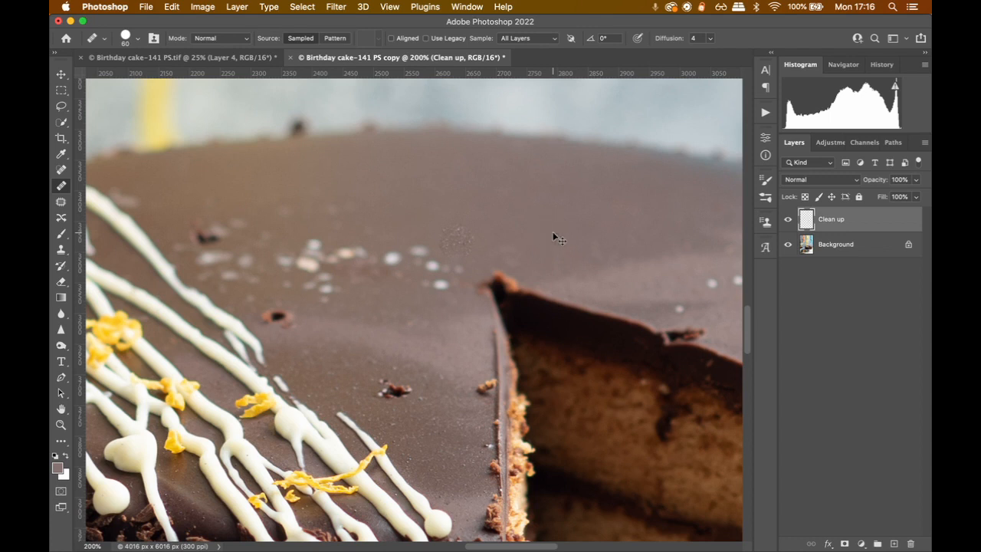
pyautogui.press('super+z')
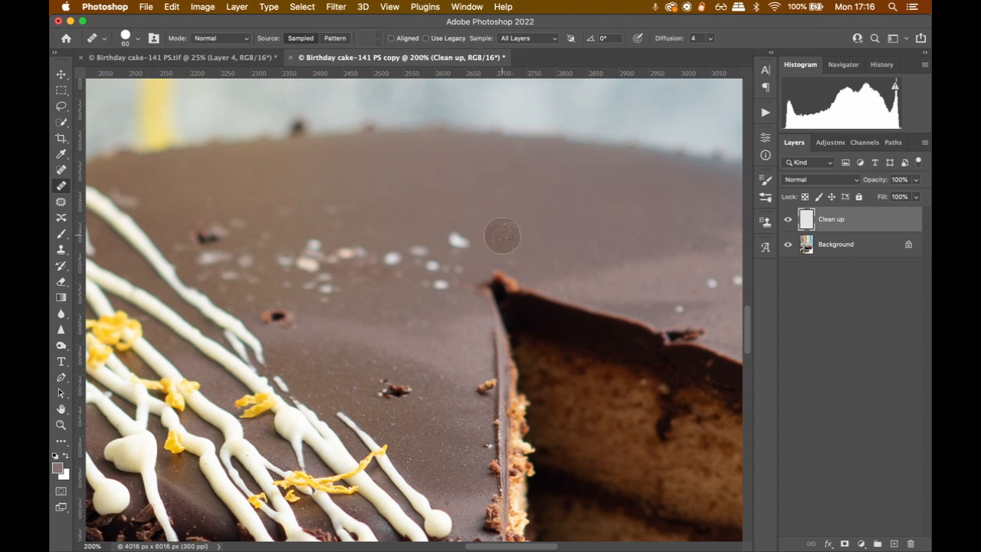
# Heal the largest white speck and the smaller ones beside it near the wedge's tip, sampling clean icing nearby
pyautogui.click(460, 241)
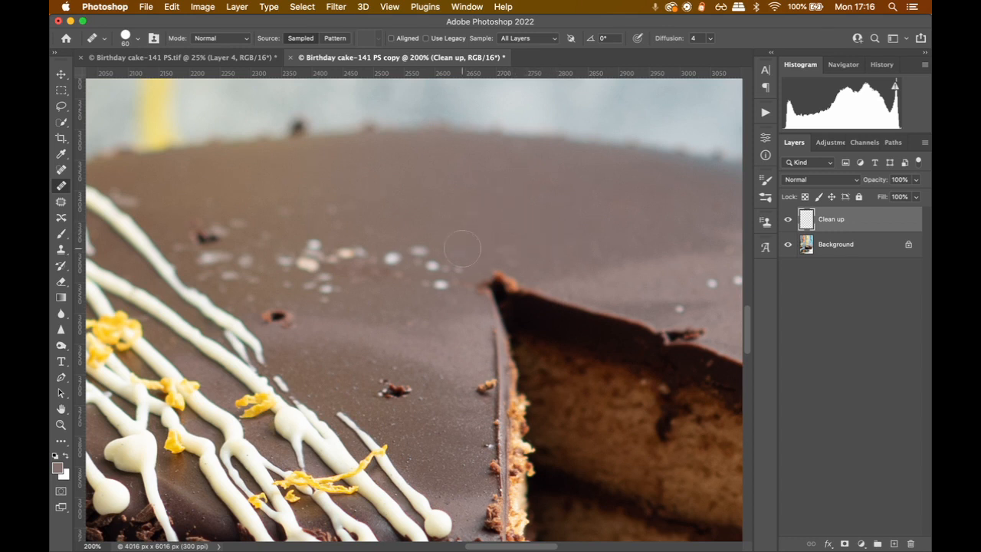
pyautogui.keyDown('alt'); pyautogui.click(484, 211); pyautogui.keyUp('alt')
pyautogui.keyDown('alt'); pyautogui.click(430, 200); pyautogui.keyUp('alt')
pyautogui.click(421, 254)
pyautogui.click(440, 262)
pyautogui.keyDown('alt'); pyautogui.click(466, 234); pyautogui.keyUp('alt')
pyautogui.click(437, 267)
pyautogui.keyDown('alt'); pyautogui.click(473, 243); pyautogui.keyUp('alt')
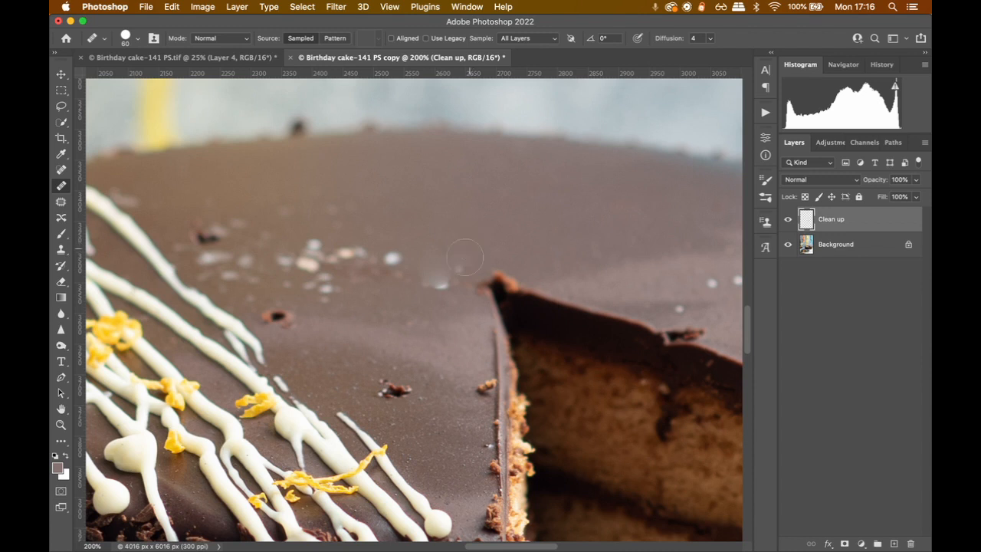
# Heal the remaining smudged white speck just beside the wedge's tip with clean icing
pyautogui.click(441, 282)
pyautogui.click(443, 280)
pyautogui.keyDown('alt'); pyautogui.click(498, 216); pyautogui.keyUp('alt')
pyautogui.press('super+z')
pyautogui.keyDown('alt'); pyautogui.click(456, 273); pyautogui.keyUp('alt')
# Heal the dark pit in the icing between the white drizzle and the cut, and touch up small specks nearby
pyautogui.click(397, 392)
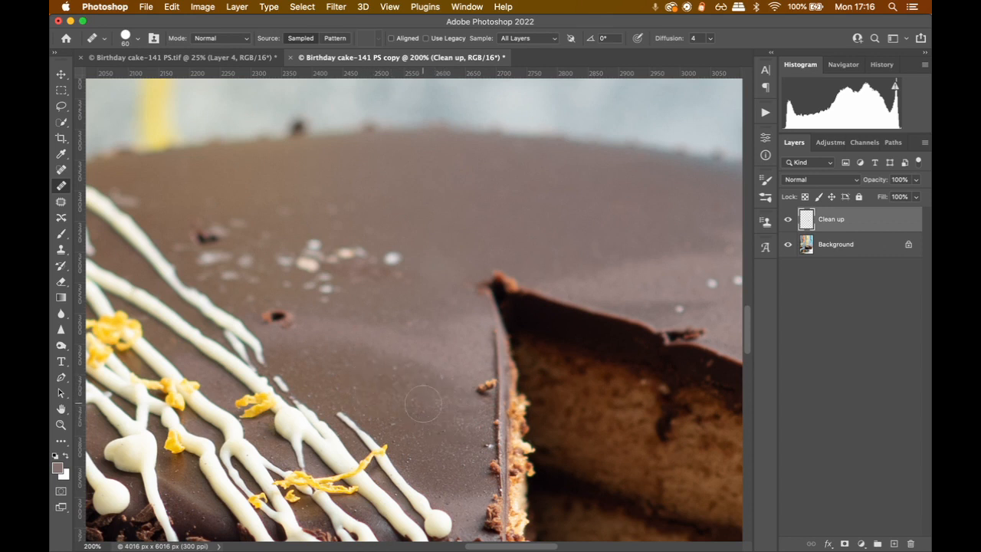
pyautogui.press('[')
pyautogui.press('[')
pyautogui.click(455, 357)
pyautogui.click(352, 322)
pyautogui.click(334, 329)
# Heal the two small white specks on the icing behind the cut wedge with a smaller brush
pyautogui.moveTo(628, 260); pyautogui.dragTo(461, 256)
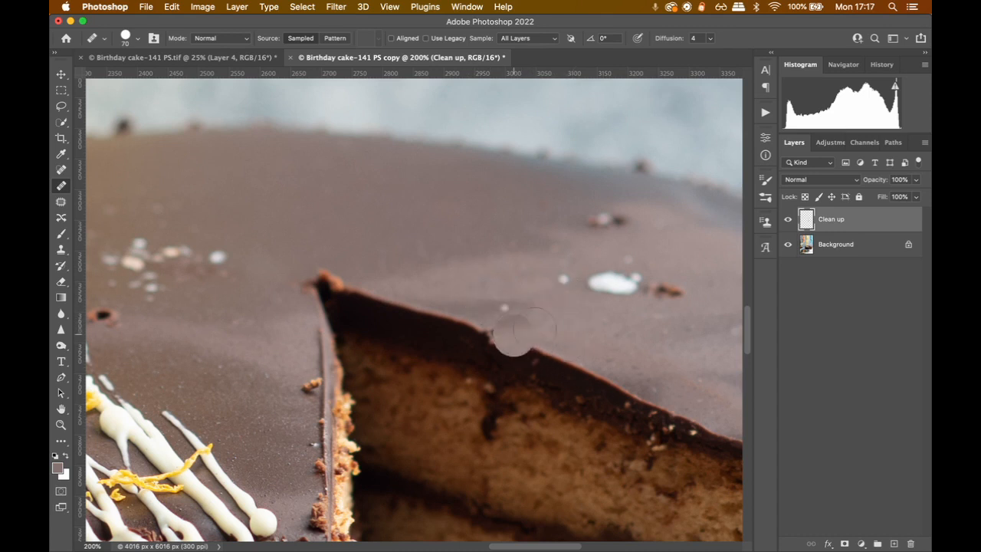
pyautogui.press('[')
pyautogui.press('[')
pyautogui.press('[')
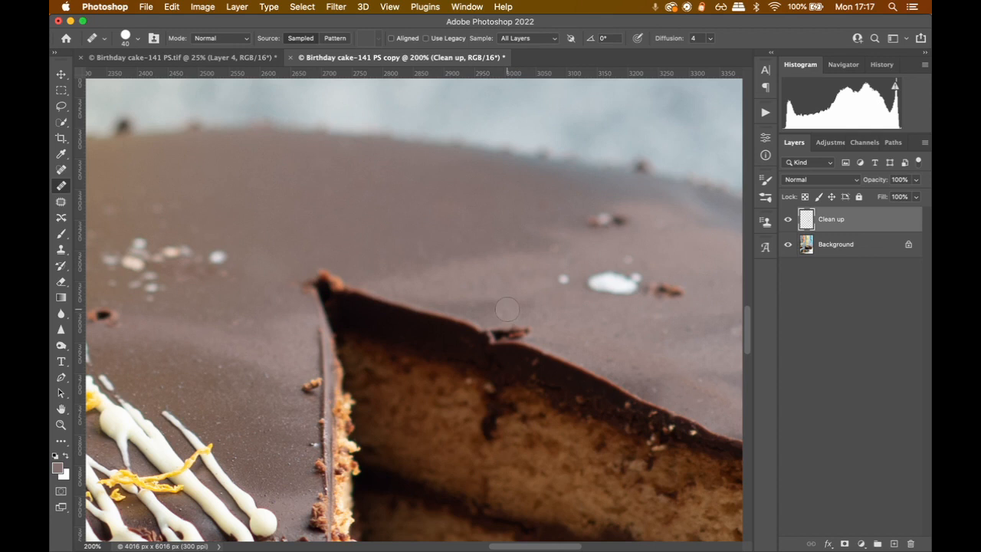
pyautogui.press('[')
pyautogui.click(563, 279)
# Try to heal the large white blot and the brown crumb beside it with a 50 px brush
pyautogui.press(']')
pyautogui.press(']')
pyautogui.moveTo(605, 282); pyautogui.dragTo(636, 283)
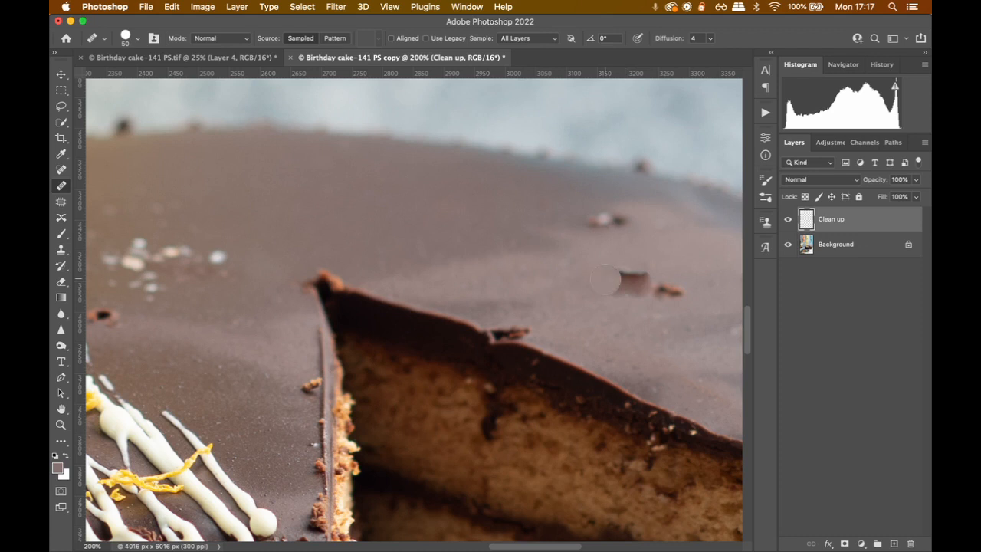
pyautogui.press('super+z')
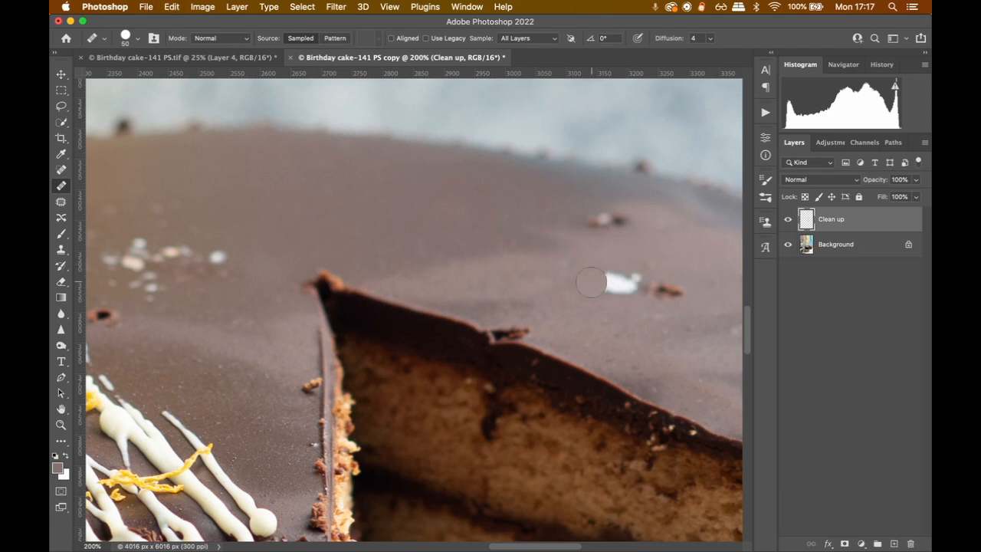
pyautogui.moveTo(615, 279)
pyautogui.mouseDown()
pyautogui.moveTo(626, 281)
pyautogui.moveTo(450, 268)
pyautogui.moveTo(469, 289)
pyautogui.mouseUp()
pyautogui.press('super+z')
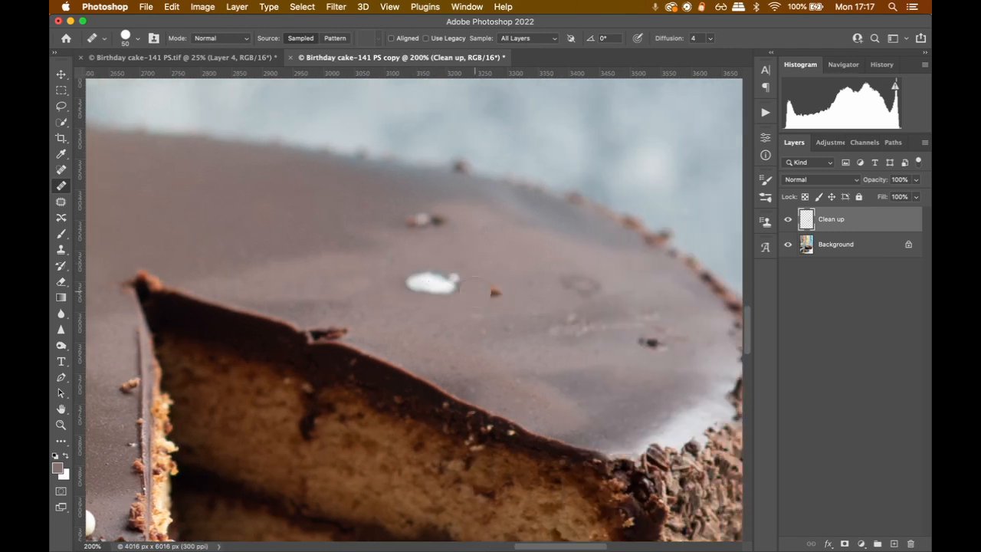
pyautogui.press('super+z')
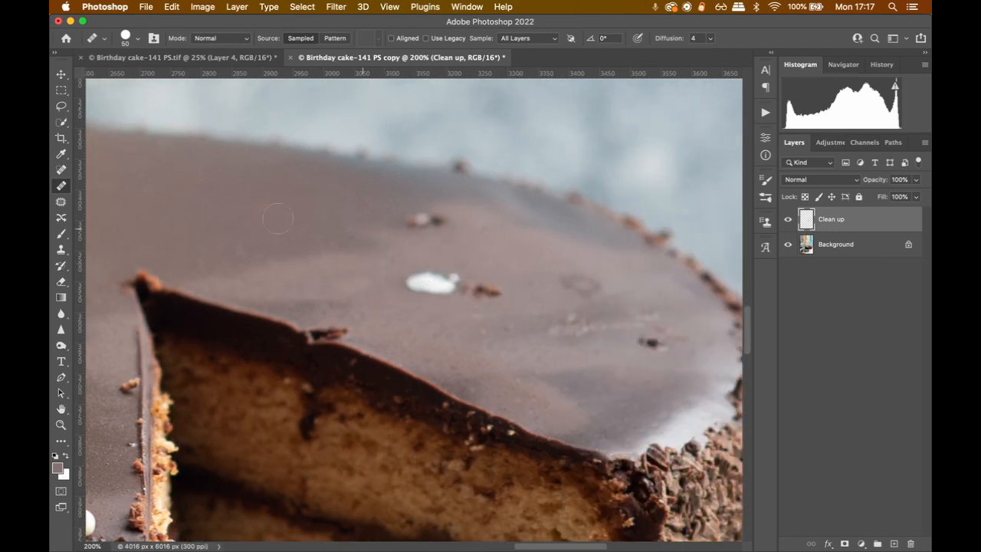
# Choose the Patch tool and patch the white blot and brown crumb with clean icing nearby at Structure 4
pyautogui.click(59, 202)
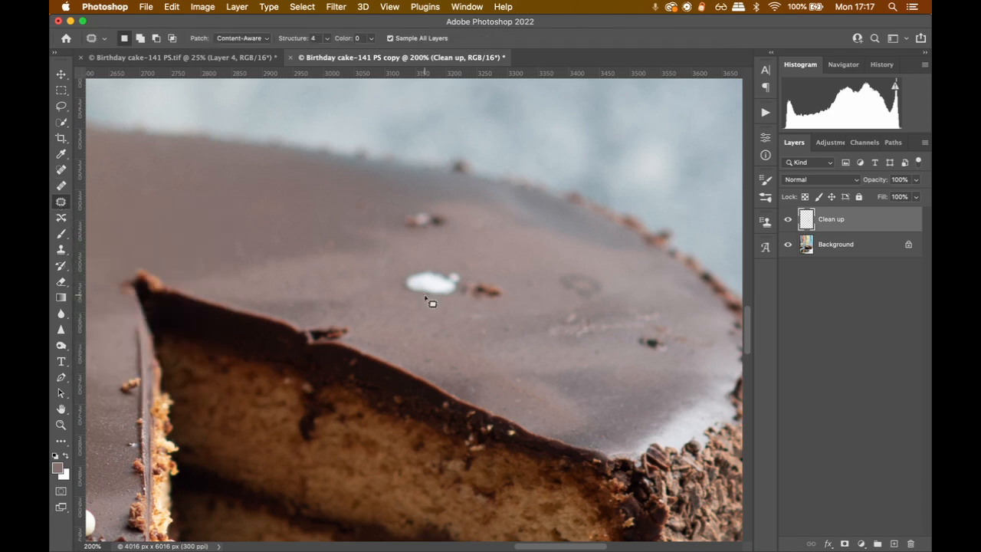
pyautogui.moveTo(502, 278); pyautogui.dragTo(473, 264)
pyautogui.moveTo(407, 266); pyautogui.dragTo(406, 297)
pyautogui.moveTo(477, 317)
pyautogui.mouseDown()
pyautogui.moveTo(511, 306)
pyautogui.moveTo(506, 281)
pyautogui.mouseUp()
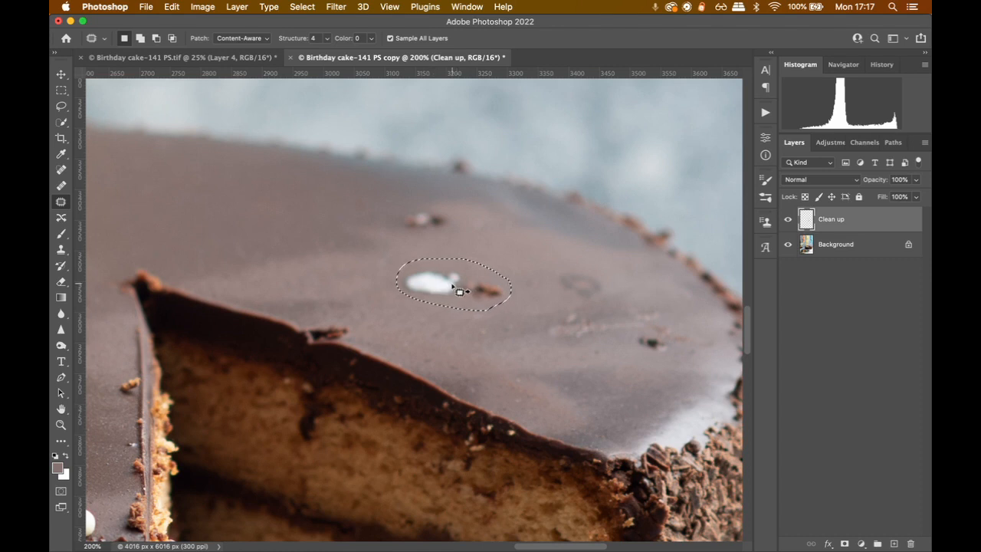
pyautogui.moveTo(459, 291); pyautogui.dragTo(508, 255)
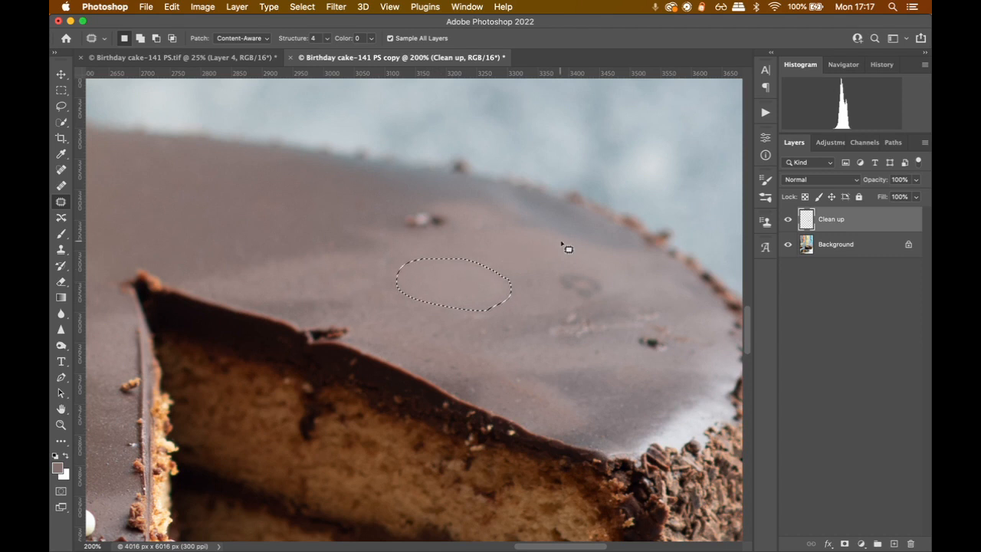
pyautogui.click(509, 267)
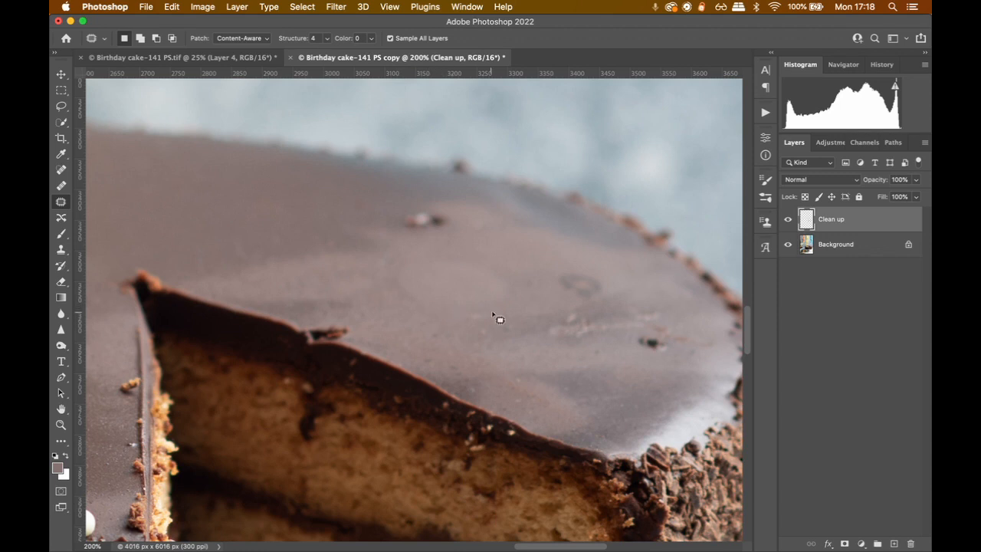
# Try the patch over the white blot and brown crumb with Structure 5, then undo it
pyautogui.rightClick(416, 293)
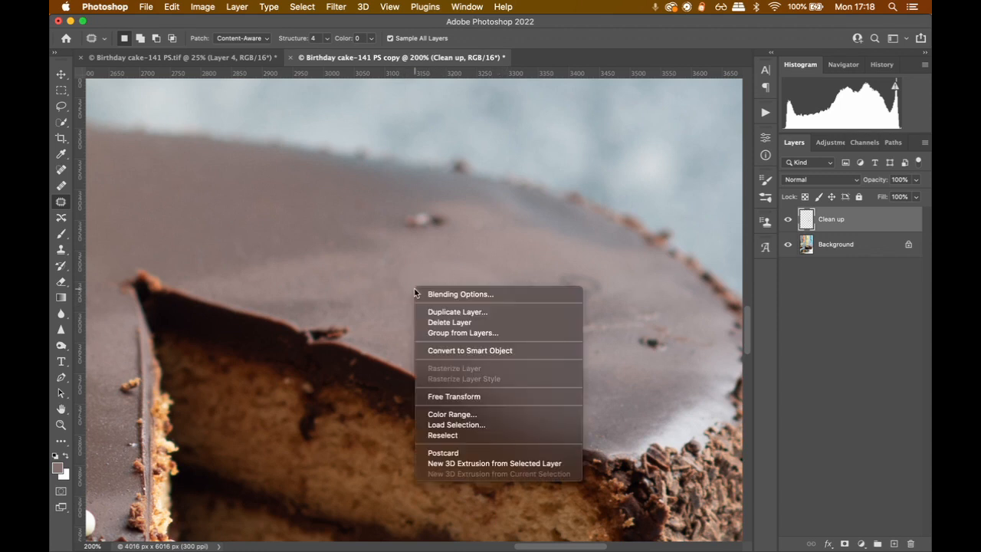
pyautogui.click(432, 277)
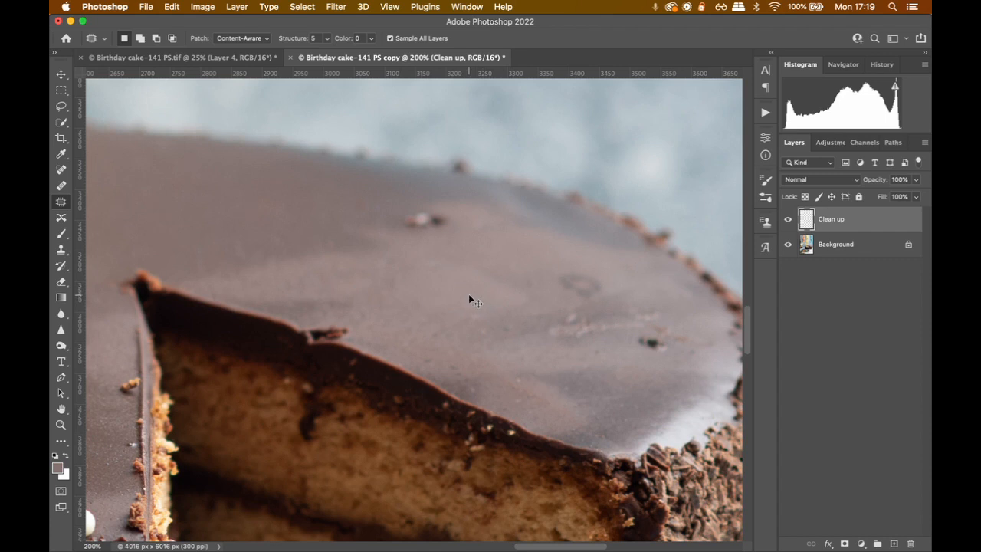
pyautogui.press('super+z')
pyautogui.press('super+z')
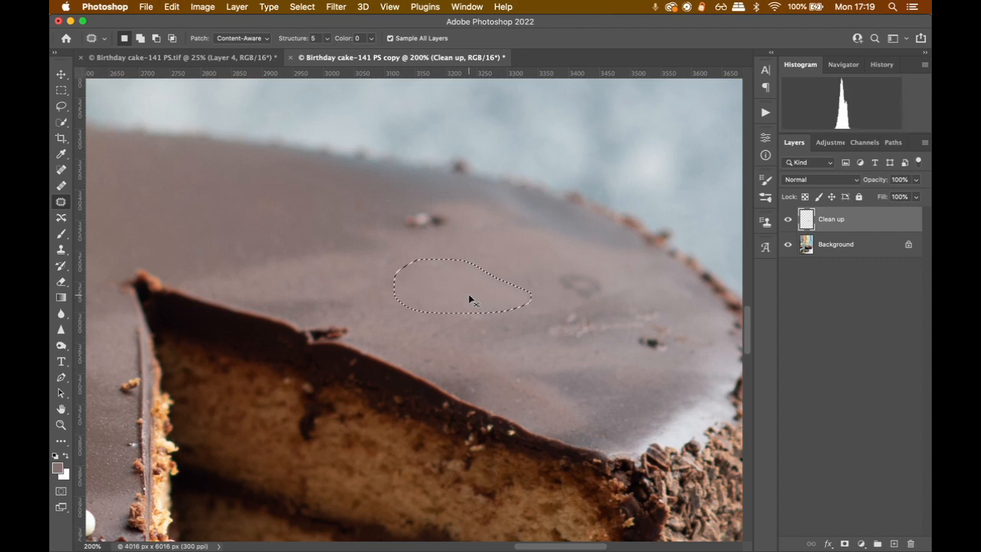
pyautogui.click(521, 251)
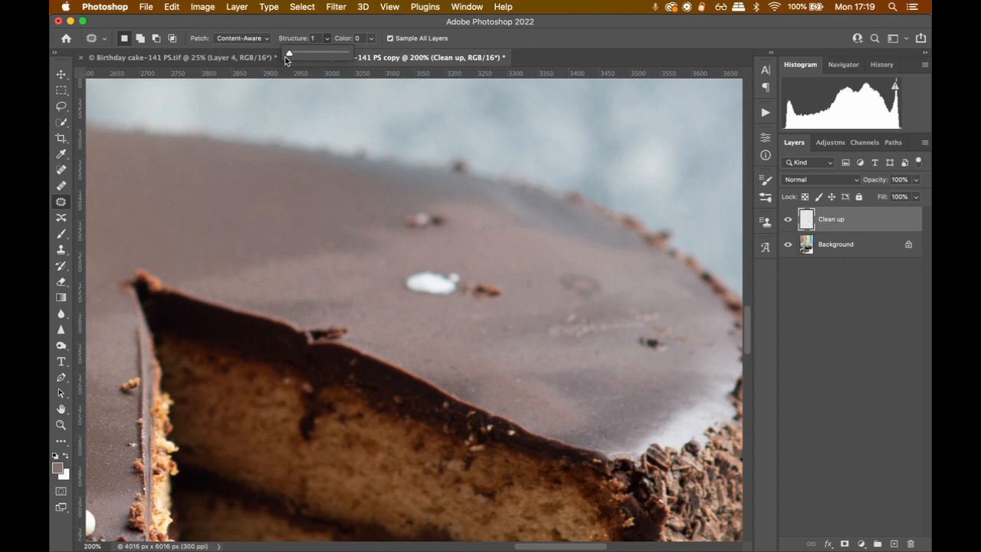
# Patch the white blot and brown crumb with adjacent icing, using Content-Aware at Structure 1
pyautogui.click(316, 38)
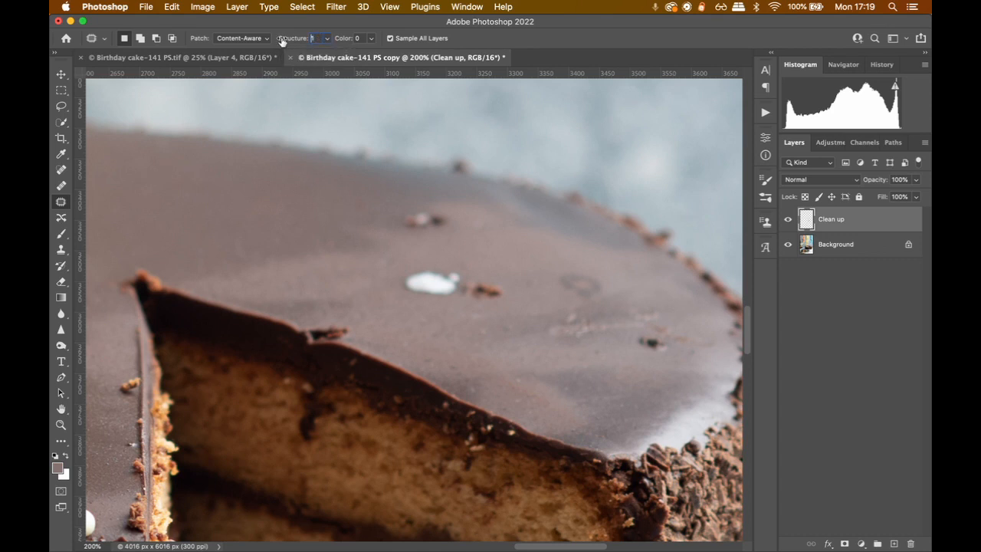
pyautogui.click(253, 39)
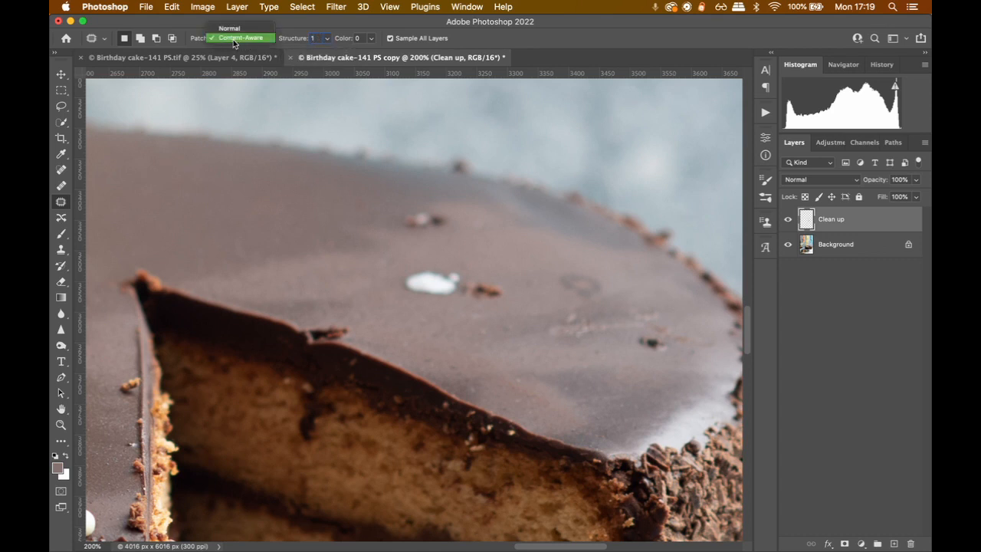
pyautogui.click(234, 39)
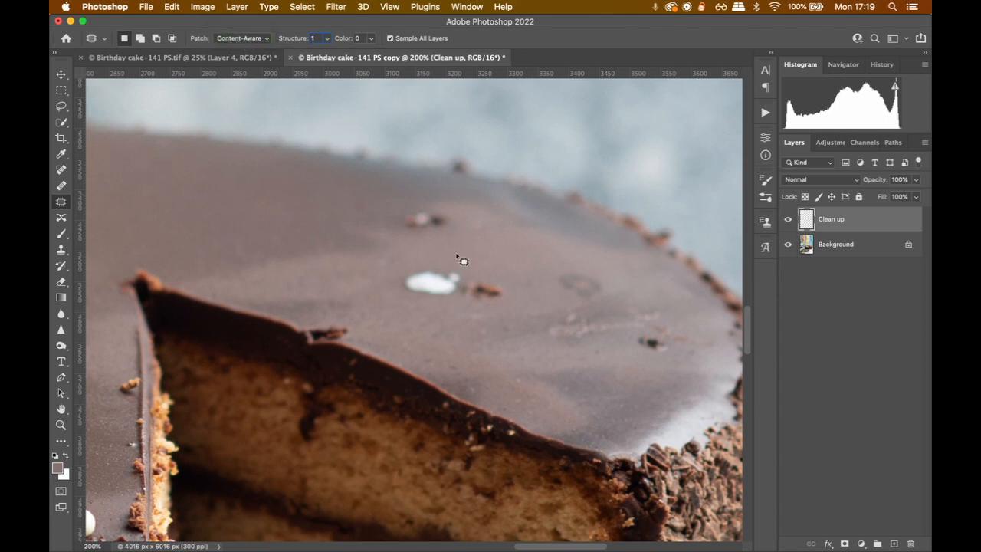
pyautogui.moveTo(425, 262)
pyautogui.mouseDown()
pyautogui.moveTo(417, 297)
pyautogui.moveTo(516, 302)
pyautogui.mouseUp()
pyautogui.moveTo(497, 270)
pyautogui.mouseDown()
pyautogui.moveTo(396, 276)
pyautogui.moveTo(412, 310)
pyautogui.moveTo(493, 310)
pyautogui.moveTo(510, 300)
pyautogui.moveTo(492, 277)
pyautogui.moveTo(503, 253)
pyautogui.mouseUp()
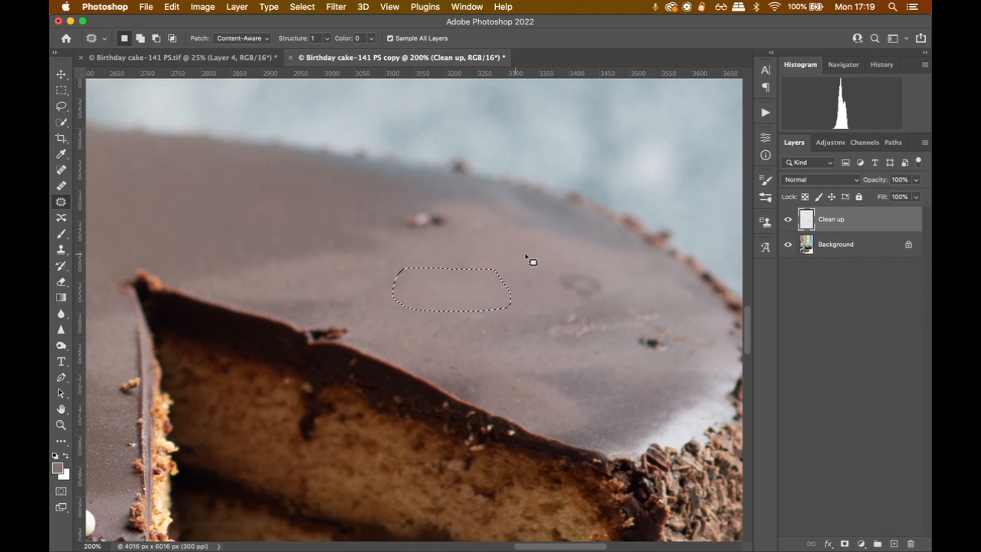
pyautogui.click(494, 336)
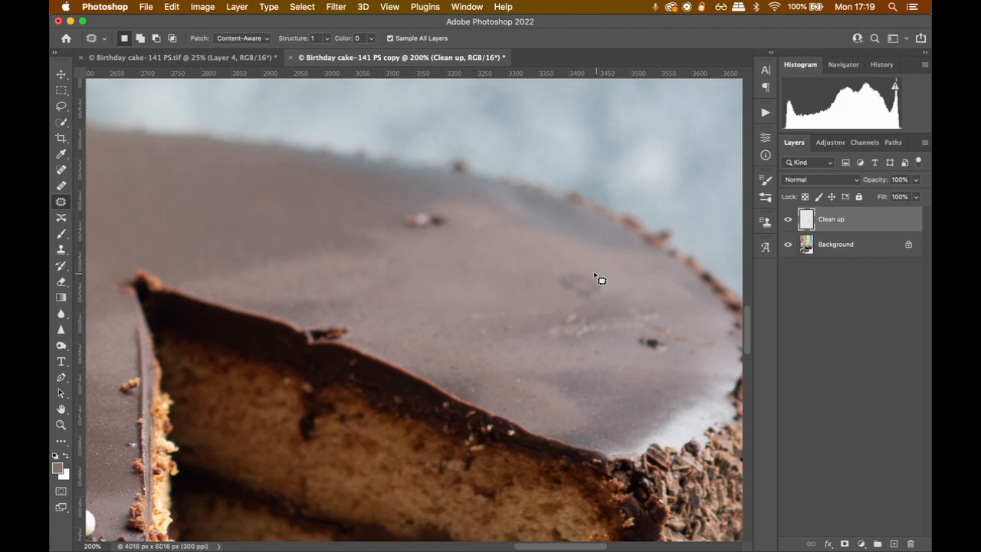
# Patch the faint ring mark and the tiny speck beside it on the back icing, and clear the selection
pyautogui.moveTo(598, 278)
pyautogui.mouseDown()
pyautogui.moveTo(545, 278)
pyautogui.moveTo(606, 309)
pyautogui.moveTo(614, 291)
pyautogui.moveTo(495, 291)
pyautogui.moveTo(535, 290)
pyautogui.mouseUp()
pyautogui.press('super+d')
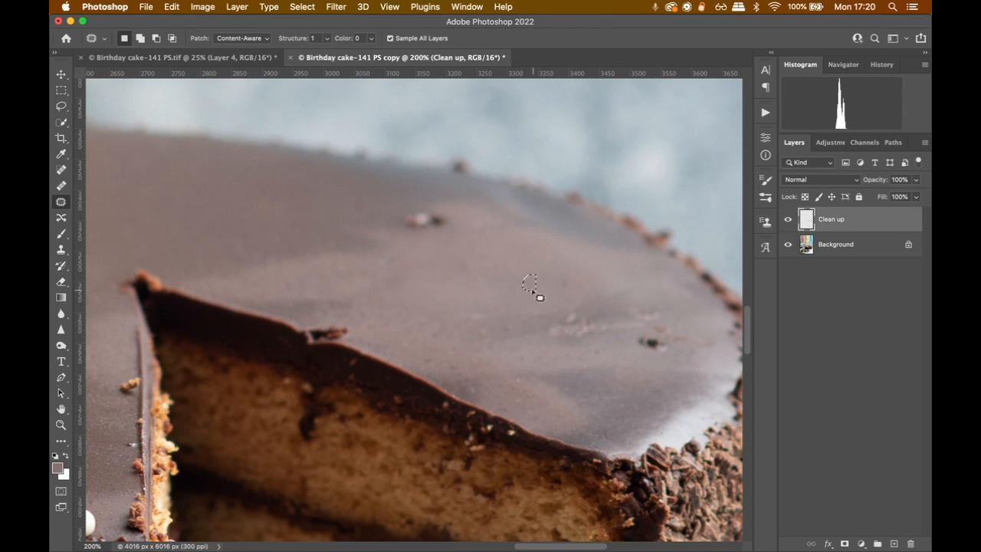
pyautogui.press('super+d')
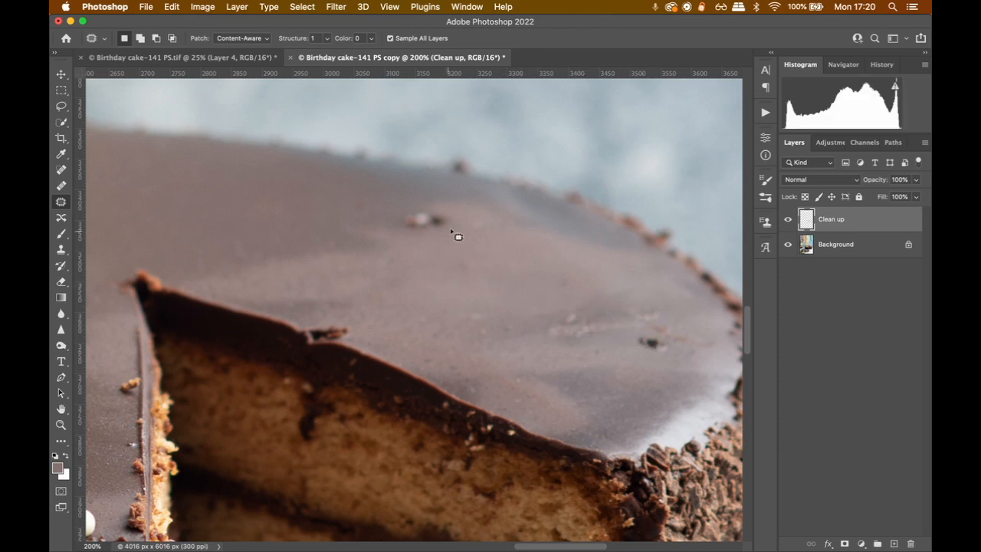
# Patch the pale and dark crumb near the cake's back edge with clean icing and deselect
pyautogui.moveTo(452, 214)
pyautogui.mouseDown()
pyautogui.moveTo(397, 207)
pyautogui.moveTo(393, 236)
pyautogui.mouseUp()
pyautogui.moveTo(460, 235); pyautogui.dragTo(487, 265)
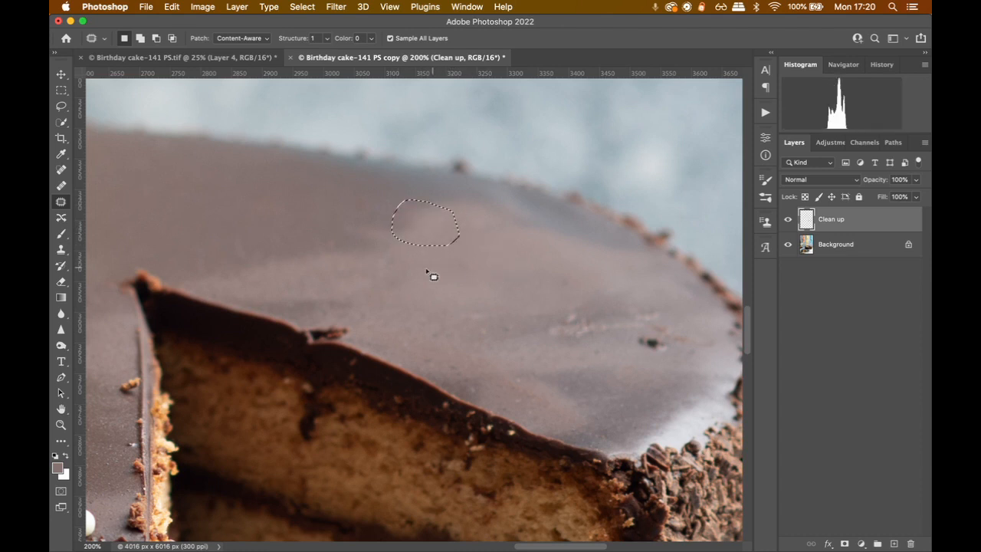
pyautogui.press('super+d')
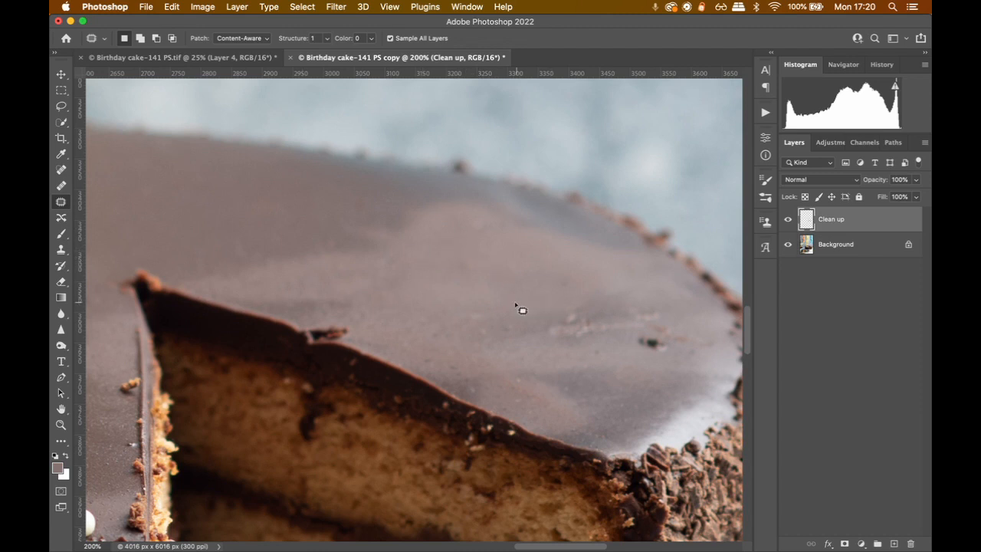
# Patch the dark crumb on the upper edge of the cut wedge with a clean stretch of that edge
pyautogui.moveTo(450, 296); pyautogui.dragTo(715, 243)
pyautogui.moveTo(367, 264); pyautogui.dragTo(406, 275)
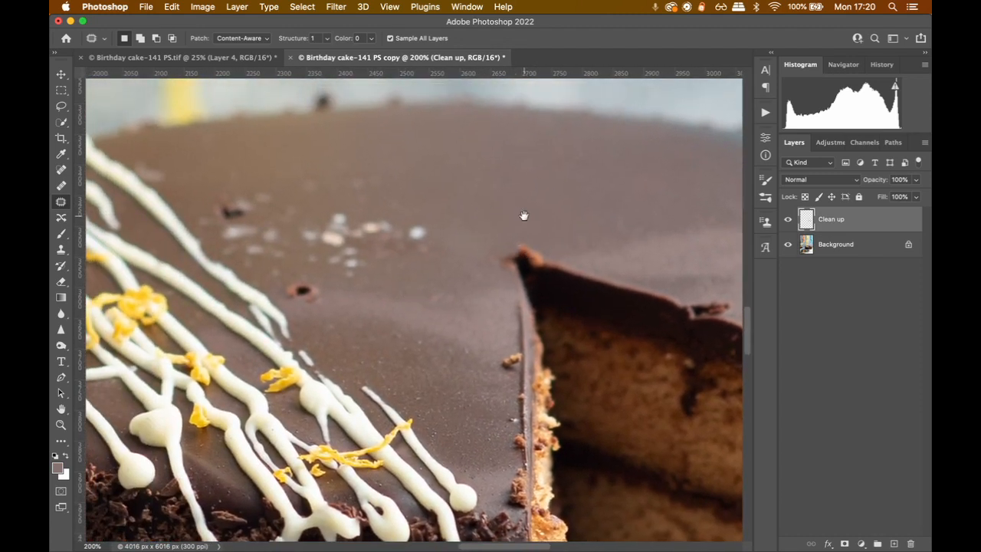
pyautogui.moveTo(525, 215); pyautogui.dragTo(258, 215)
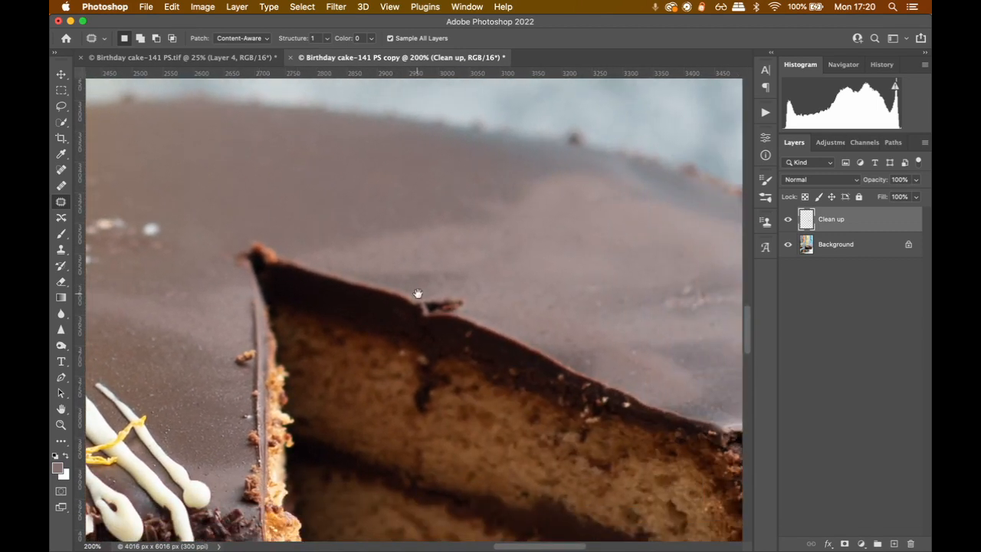
pyautogui.moveTo(418, 293); pyautogui.dragTo(318, 278)
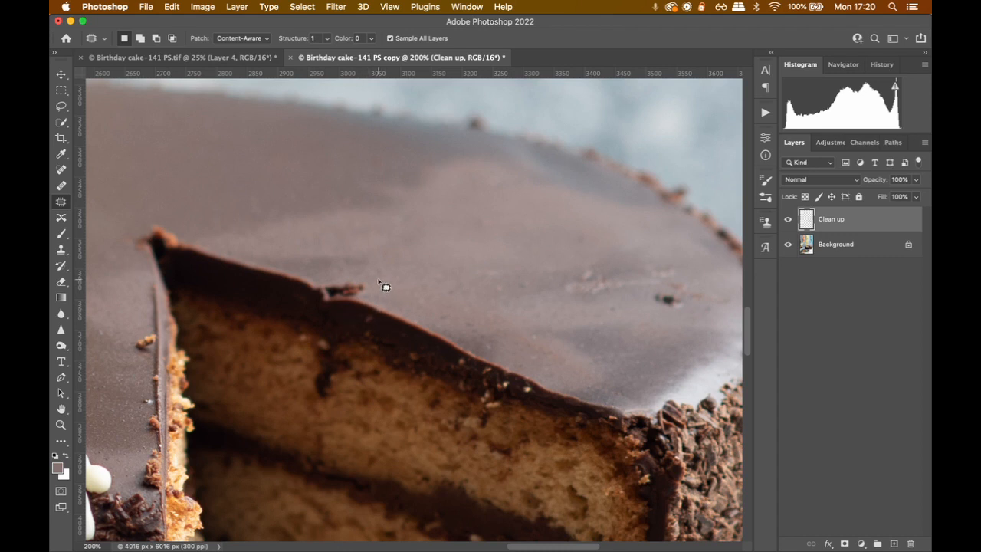
pyautogui.moveTo(369, 281)
pyautogui.mouseDown()
pyautogui.moveTo(322, 278)
pyautogui.moveTo(307, 313)
pyautogui.moveTo(394, 305)
pyautogui.moveTo(371, 288)
pyautogui.moveTo(352, 291)
pyautogui.moveTo(415, 325)
pyautogui.mouseUp()
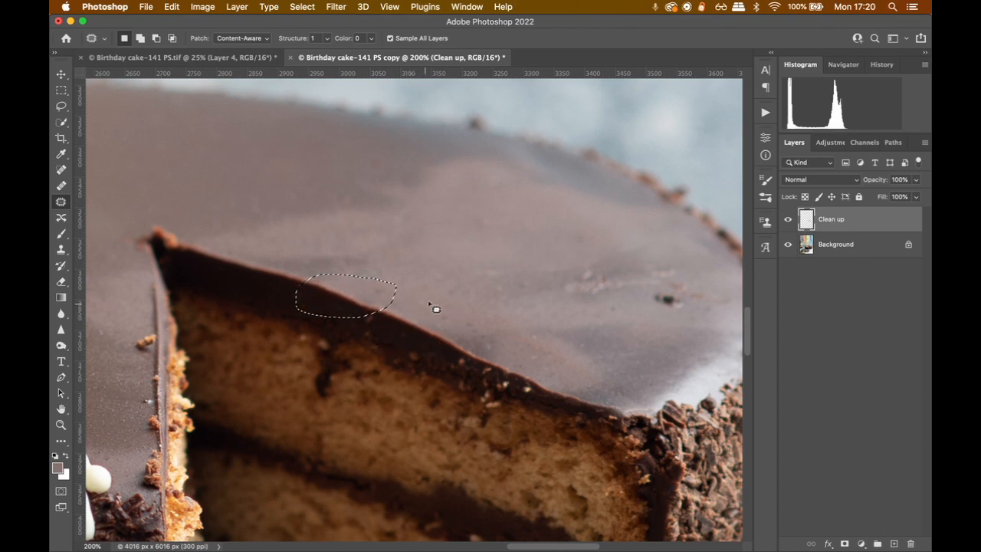
pyautogui.press('super+d')
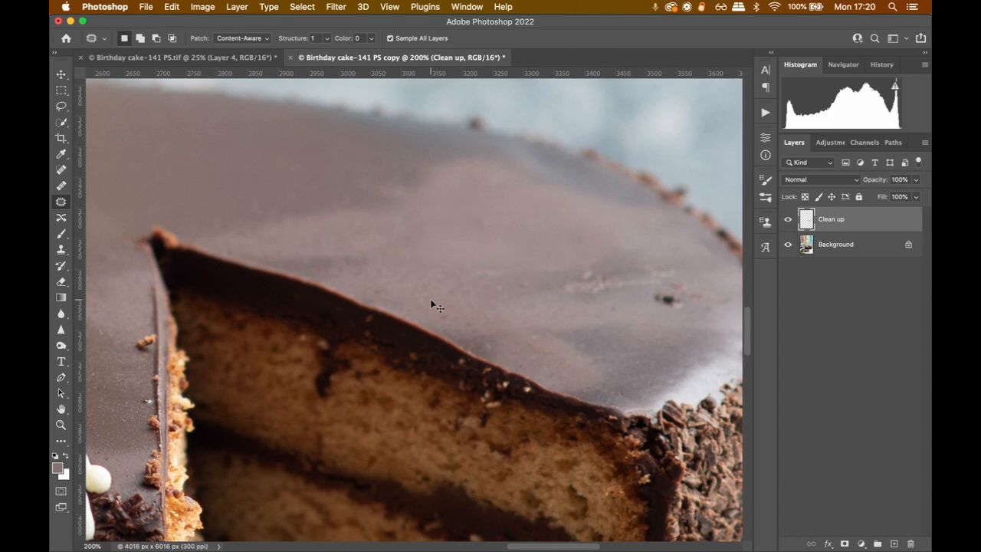
pyautogui.press('super+z')
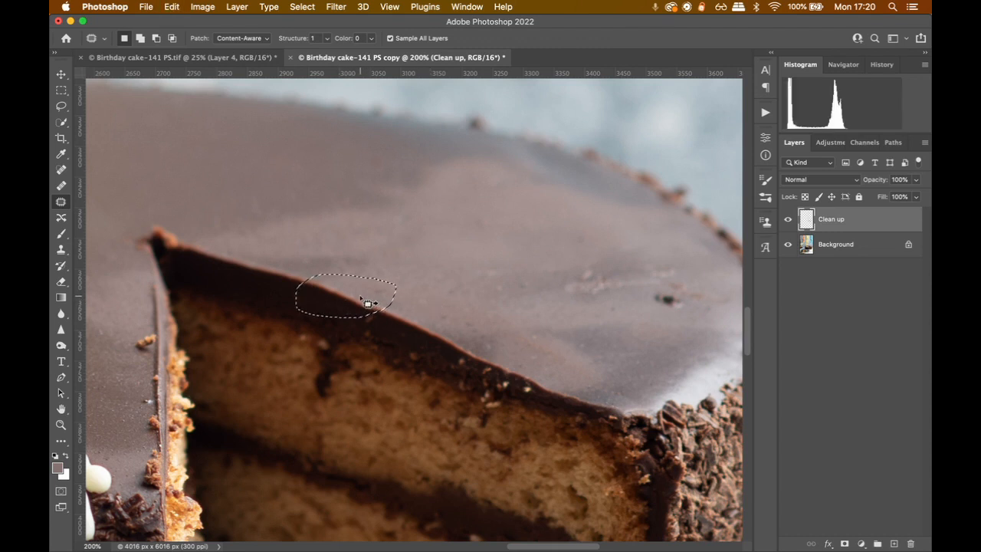
# Undo the last patch on the cut wedge's upper edge and clear the selection
pyautogui.press('super+z')
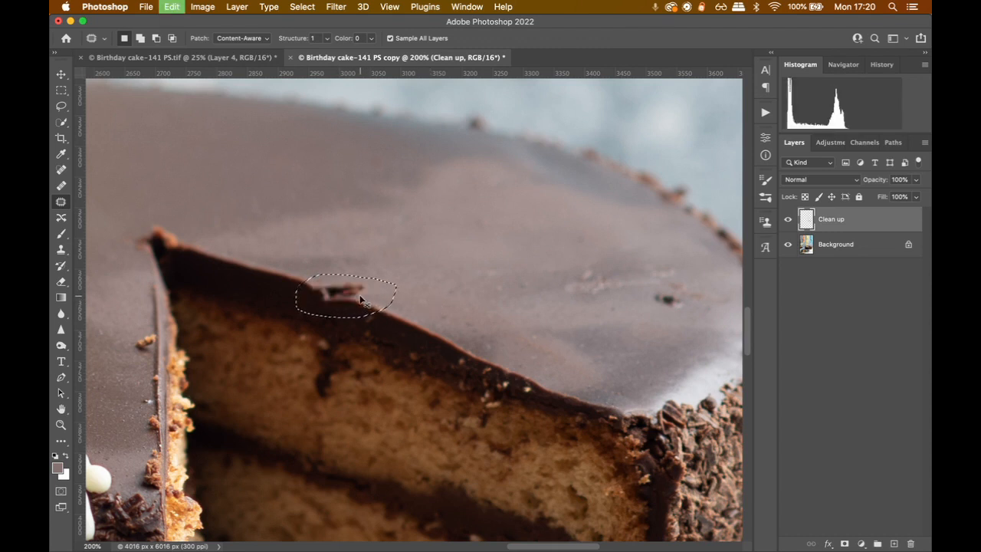
pyautogui.click(431, 274)
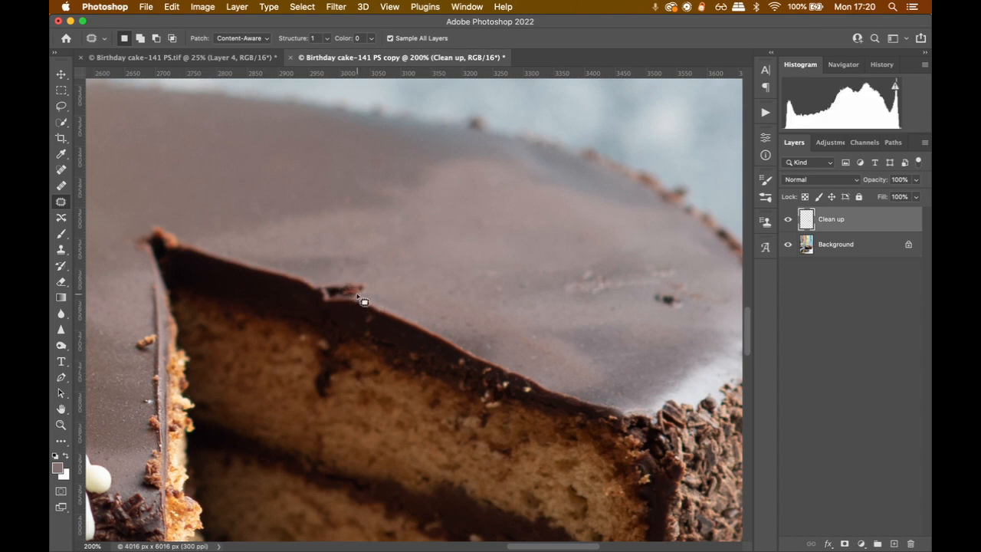
# Try to heal the dark crumb on the cut wedge's upper edge with the Healing Brush at size 100, and undo the attempt
pyautogui.click(60, 185)
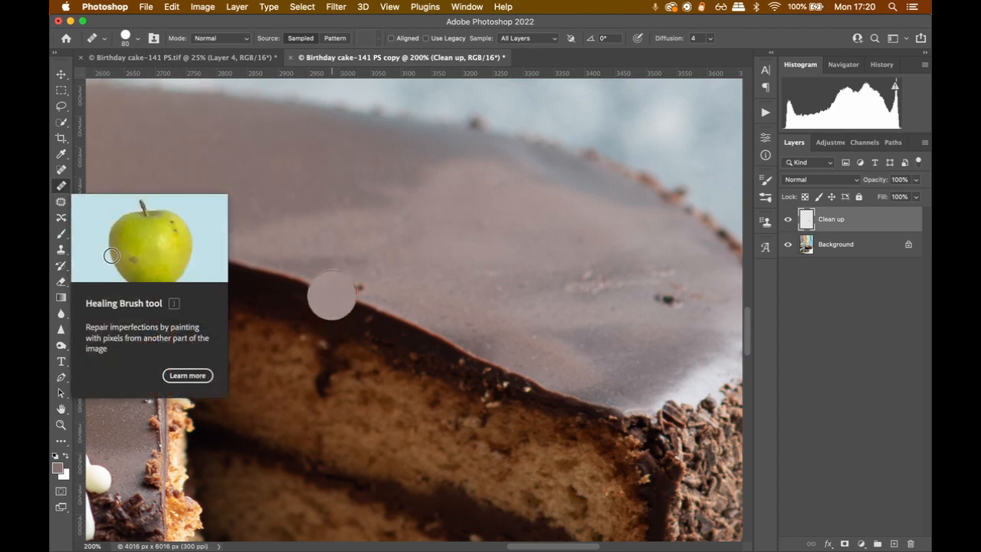
pyautogui.press(']')
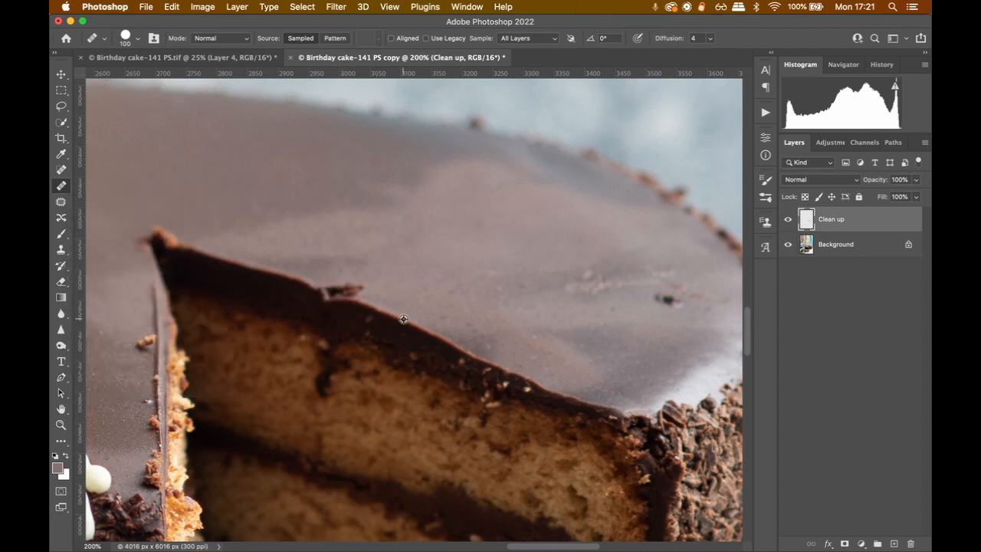
pyautogui.moveTo(358, 303); pyautogui.dragTo(335, 296)
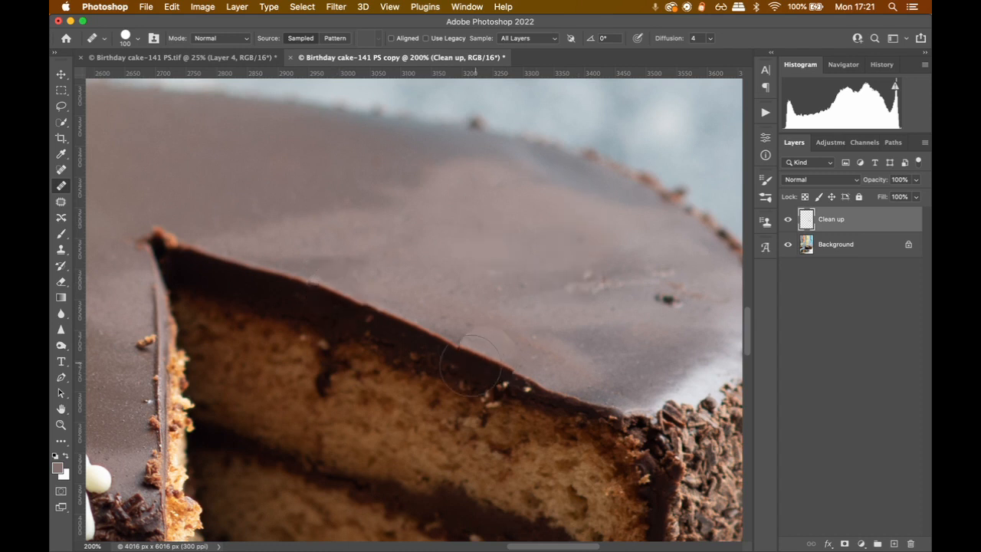
pyautogui.press('[')
pyautogui.press('[')
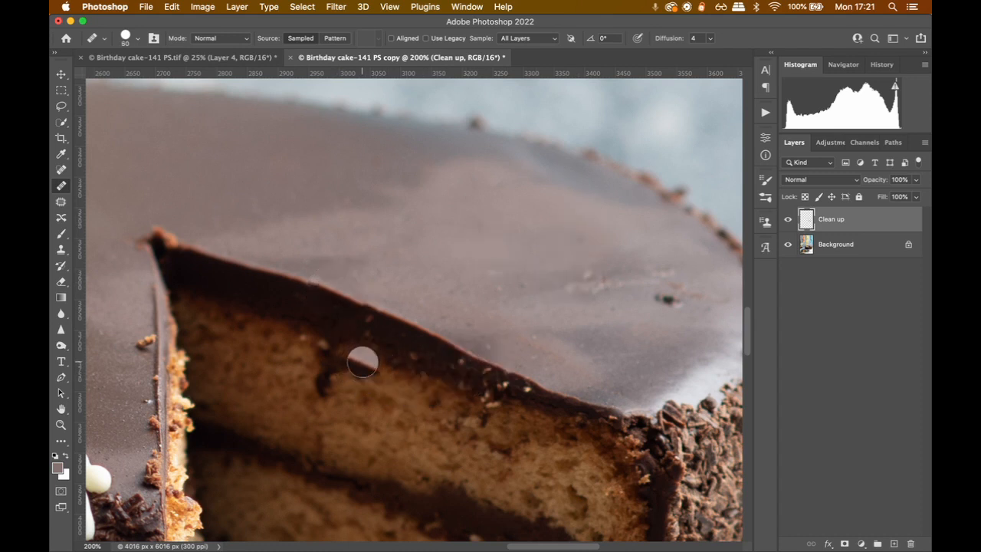
pyautogui.press('v')
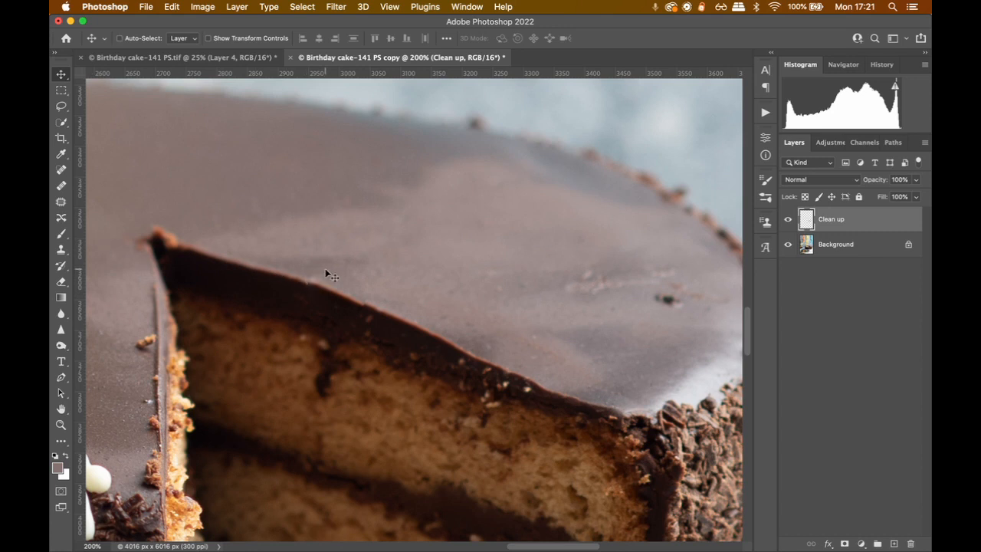
pyautogui.press('super+z')
pyautogui.press('super+z')
# Set the Clone Stamp to size 125 sampling All Layers, and sample the clean wedge edge beside the dark crumb
pyautogui.click(61, 252)
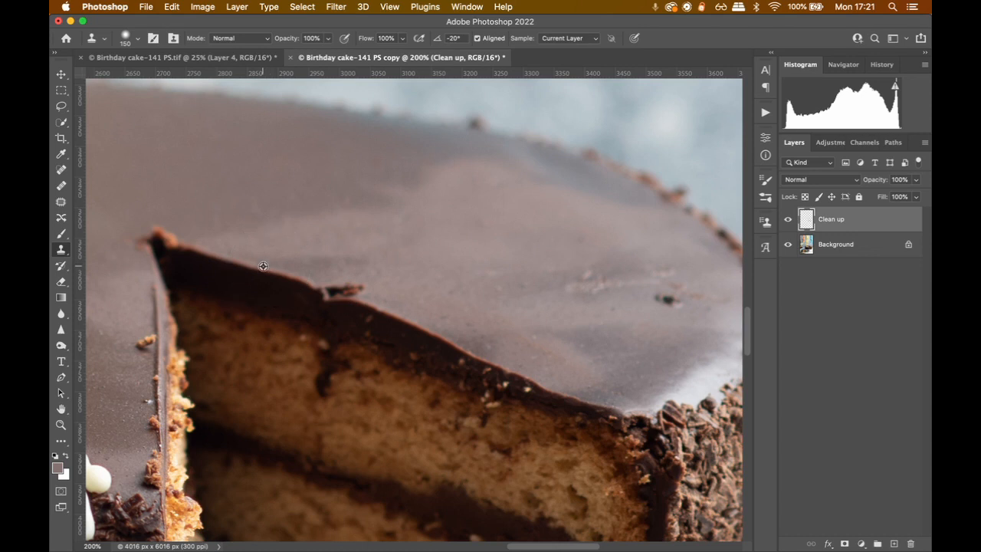
pyautogui.press('[')
pyautogui.press('[')
pyautogui.click(598, 39)
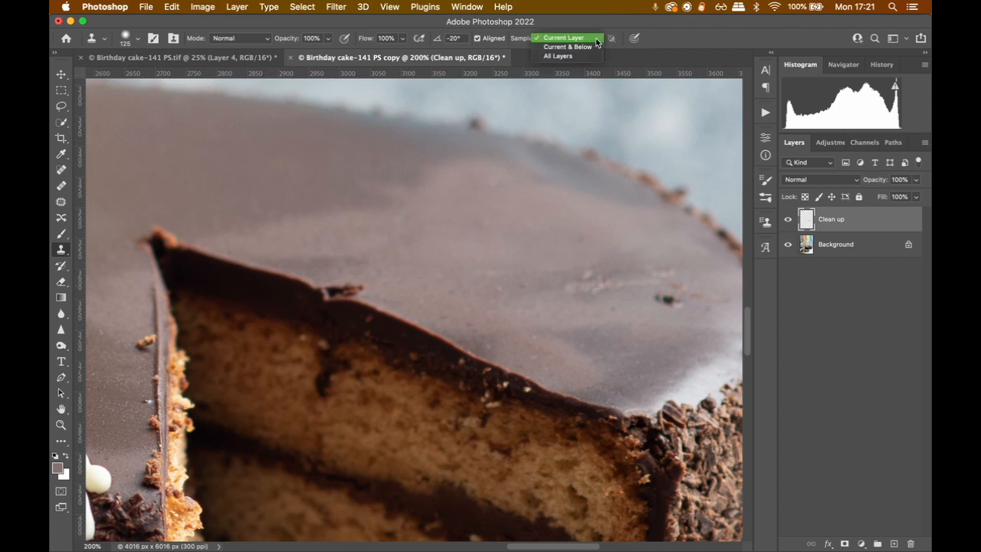
pyautogui.click(571, 56)
pyautogui.keyDown('alt'); pyautogui.click(279, 265); pyautogui.keyUp('alt')
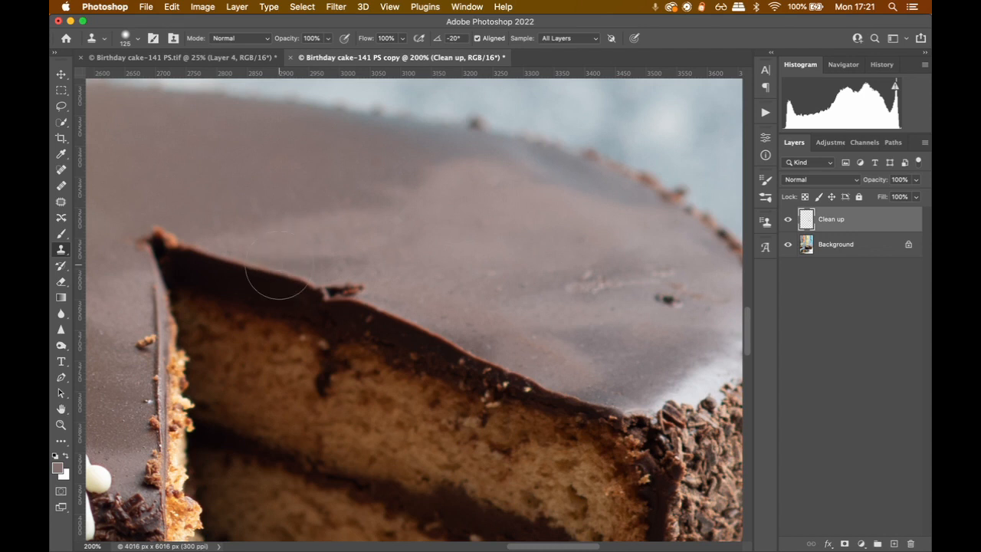
pyautogui.moveTo(279, 265); pyautogui.dragTo(338, 286)
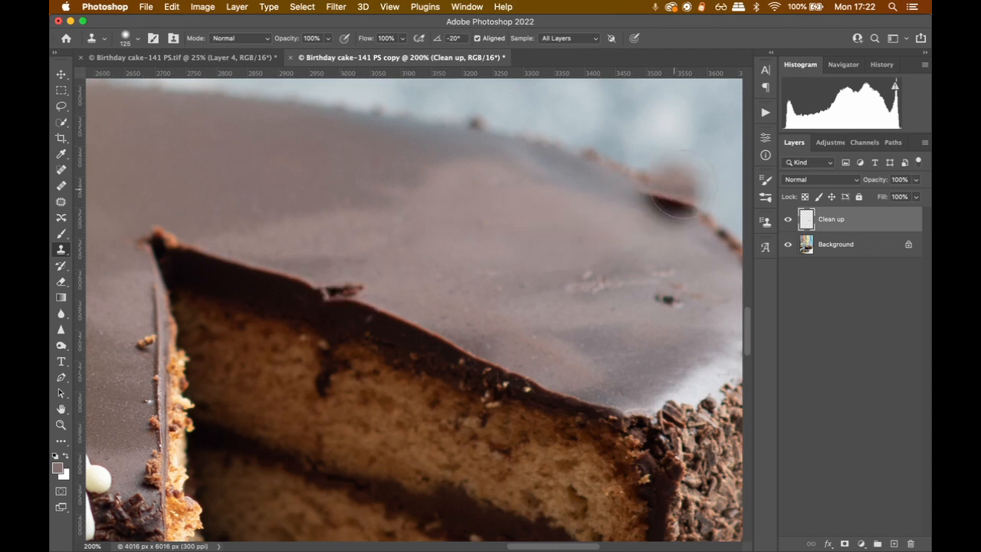
# Rotate the clone source by 5.0° and clone the clean edge over the dark crumb on the cut wedge
pyautogui.click(765, 223)
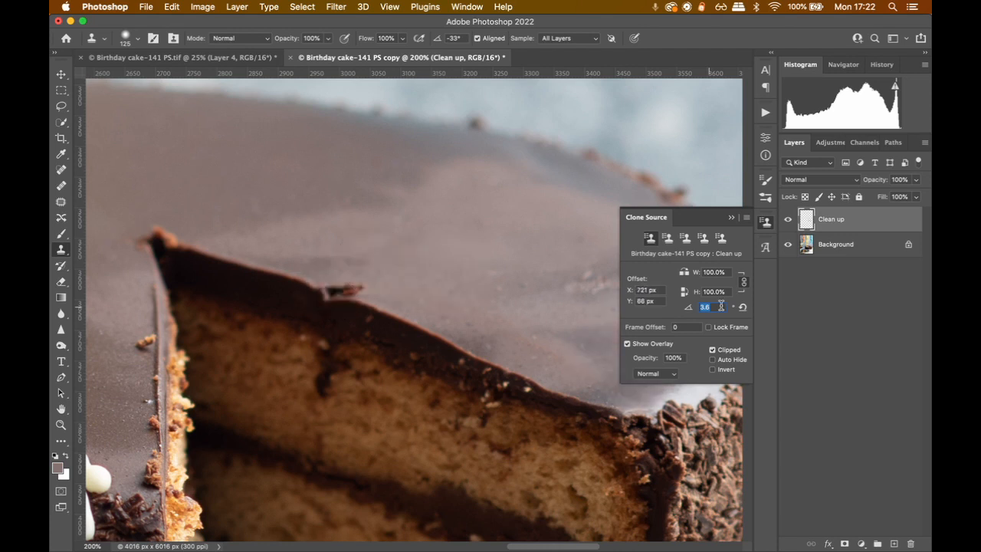
pyautogui.press('Return')
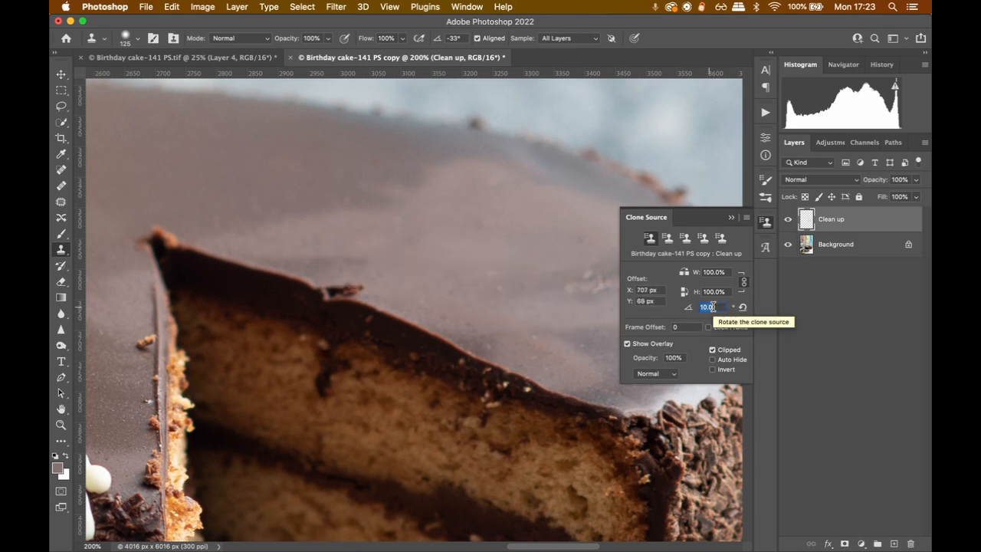
pyautogui.write('60')
pyautogui.press('Return')
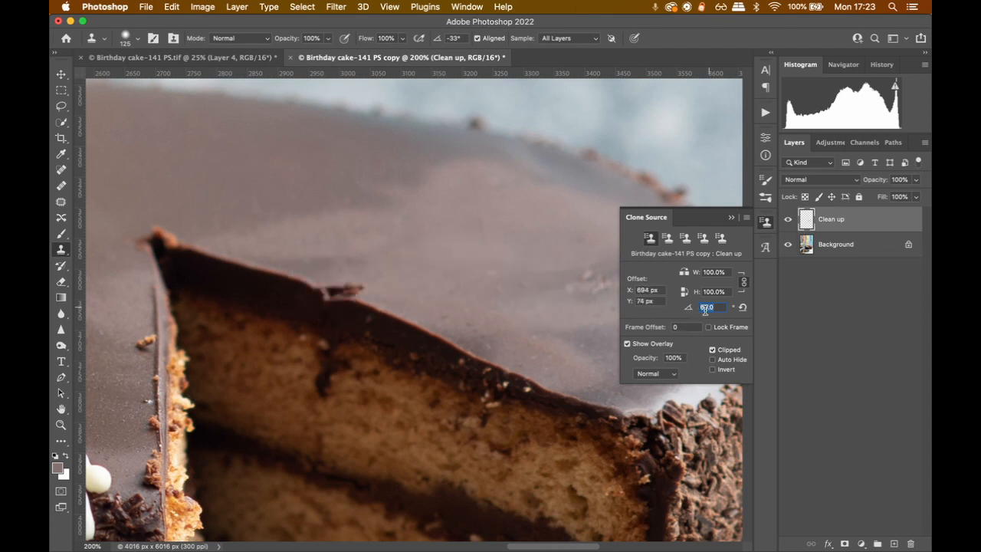
pyautogui.write('5')
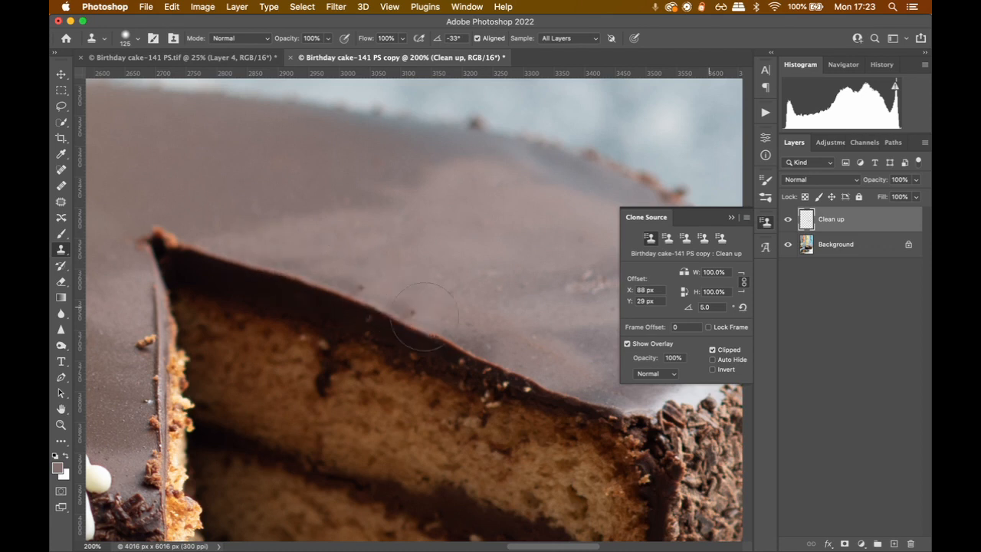
pyautogui.click(732, 219)
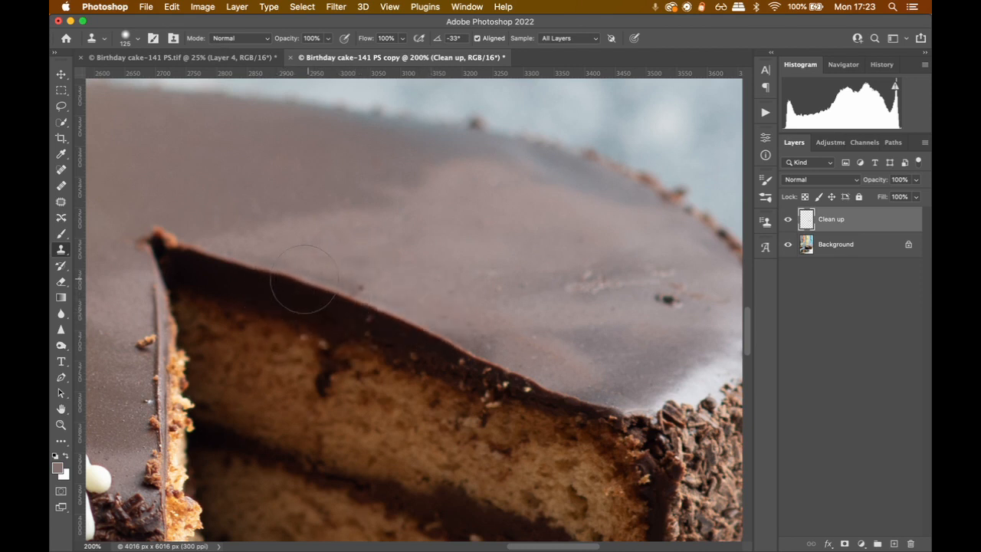
# Patch the brown crumb on the icing beside the vertical cut edge with nearby clean icing, and deselect
pyautogui.moveTo(264, 271)
pyautogui.mouseDown()
pyautogui.moveTo(434, 269)
pyautogui.moveTo(438, 254)
pyautogui.mouseUp()
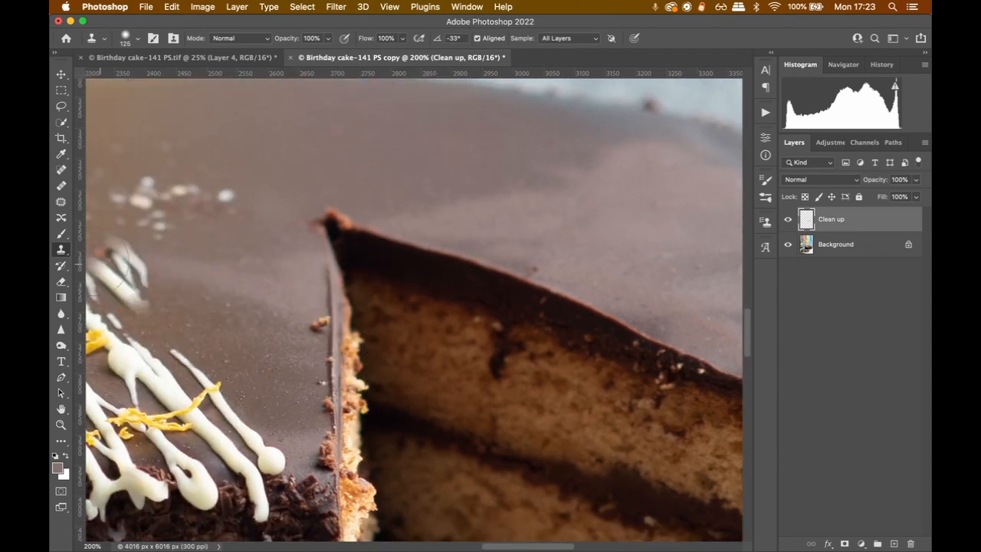
pyautogui.click(62, 203)
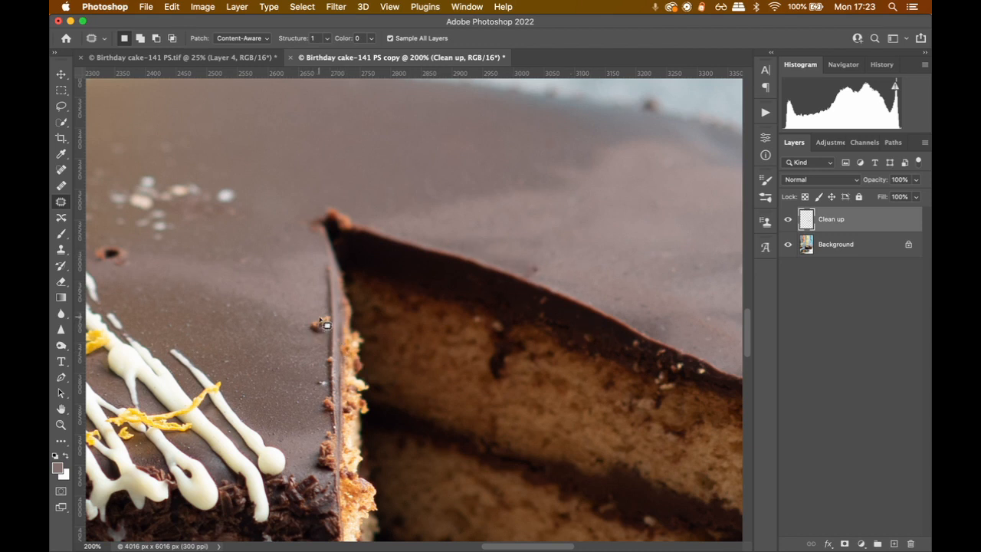
pyautogui.moveTo(334, 316)
pyautogui.mouseDown()
pyautogui.moveTo(299, 324)
pyautogui.moveTo(341, 337)
pyautogui.moveTo(321, 297)
pyautogui.mouseUp()
pyautogui.hotkey('ctrl', 'd')
# Heal the isolated white specks on the icing near the cut's inner corner with the Healing Brush at size 50
pyautogui.click(61, 185)
pyautogui.moveTo(251, 172)
pyautogui.mouseDown()
pyautogui.moveTo(404, 166)
pyautogui.moveTo(496, 214)
pyautogui.mouseUp()
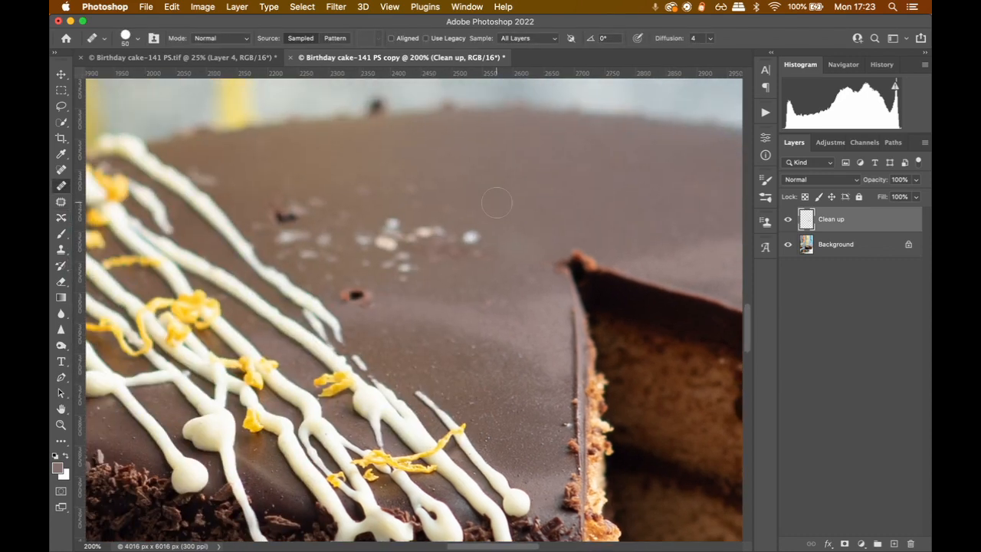
pyautogui.click(527, 208)
pyautogui.click(427, 231)
pyautogui.click(444, 232)
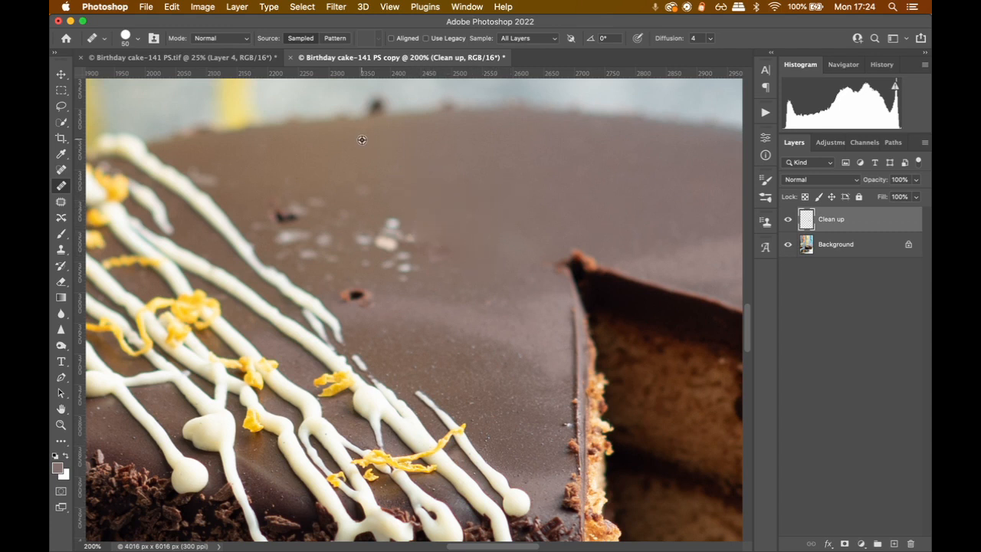
# Heal the dark crumb on the cake's back rim with the Healing Brush at size 70, sampling the clean rim beside it
pyautogui.moveTo(376, 146); pyautogui.dragTo(377, 243)
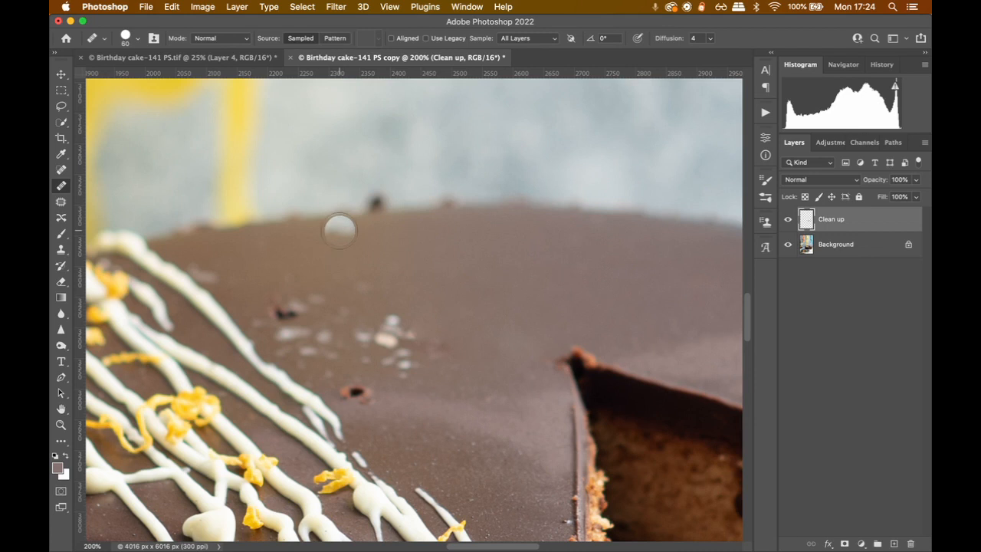
pyautogui.press(']')
pyautogui.keyDown('alt'); pyautogui.click(334, 213); pyautogui.keyUp('alt')
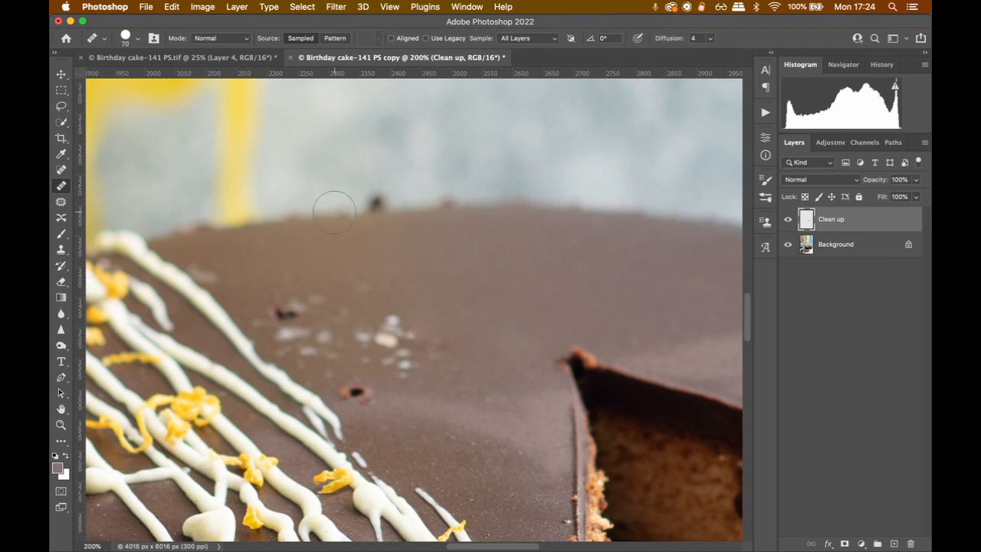
pyautogui.click(373, 204)
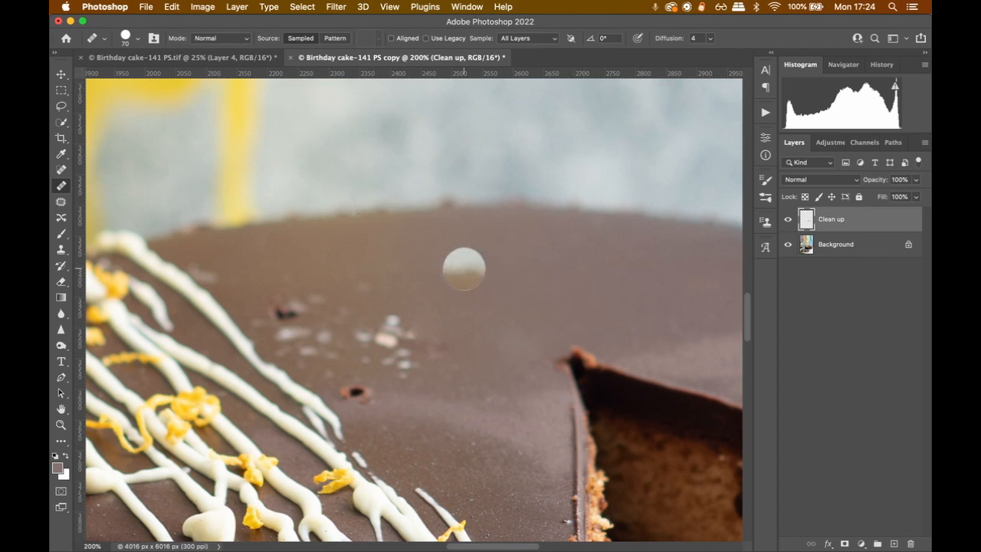
pyautogui.keyDown('alt'); pyautogui.click(317, 212); pyautogui.keyUp('alt')
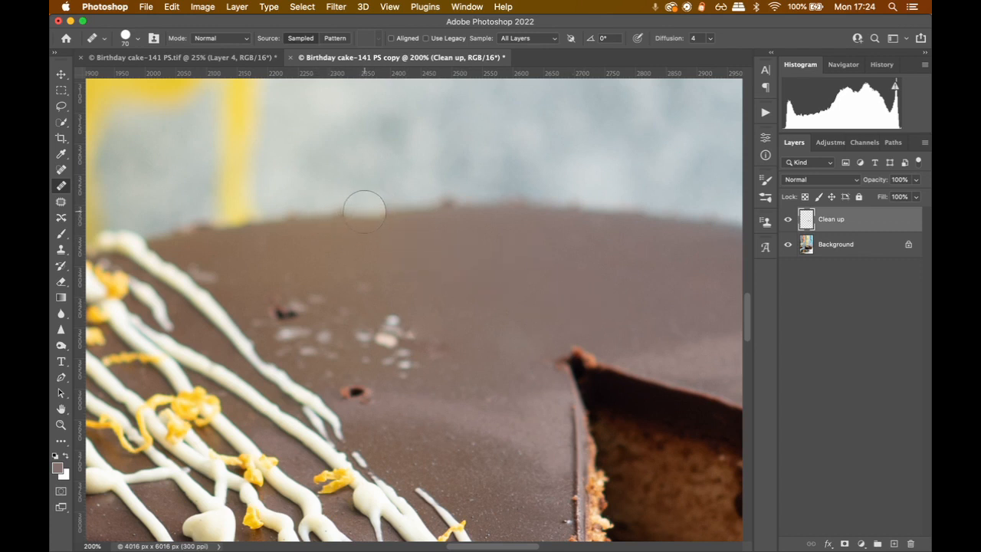
pyautogui.click(365, 210)
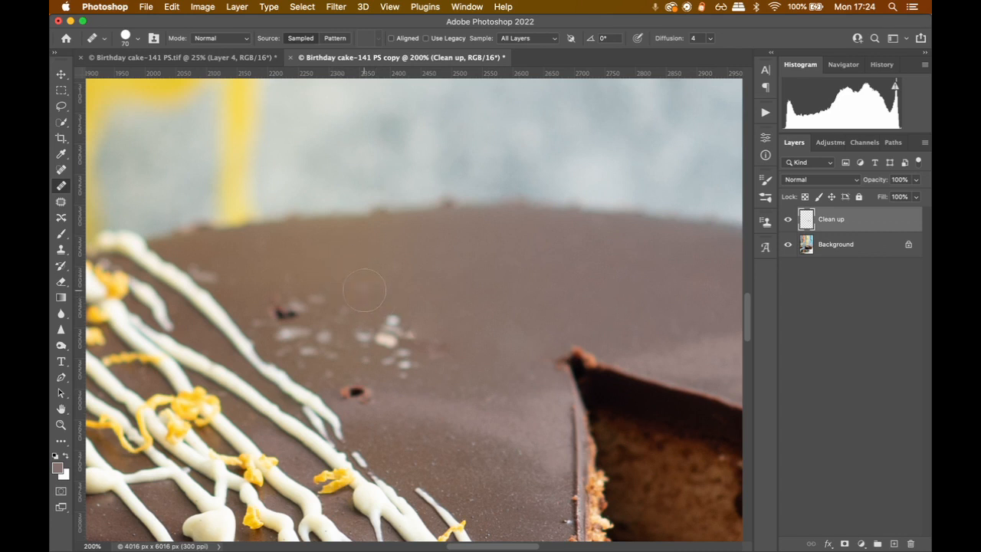
# Heal the white speck cluster, the reddish pit and the dark crumb on the icing beside the white drizzle
pyautogui.click(390, 331)
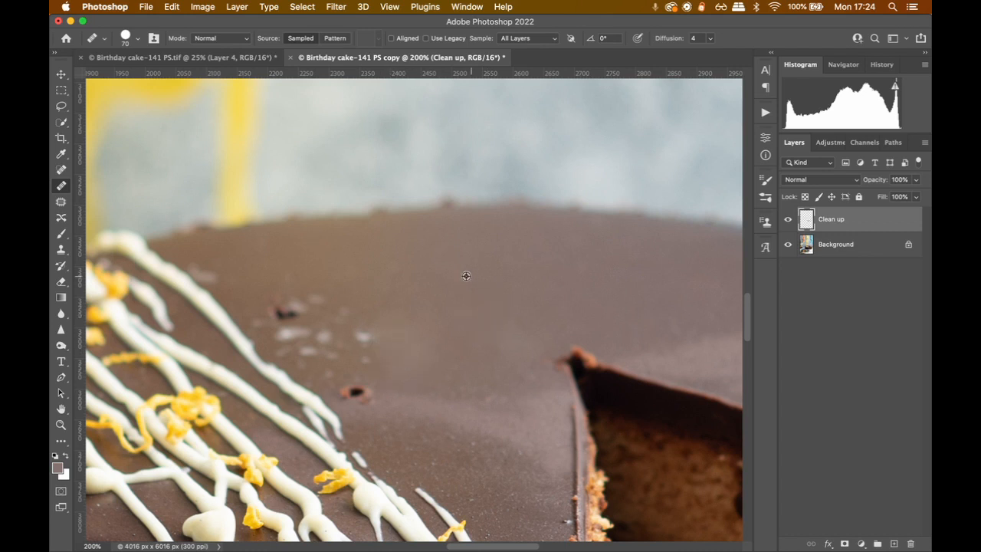
pyautogui.click(352, 391)
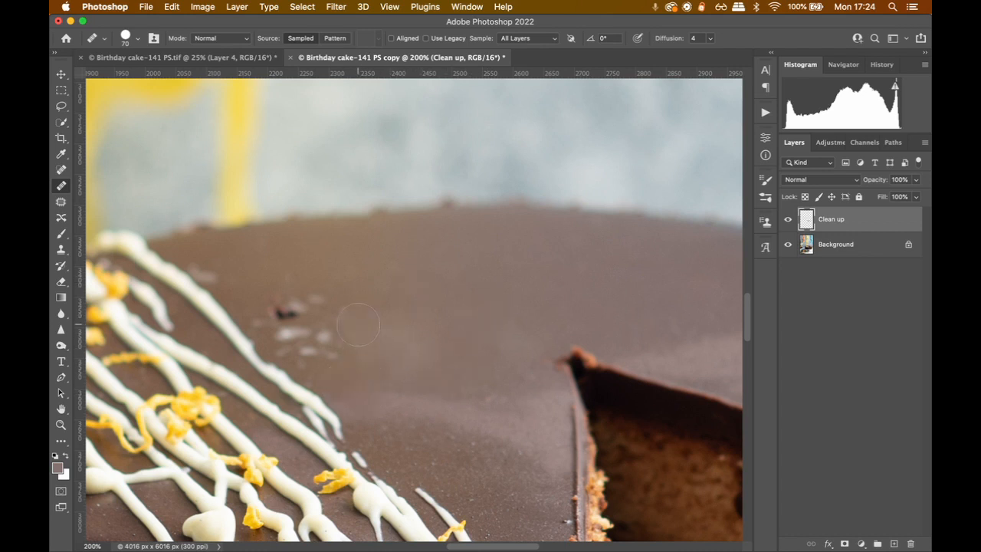
pyautogui.click(285, 312)
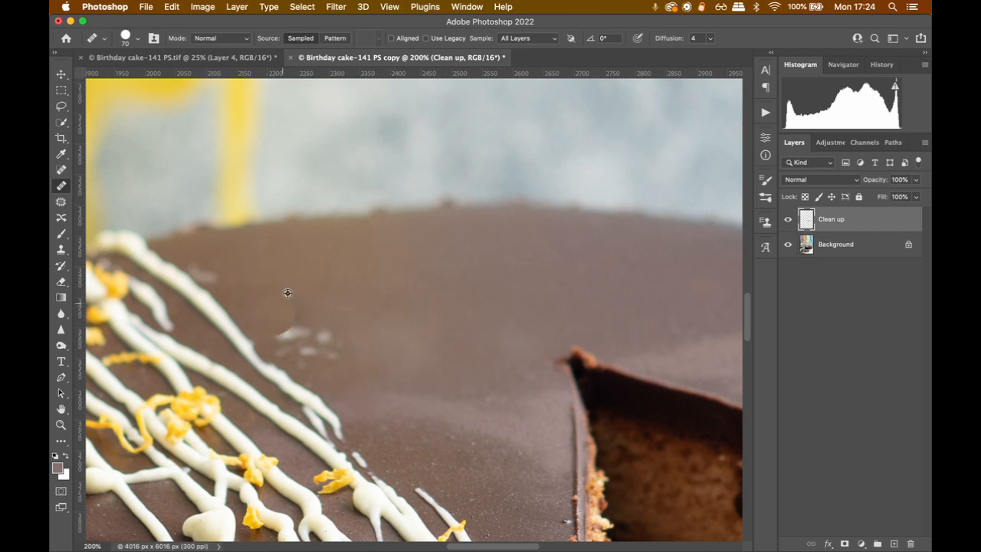
# Patch the remaining white smudges on the icing beside the drizzle with clean icing, using Content-Aware, and deselect
pyautogui.click(60, 201)
pyautogui.moveTo(352, 324)
pyautogui.mouseDown()
pyautogui.moveTo(270, 349)
pyautogui.moveTo(354, 328)
pyautogui.mouseUp()
pyautogui.moveTo(318, 340)
pyautogui.mouseDown()
pyautogui.moveTo(427, 342)
pyautogui.moveTo(336, 345)
pyautogui.moveTo(383, 375)
pyautogui.mouseUp()
pyautogui.press('super+d')
# Patch the icing along the outer edge of the upper white drizzle line and clear the selection
pyautogui.press('super+d')
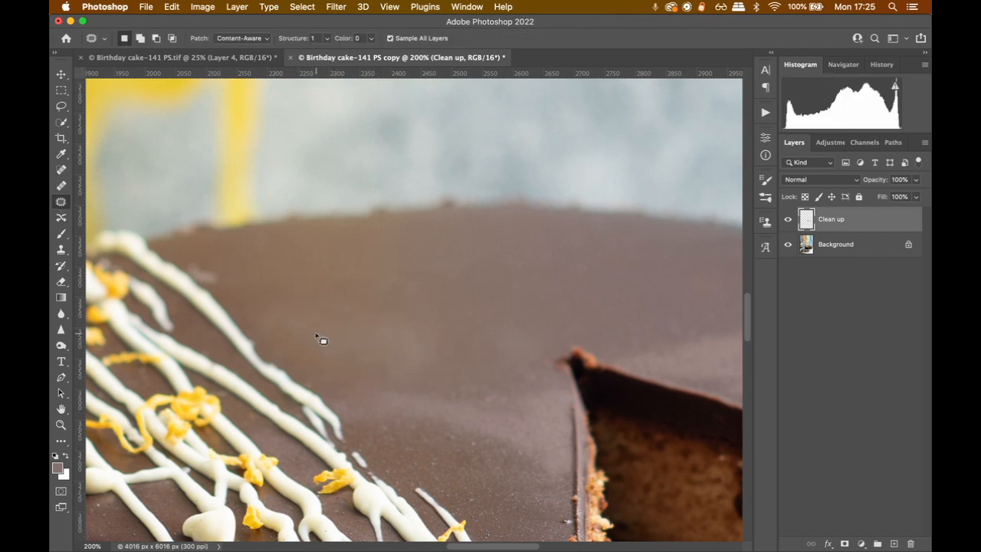
pyautogui.moveTo(282, 381); pyautogui.dragTo(246, 336)
pyautogui.press('super+d')
pyautogui.moveTo(325, 358); pyautogui.dragTo(420, 309)
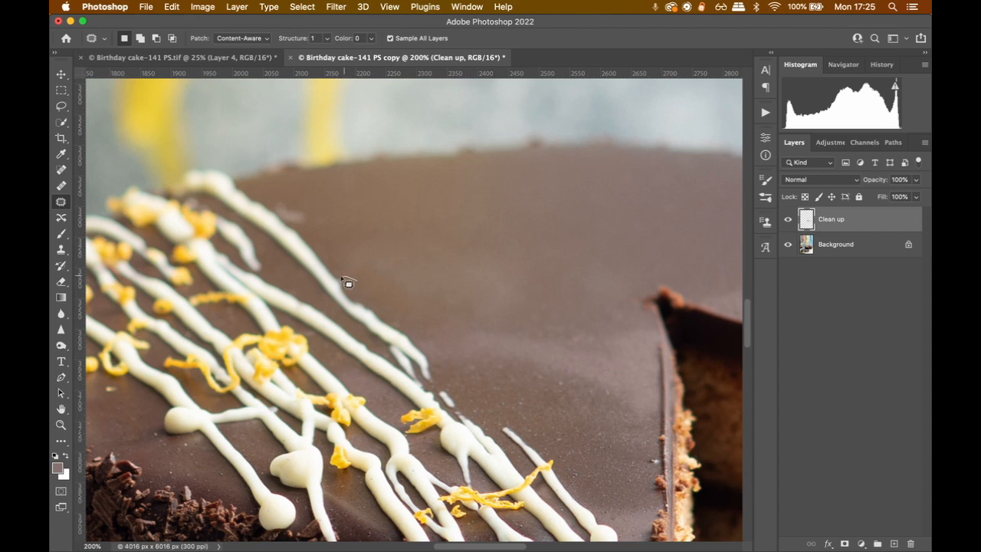
pyautogui.moveTo(342, 278)
pyautogui.mouseDown()
pyautogui.moveTo(355, 311)
pyautogui.moveTo(372, 322)
pyautogui.moveTo(390, 314)
pyautogui.moveTo(363, 306)
pyautogui.moveTo(310, 243)
pyautogui.moveTo(328, 266)
pyautogui.mouseUp()
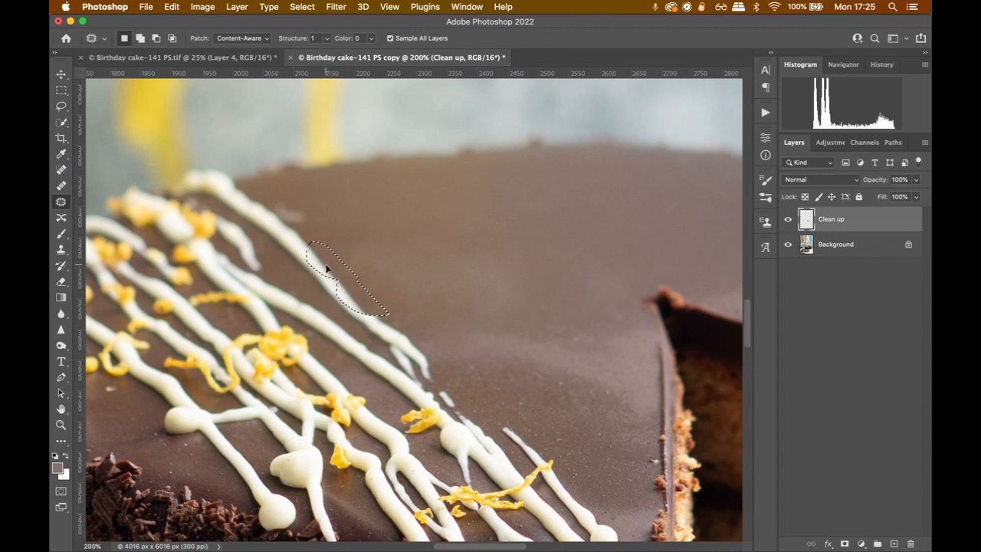
pyautogui.press('super+d')
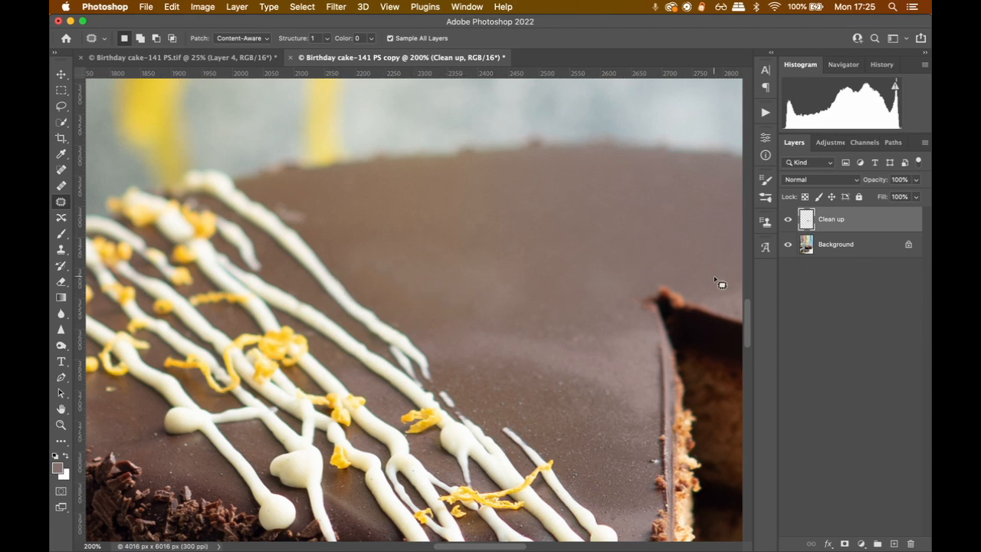
# Compare the icing before and after retouching by hiding and showing the Clean up layer, and inspect the cut edge
pyautogui.click(789, 220)
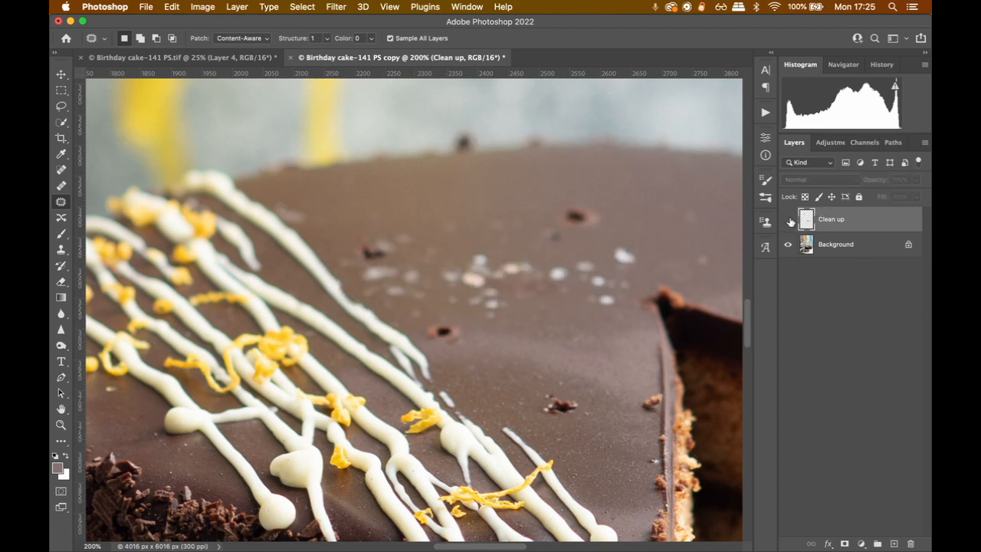
pyautogui.click(789, 220)
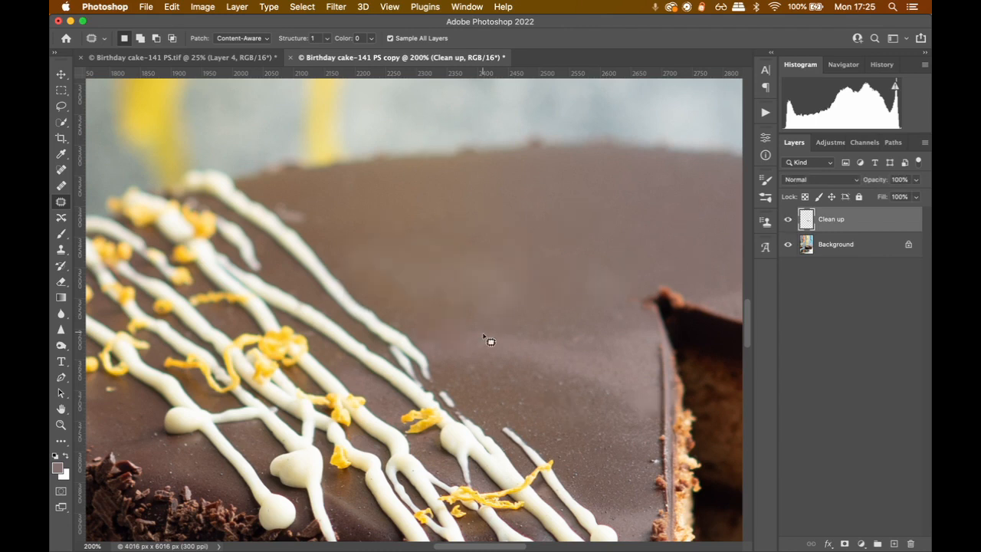
pyautogui.moveTo(497, 354); pyautogui.dragTo(422, 280)
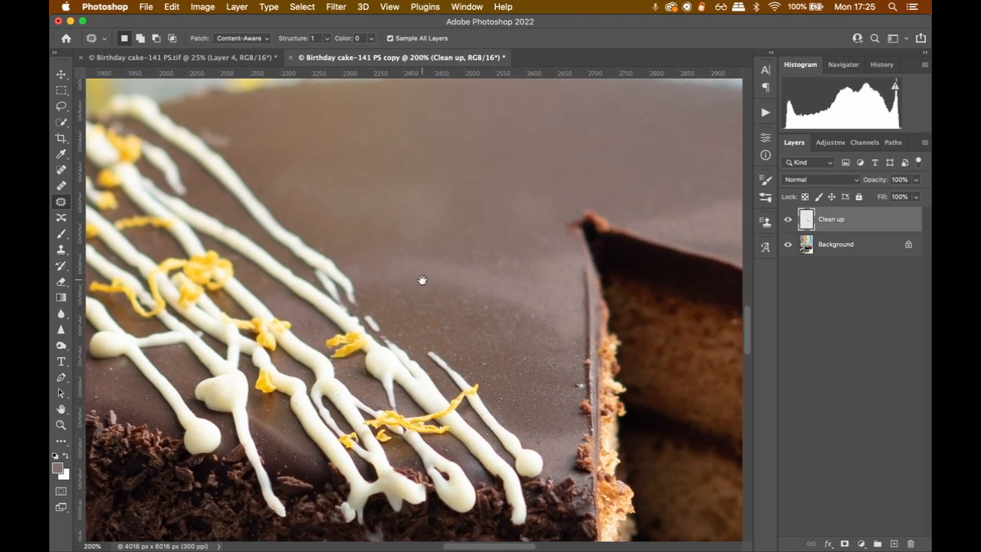
pyautogui.moveTo(539, 375); pyautogui.dragTo(430, 355)
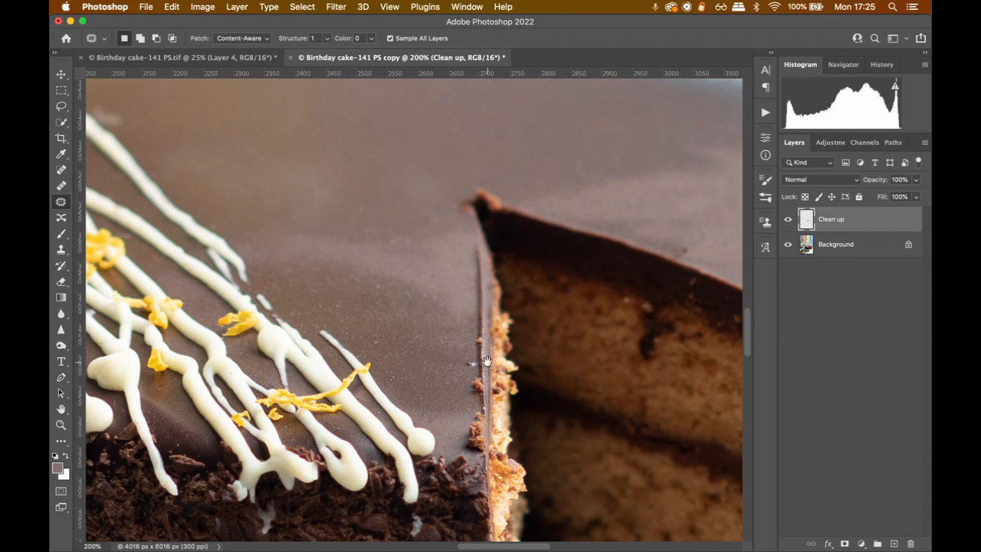
# Inspect the cake's top icing, the chocolate-shaving side and the slice for remaining blemishes
pyautogui.hscroll(-15, 278, 361)
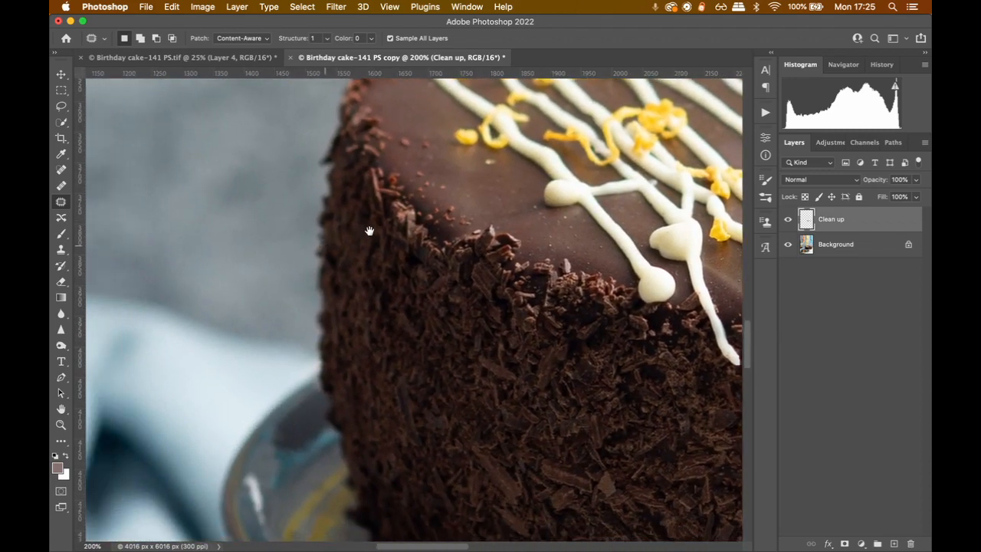
pyautogui.scroll(-6, 315, 200)
pyautogui.scroll(2, 217, 268)
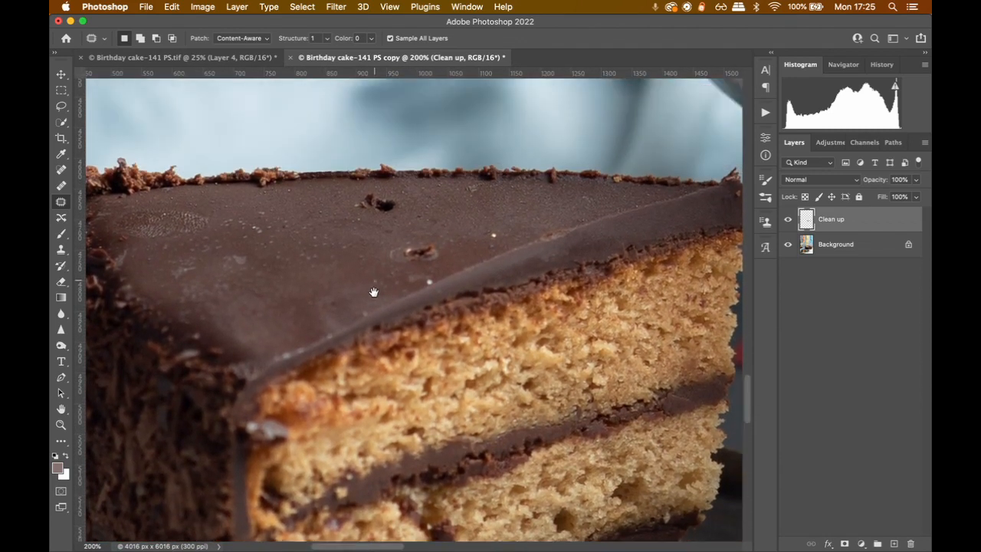
pyautogui.hscroll(15, 217, 269)
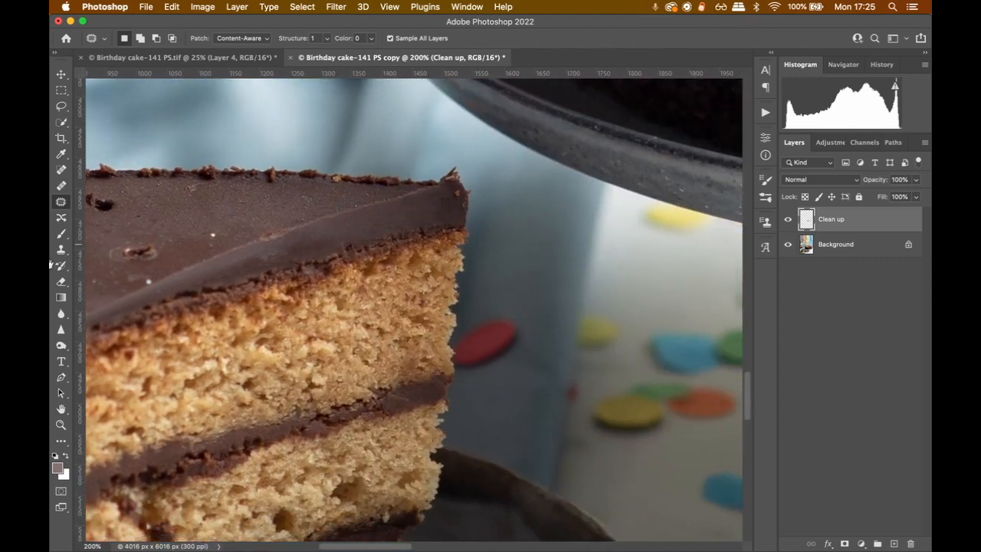
pyautogui.hscroll(15, 403, 325)
pyautogui.scroll(10, 259, 269)
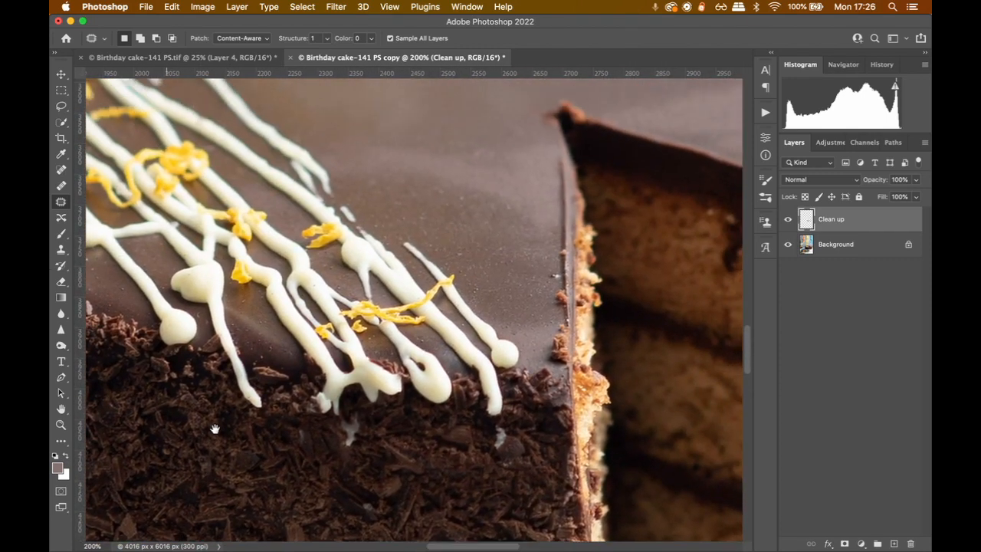
pyautogui.hscroll(4, 326, 351)
pyautogui.scroll(-3, 326, 350)
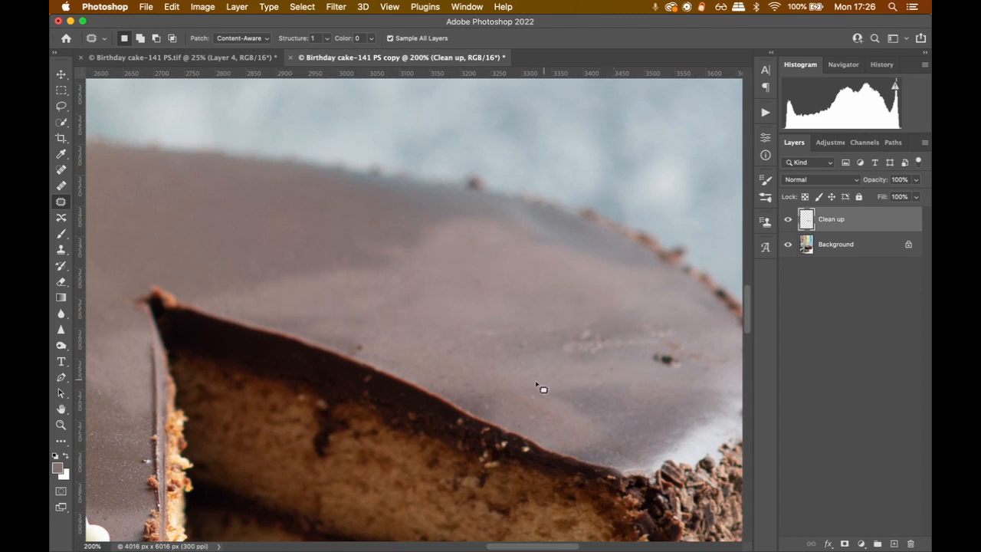
# Patch the dark crumb and the pale streaks on the far icing near the cake's outer rim with clean icing
pyautogui.moveTo(490, 317); pyautogui.dragTo(324, 282)
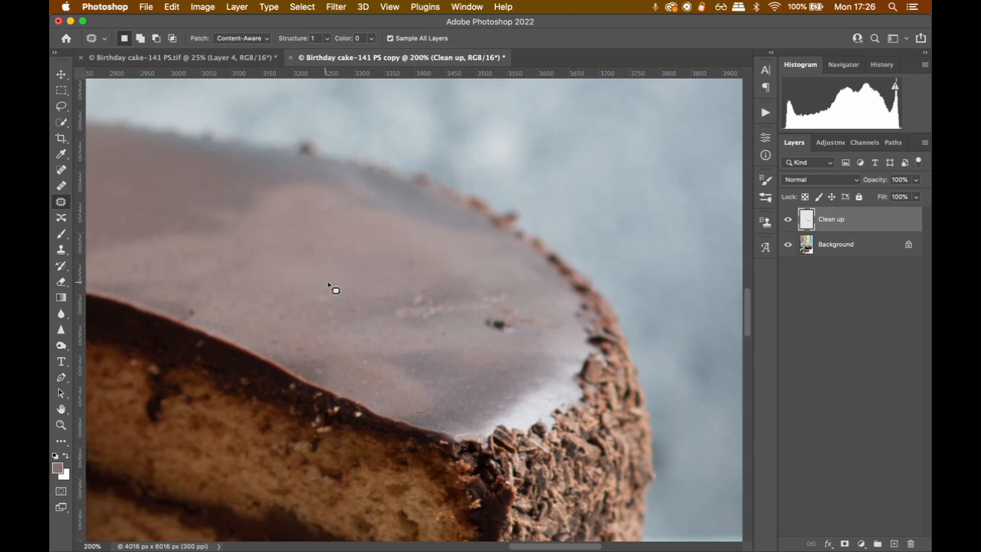
pyautogui.moveTo(460, 287)
pyautogui.mouseDown()
pyautogui.moveTo(460, 313)
pyautogui.moveTo(458, 277)
pyautogui.mouseUp()
pyautogui.moveTo(503, 295)
pyautogui.mouseDown()
pyautogui.moveTo(523, 292)
pyautogui.moveTo(499, 297)
pyautogui.mouseUp()
pyautogui.moveTo(495, 315); pyautogui.dragTo(447, 313)
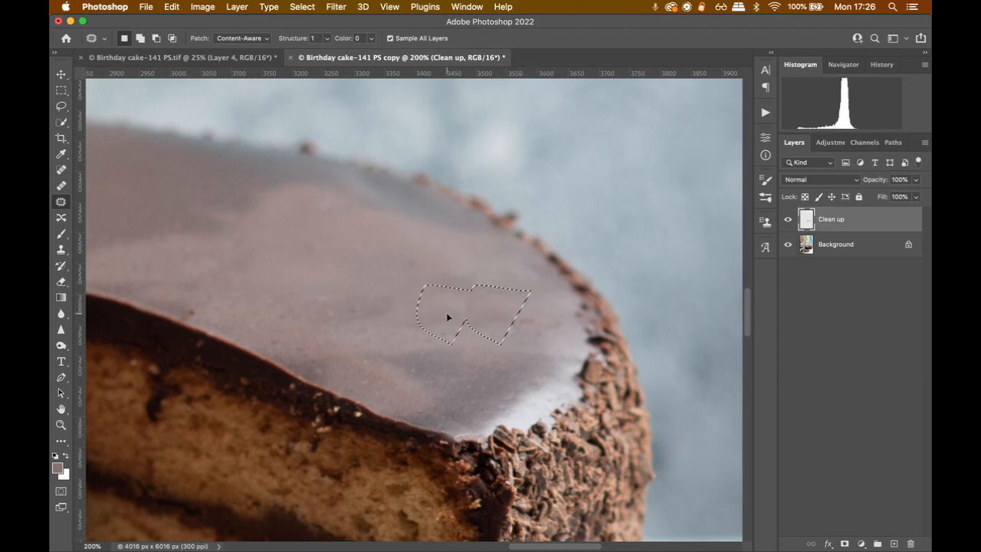
pyautogui.moveTo(524, 303)
pyautogui.mouseDown()
pyautogui.moveTo(510, 346)
pyautogui.moveTo(529, 303)
pyautogui.moveTo(511, 307)
pyautogui.mouseUp()
pyautogui.moveTo(409, 333); pyautogui.dragTo(531, 308)
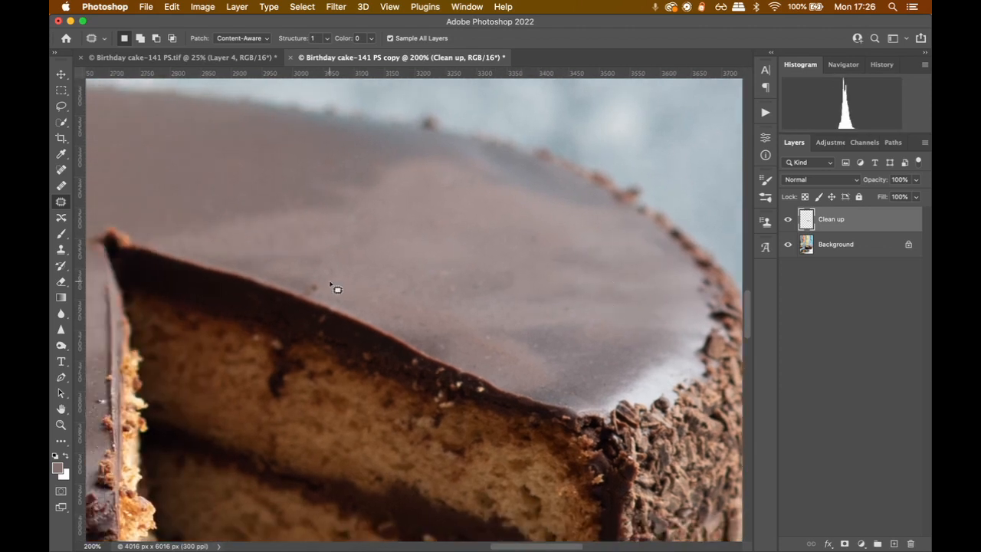
# Patch the dark speck on the icing just behind the cut wedge and deselect
pyautogui.moveTo(329, 284)
pyautogui.mouseDown()
pyautogui.moveTo(325, 300)
pyautogui.moveTo(350, 291)
pyautogui.mouseUp()
pyautogui.moveTo(342, 224); pyautogui.dragTo(439, 229)
pyautogui.press('super+d')
# Patch the small marks on the icing beside the cake's vertical cut edge and clear the selection
pyautogui.moveTo(368, 208); pyautogui.dragTo(373, 292)
pyautogui.moveTo(207, 318); pyautogui.dragTo(486, 100)
pyautogui.moveTo(566, 339); pyautogui.dragTo(254, 382)
pyautogui.moveTo(348, 331)
pyautogui.mouseDown()
pyautogui.moveTo(341, 324)
pyautogui.moveTo(347, 333)
pyautogui.moveTo(316, 345)
pyautogui.moveTo(328, 330)
pyautogui.mouseUp()
pyautogui.press('super+d')
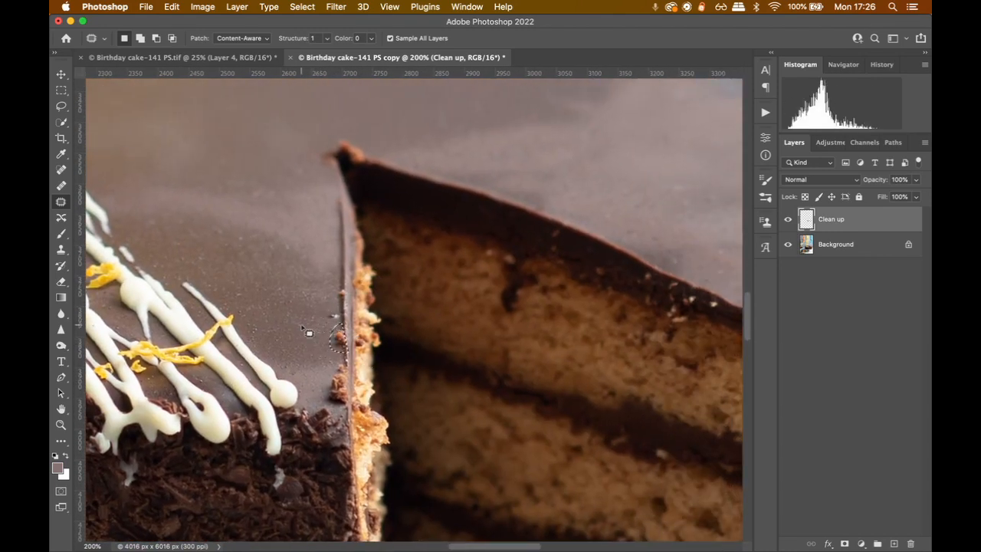
pyautogui.press('super+d')
# Heal the blemish on the icing behind the white drizzle with the Healing Brush
pyautogui.press('j')
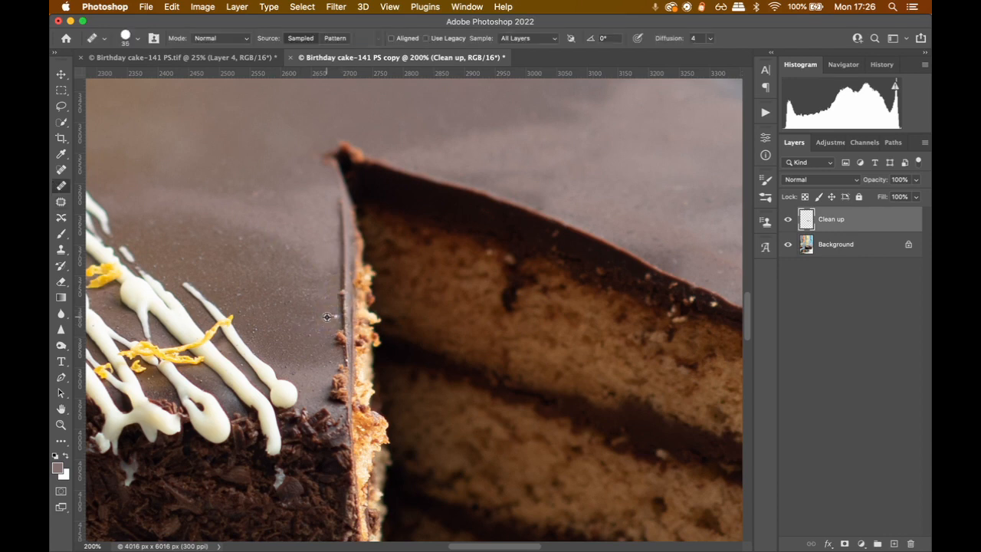
pyautogui.press('[')
pyautogui.moveTo(442, 142); pyautogui.dragTo(462, 213)
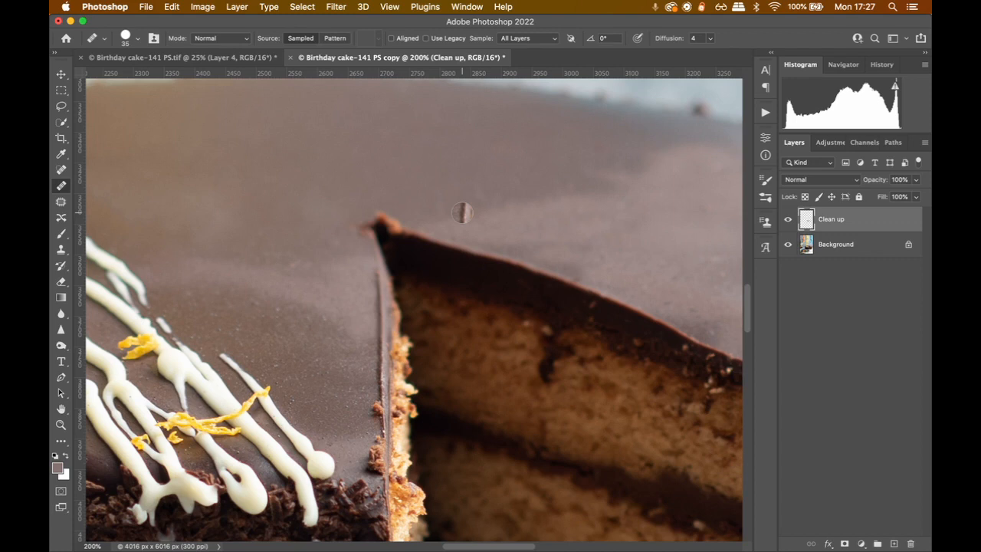
# Patch the crumb at the inner tip of the cut wedge with clean icing and deselect
pyautogui.click(61, 201)
pyautogui.moveTo(379, 227); pyautogui.dragTo(416, 218)
pyautogui.moveTo(391, 220); pyautogui.dragTo(461, 211)
pyautogui.press('super+d')
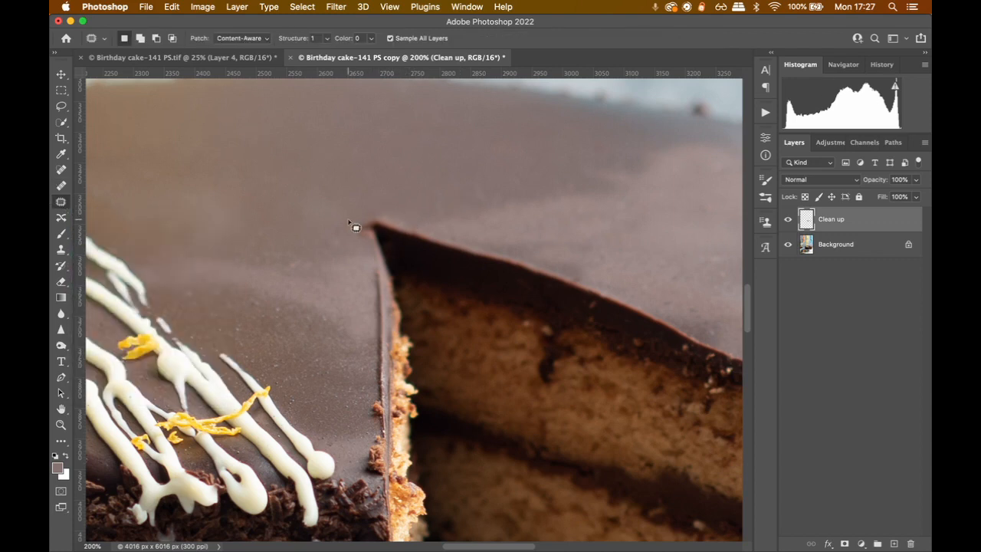
# Go over the icing behind the cut wedge with the Healing Brush to clear the small specks
pyautogui.moveTo(404, 269); pyautogui.dragTo(321, 138)
pyautogui.moveTo(663, 297); pyautogui.dragTo(492, 251)
pyautogui.moveTo(641, 255)
pyautogui.mouseDown()
pyautogui.moveTo(507, 302)
pyautogui.moveTo(508, 232)
pyautogui.moveTo(486, 391)
pyautogui.mouseUp()
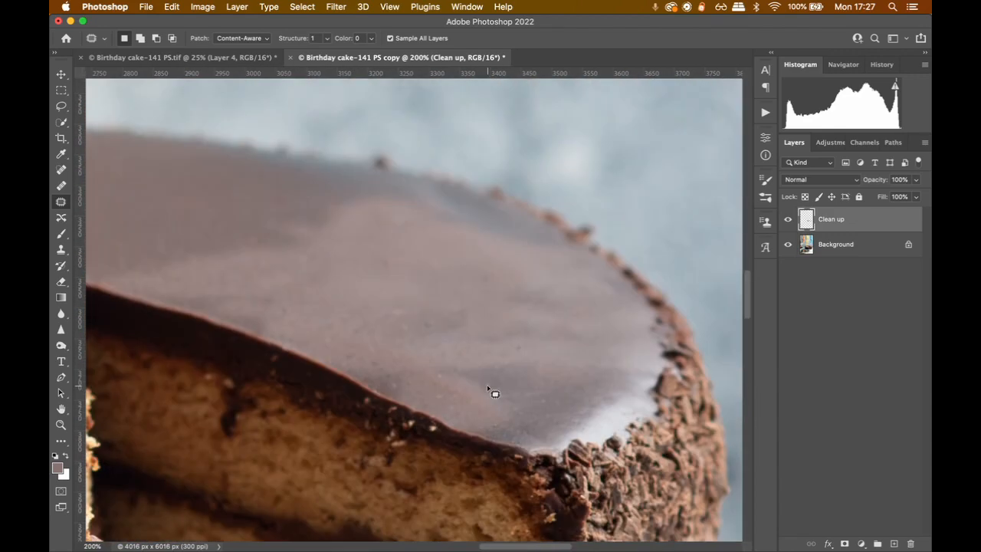
pyautogui.click(62, 170)
pyautogui.click(61, 185)
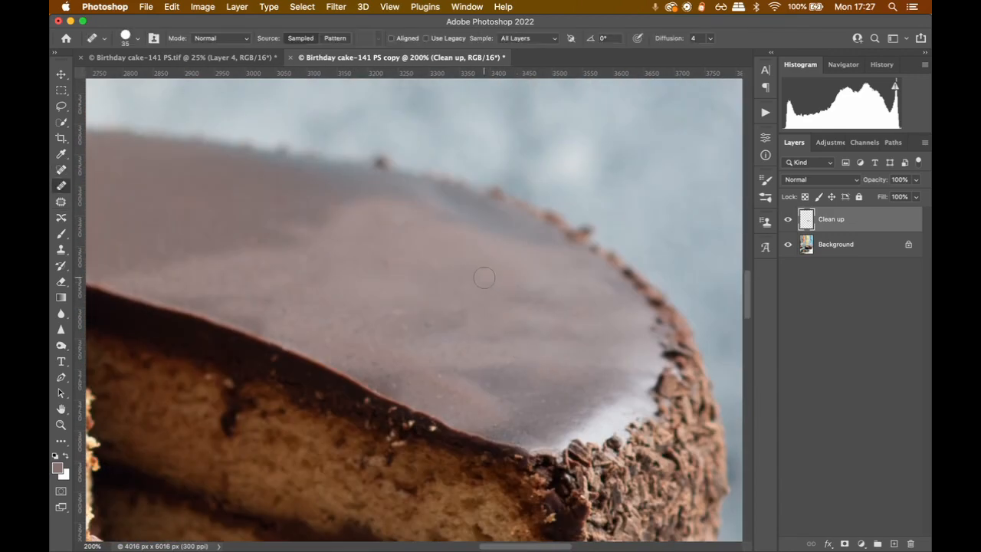
pyautogui.moveTo(386, 286); pyautogui.dragTo(652, 329)
pyautogui.moveTo(397, 388); pyautogui.dragTo(625, 264)
pyautogui.moveTo(471, 156); pyautogui.dragTo(477, 311)
# Patch the pale smudge beside the drizzle line near the cake's back edge, using Content-Aware, and deselect
pyautogui.press('z')
pyautogui.click(478, 311)
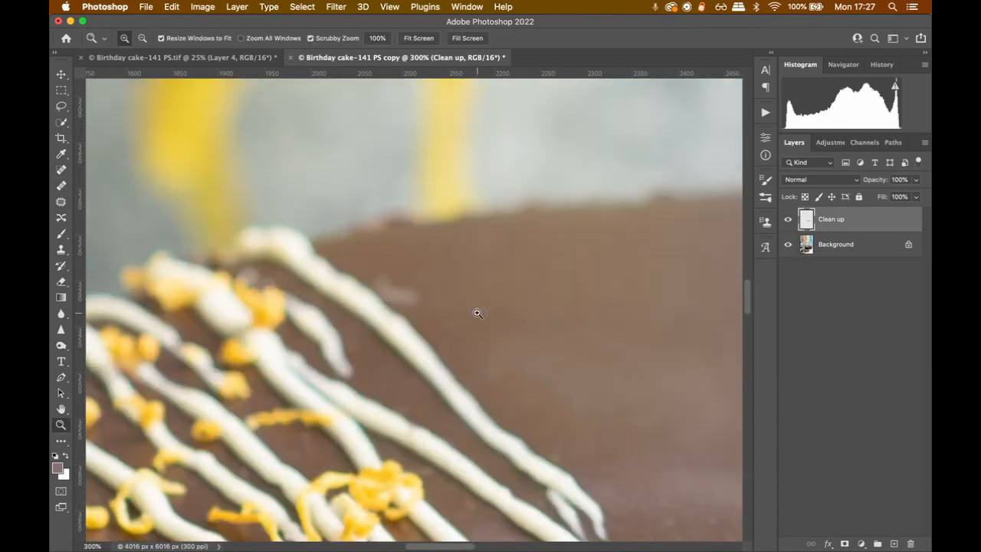
pyautogui.click(417, 294)
pyautogui.click(417, 294)
pyautogui.press('j')
pyautogui.hotkey('shift', 'j')
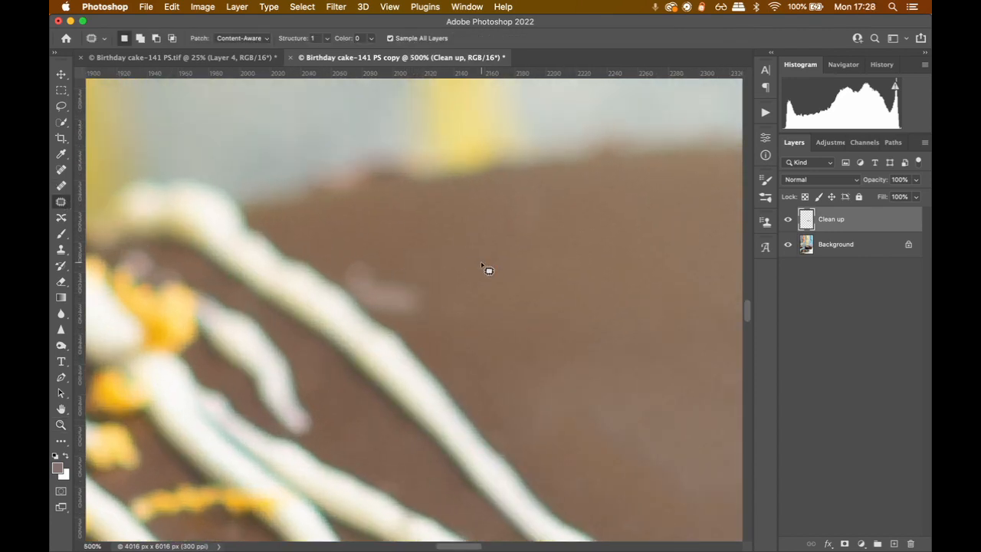
pyautogui.moveTo(418, 253)
pyautogui.mouseDown()
pyautogui.moveTo(346, 281)
pyautogui.moveTo(445, 318)
pyautogui.moveTo(423, 256)
pyautogui.mouseUp()
pyautogui.moveTo(392, 296); pyautogui.dragTo(465, 361)
pyautogui.press('super+d')
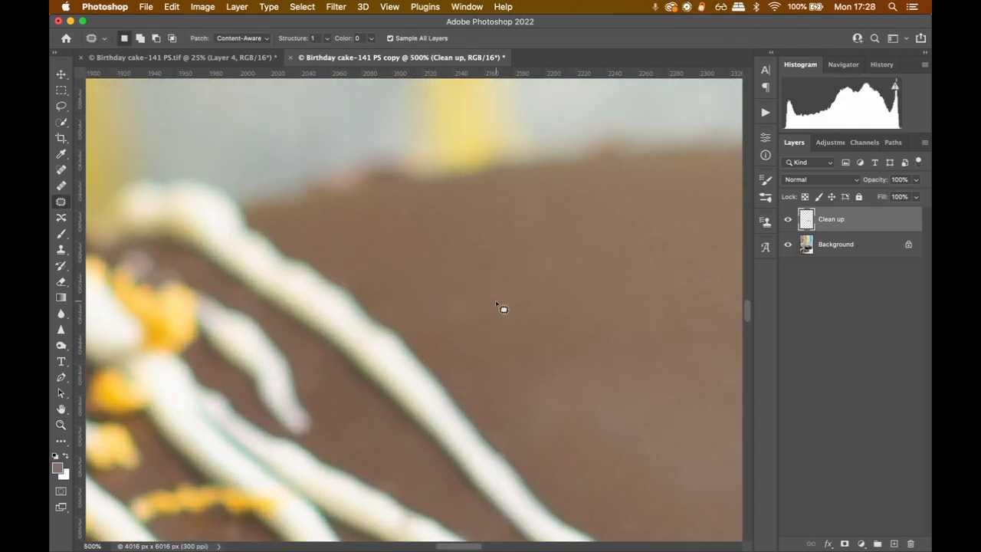
# Patch the two dark pits in the cake slice's top icing with clean icing, deselecting after each one
pyautogui.press('super+0')
pyautogui.press('z')
pyautogui.click(452, 358)
pyautogui.click(455, 360)
pyautogui.moveTo(454, 490); pyautogui.dragTo(693, 180)
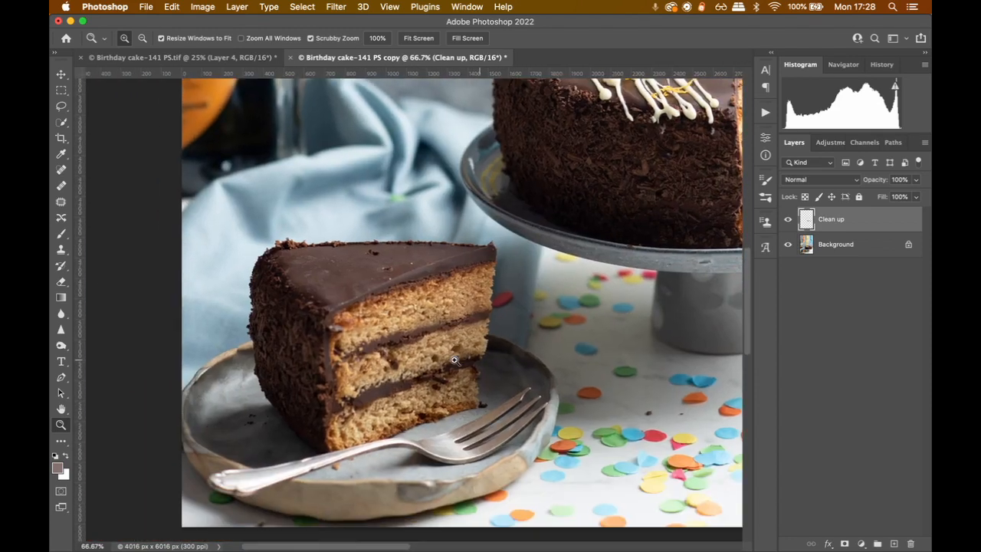
pyautogui.click(380, 333)
pyautogui.click(380, 332)
pyautogui.moveTo(350, 195); pyautogui.dragTo(427, 428)
pyautogui.press('j')
pyautogui.moveTo(476, 314)
pyautogui.mouseDown()
pyautogui.moveTo(457, 331)
pyautogui.moveTo(515, 328)
pyautogui.mouseUp()
pyautogui.press('super+d')
pyautogui.moveTo(514, 360)
pyautogui.mouseDown()
pyautogui.moveTo(480, 353)
pyautogui.moveTo(512, 359)
pyautogui.moveTo(418, 367)
pyautogui.mouseUp()
pyautogui.press('super+d')
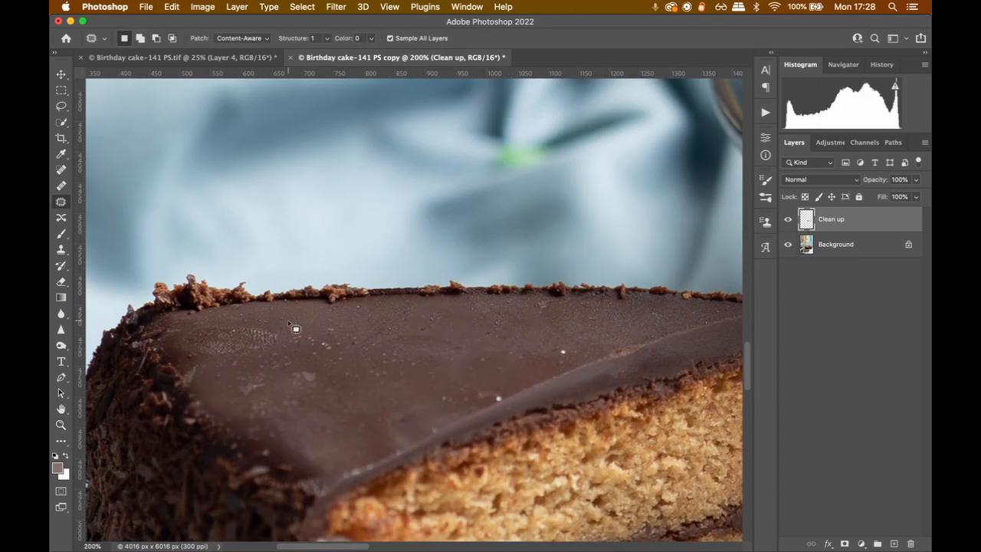
# Patch the rough, bumpy icing near the slice's rear outer corner with smooth icing and deselect
pyautogui.moveTo(279, 328)
pyautogui.mouseDown()
pyautogui.moveTo(192, 322)
pyautogui.moveTo(282, 329)
pyautogui.mouseUp()
pyautogui.moveTo(224, 349); pyautogui.dragTo(447, 356)
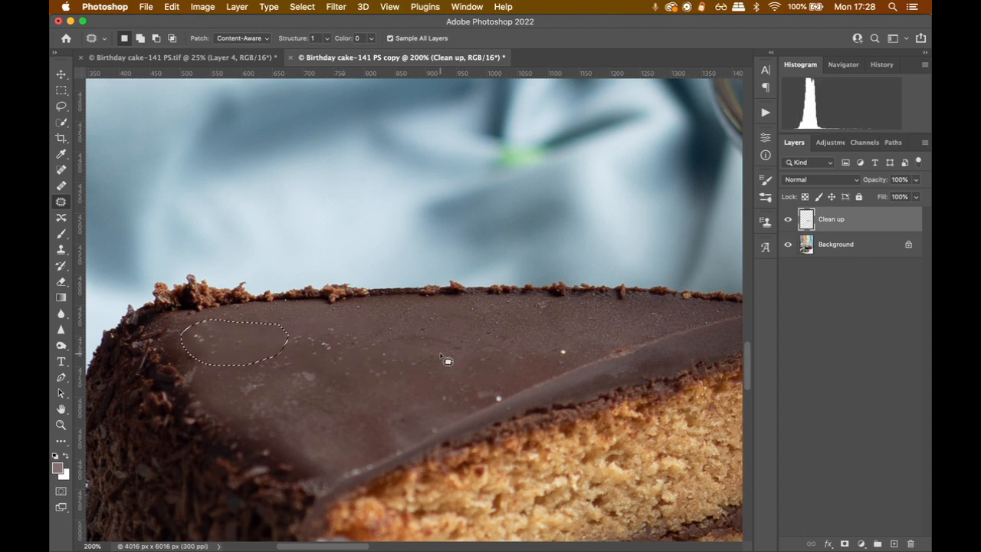
pyautogui.moveTo(251, 339); pyautogui.dragTo(359, 335)
pyautogui.press('super+d')
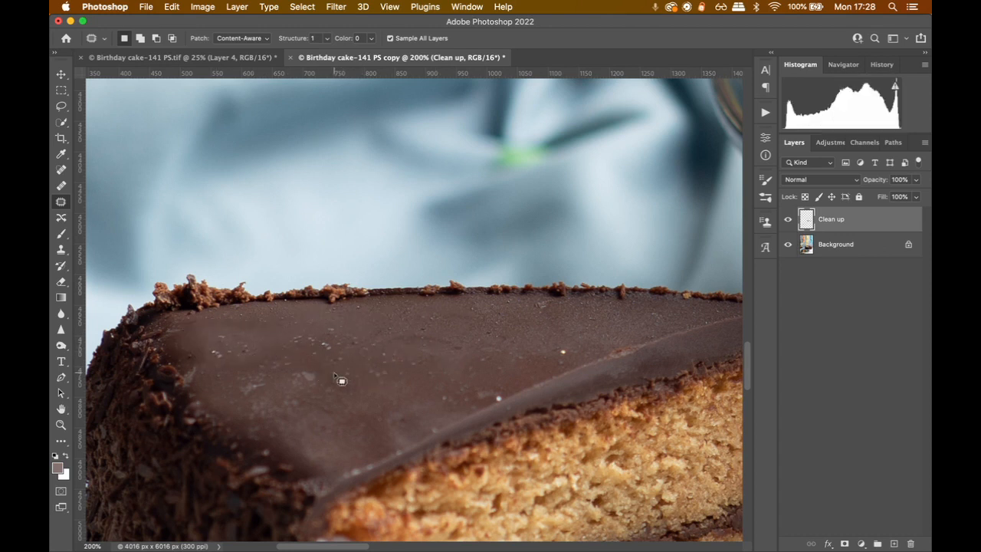
# Heal the white dots and the pale spot on the slice's top icing with the Healing Brush
pyautogui.click(62, 186)
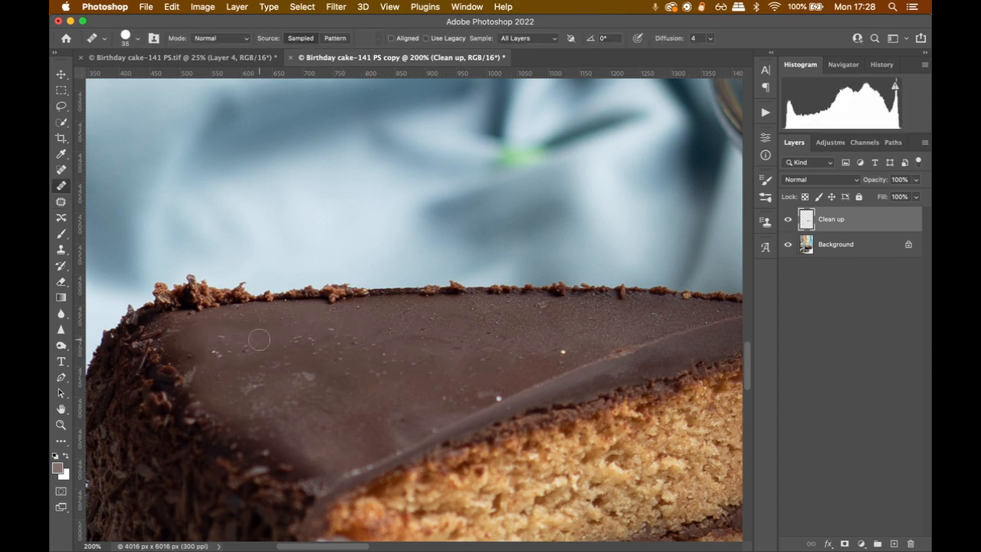
pyautogui.keyDown('alt'); pyautogui.click(552, 340); pyautogui.keyUp('alt')
pyautogui.click(561, 353)
pyautogui.click(307, 377)
# Patch the light marks along the ridge of the slice's icing near its pointed end and deselect
pyautogui.hscroll(10, 234, 361)
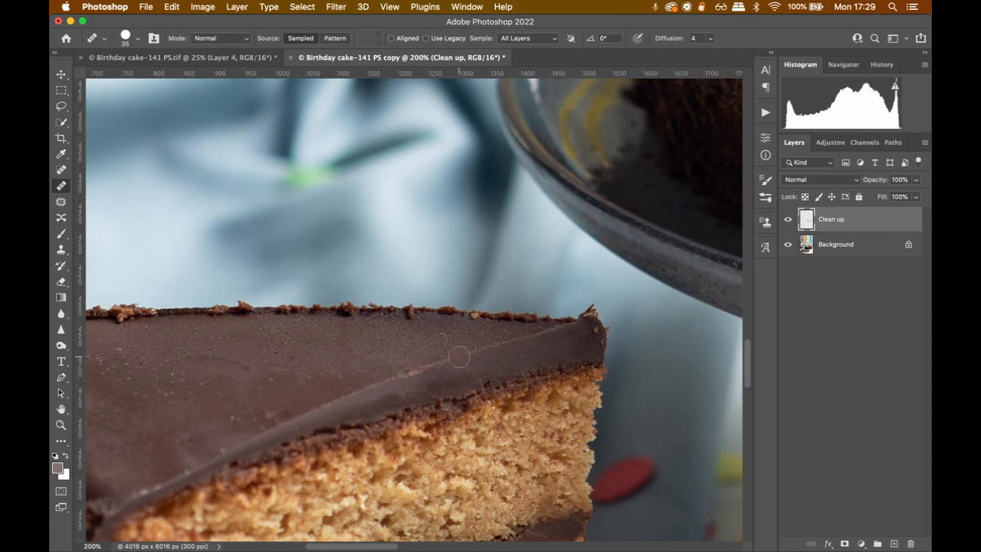
pyautogui.hotkey('shift', 'j')
pyautogui.moveTo(440, 359)
pyautogui.mouseDown()
pyautogui.moveTo(427, 381)
pyautogui.moveTo(463, 357)
pyautogui.mouseUp()
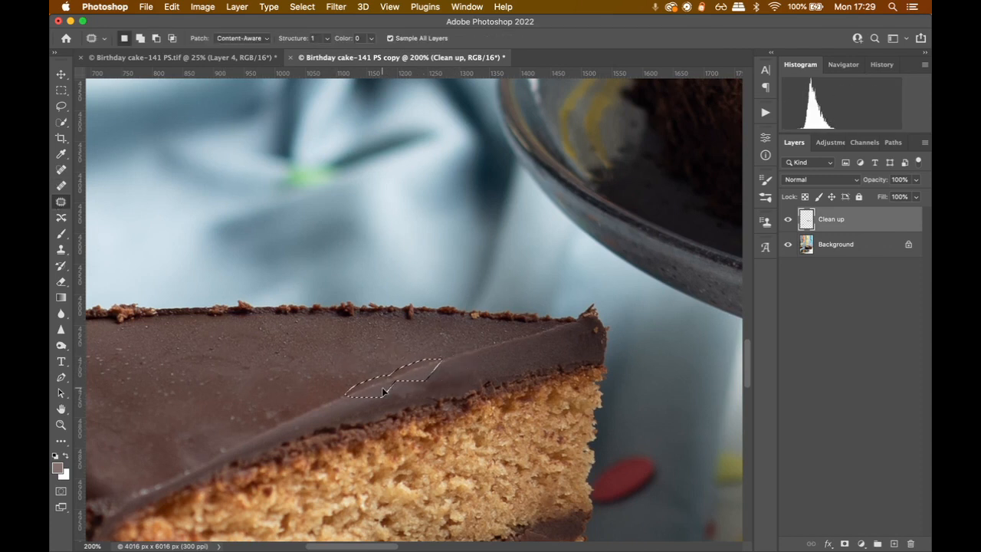
pyautogui.hotkey('ctrl', 'd')
# Review the retouched slice, the confetti area and the photo as a whole
pyautogui.moveTo(370, 367); pyautogui.dragTo(661, 388)
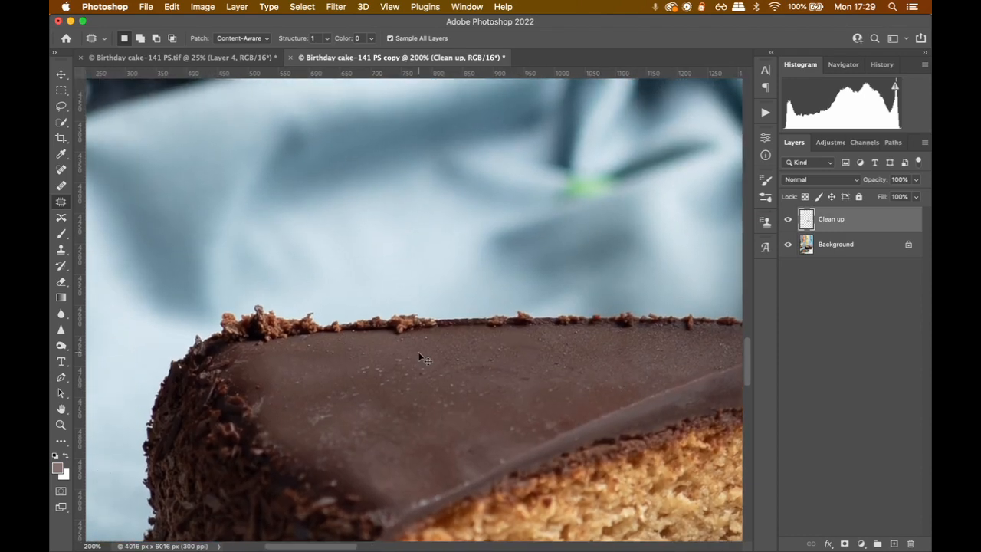
pyautogui.hotkey('ctrl', '0')
pyautogui.press('z')
pyautogui.click(354, 450)
pyautogui.click(355, 451)
pyautogui.click(354, 450)
pyautogui.moveTo(599, 504); pyautogui.dragTo(503, 349)
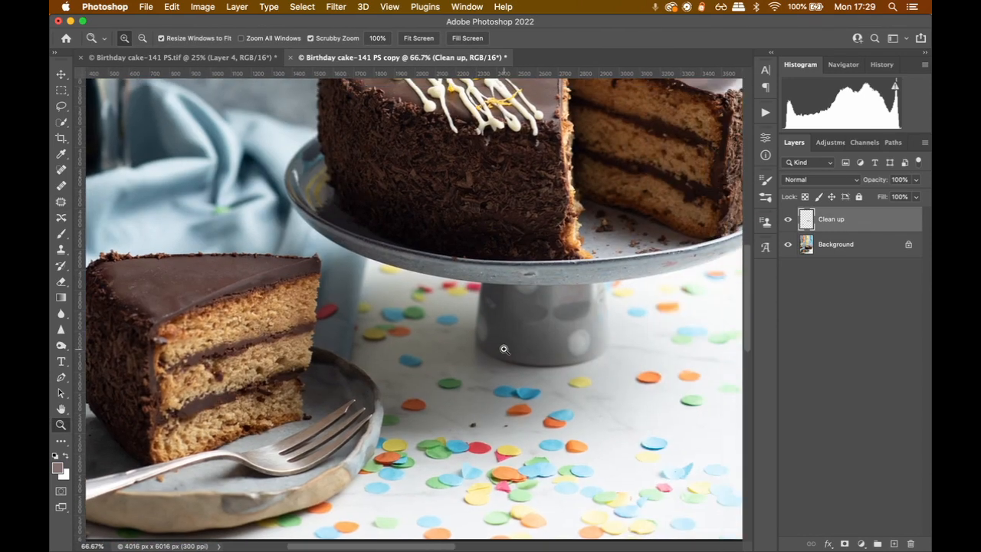
pyautogui.hotkey('ctrl', '0')
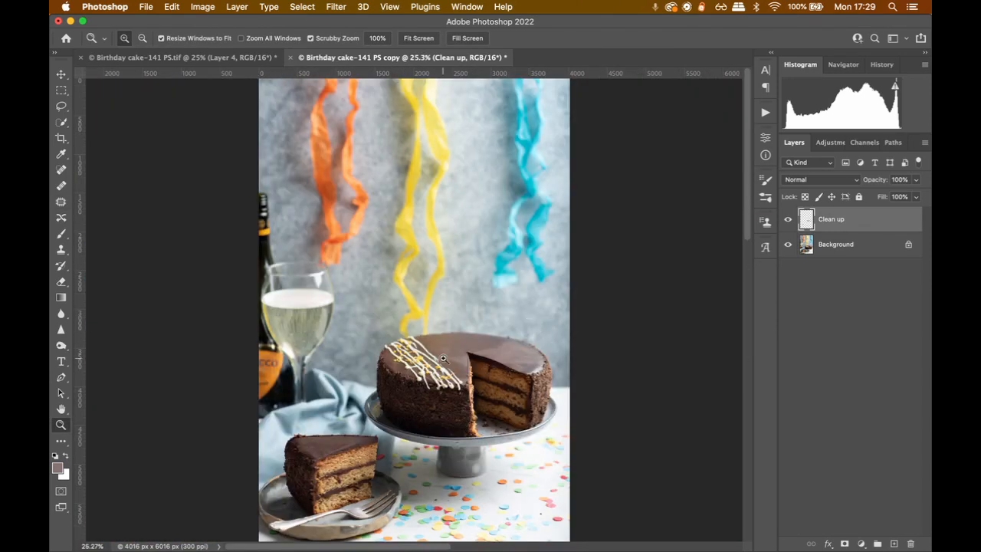
# Examine the retouched top of the cake up close, from the drizzle across to the far rim
pyautogui.moveTo(443, 358); pyautogui.dragTo(443, 358)
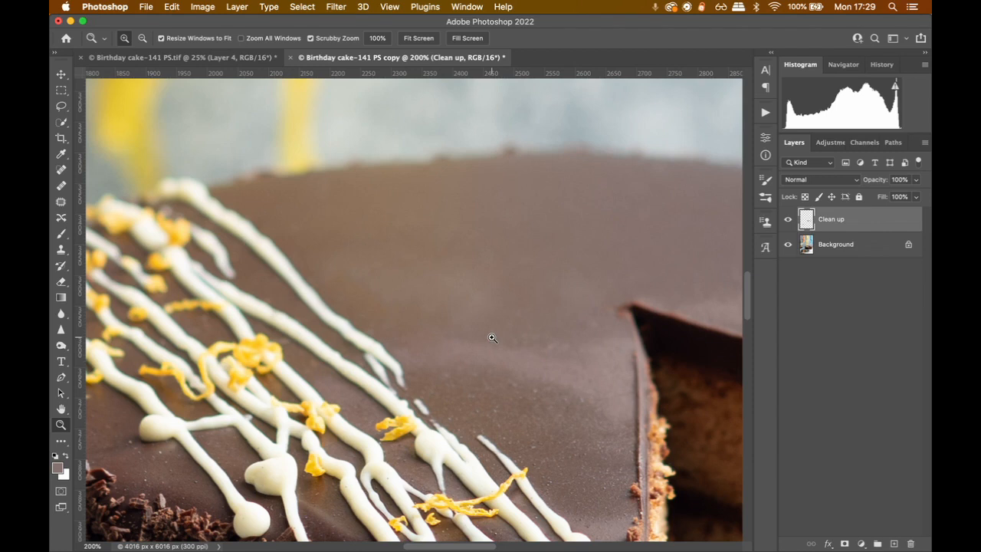
pyautogui.moveTo(492, 336); pyautogui.dragTo(421, 302)
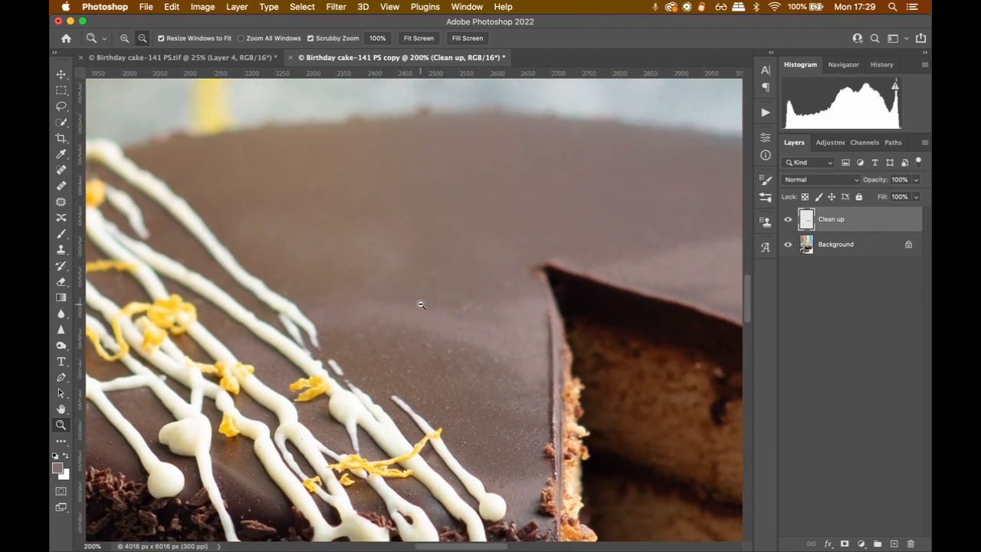
pyautogui.keyDown('alt'); pyautogui.click(421, 304); pyautogui.keyUp('alt')
pyautogui.hscroll(5, 502, 230)
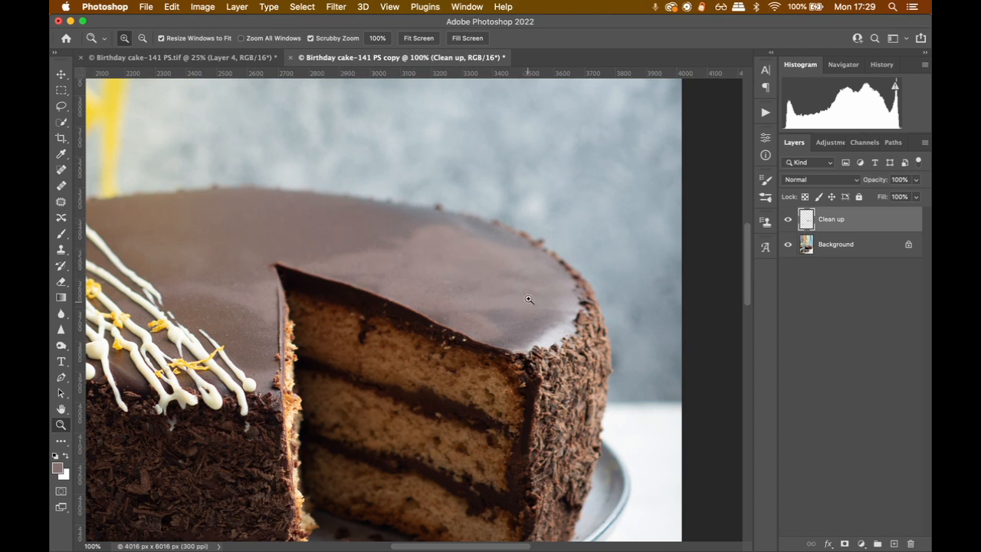
pyautogui.moveTo(271, 356); pyautogui.dragTo(320, 336)
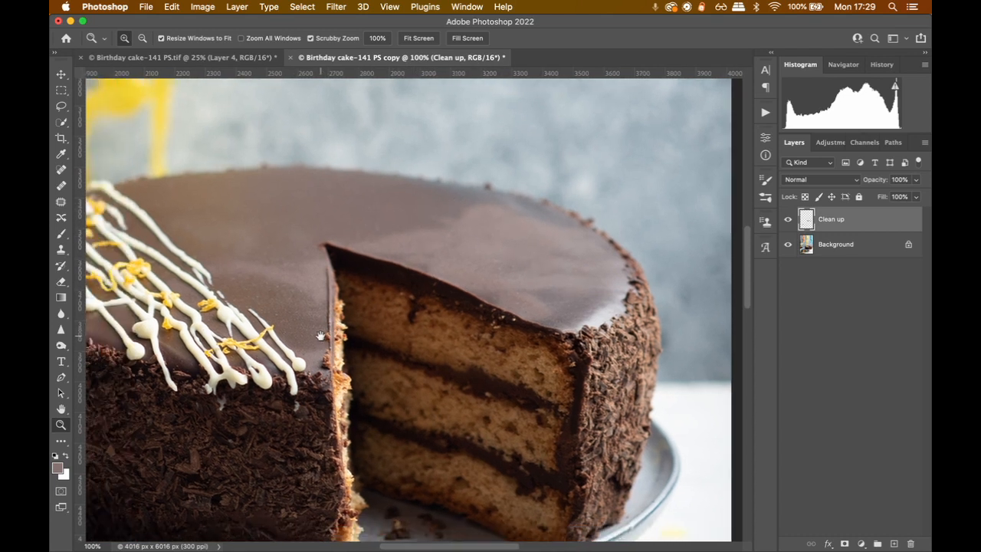
pyautogui.hscroll(-15, 320, 336)
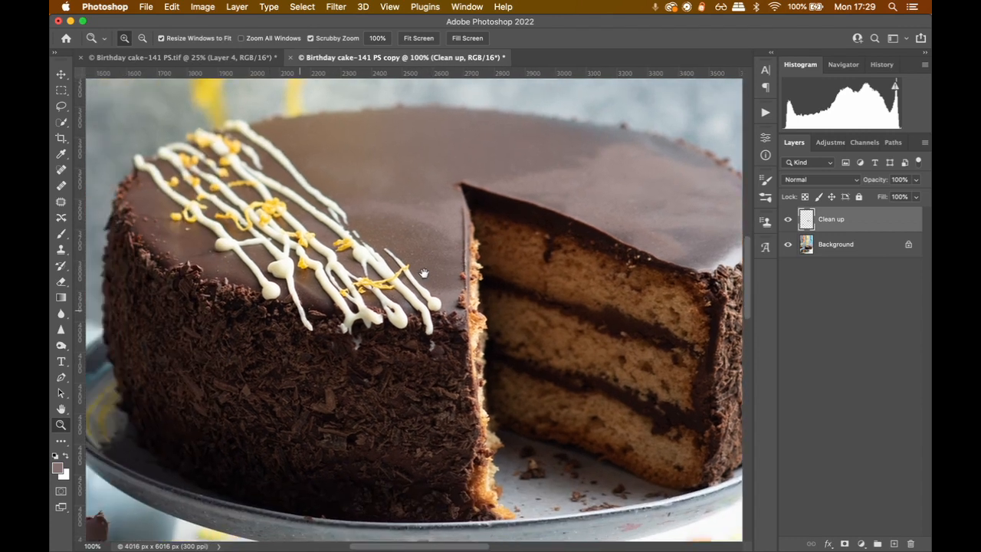
# Hide the Clean up layer to compare the slice's icing before and after retouching
pyautogui.hscroll(5, 477, 272)
pyautogui.scroll(-3, 477, 272)
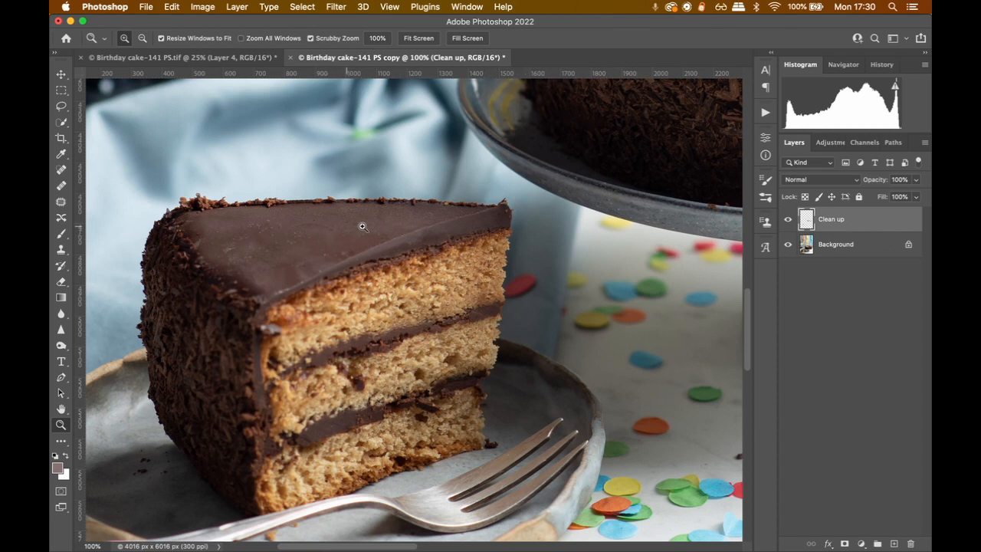
pyautogui.moveTo(590, 164); pyautogui.dragTo(521, 221)
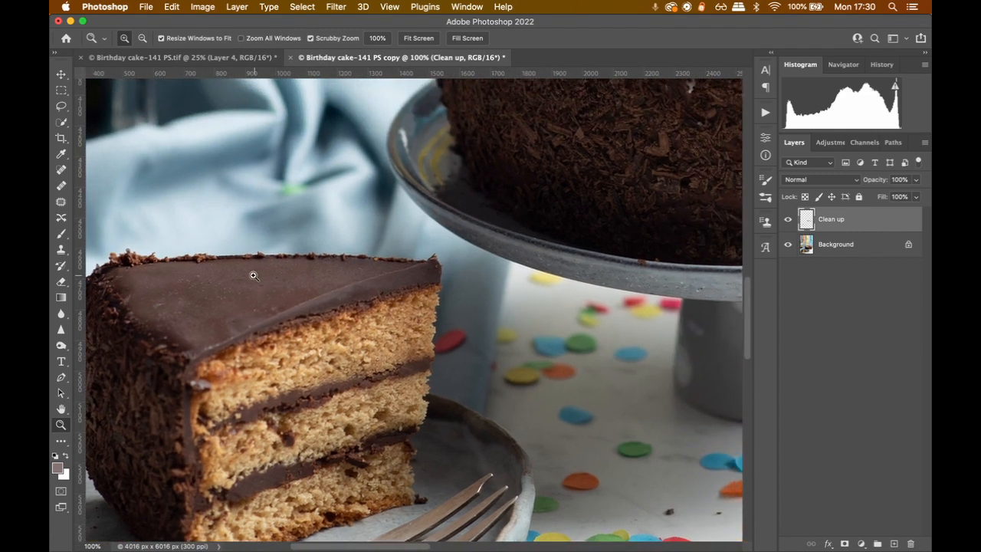
pyautogui.click(787, 221)
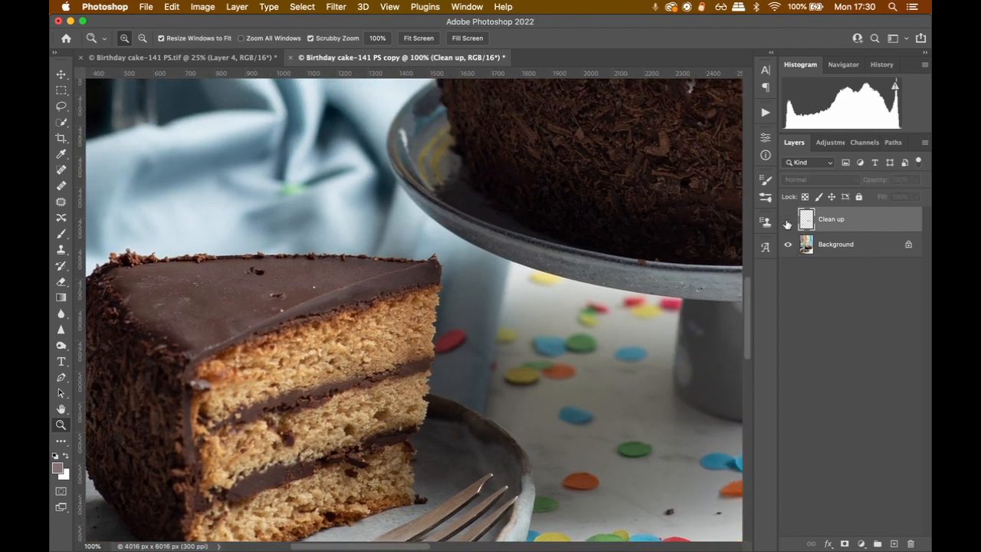
# Toggle the Clean up layer's visibility to compare the slice's icing before and after retouching, leaving the layer shown
pyautogui.click(787, 221)
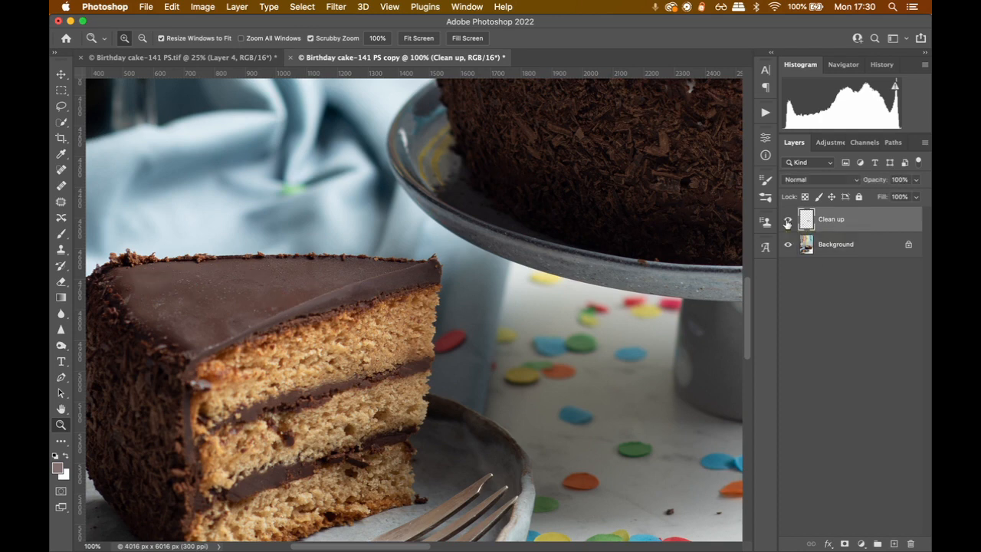
pyautogui.click(787, 221)
pyautogui.click(787, 221)
# Compare the top of the whole cake with and without the Clean up layer, leaving the layer shown
pyautogui.moveTo(634, 197); pyautogui.dragTo(491, 459)
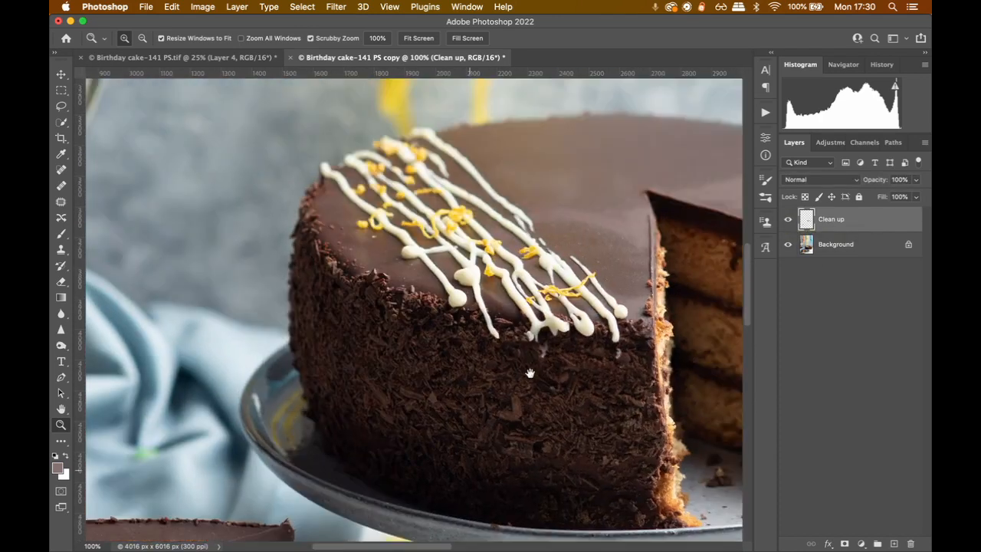
pyautogui.moveTo(706, 165); pyautogui.dragTo(518, 175)
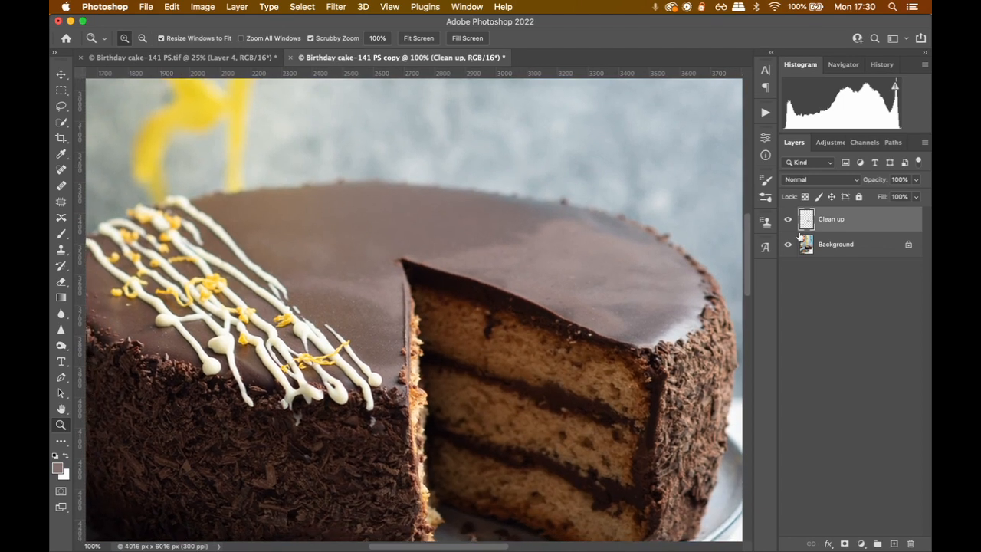
pyautogui.click(788, 220)
pyautogui.click(788, 220)
pyautogui.click(788, 220)
pyautogui.click(788, 220)
pyautogui.click(788, 221)
pyautogui.click(789, 221)
pyautogui.click(789, 220)
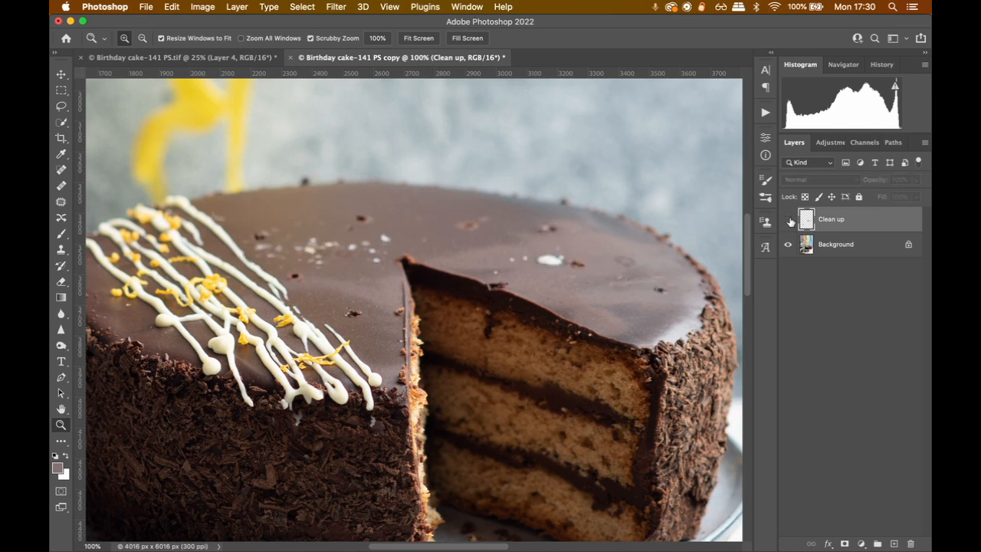
pyautogui.click(790, 221)
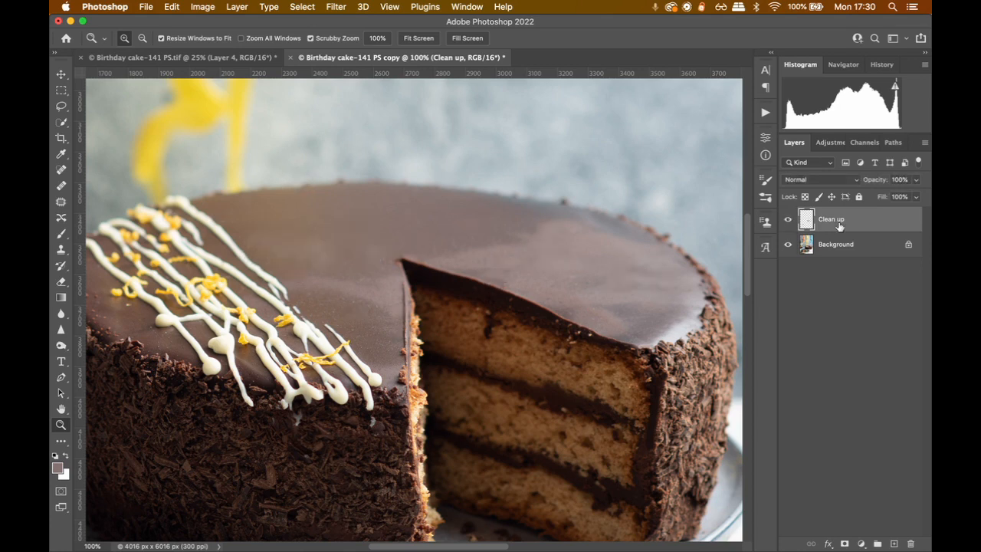
# Add a new empty layer named "Clour" above the Clean up layer, leaving both layers shown
pyautogui.click(840, 305)
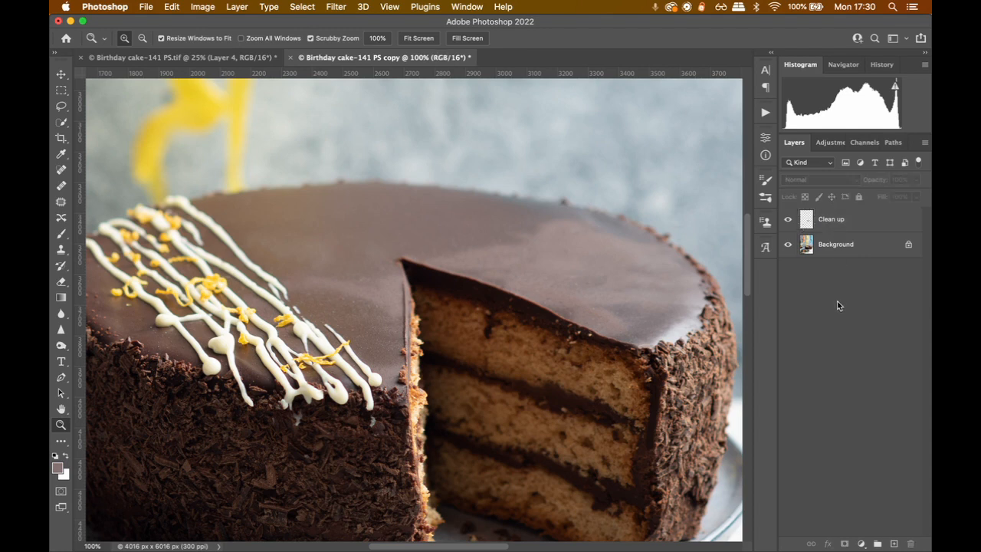
pyautogui.click(894, 542)
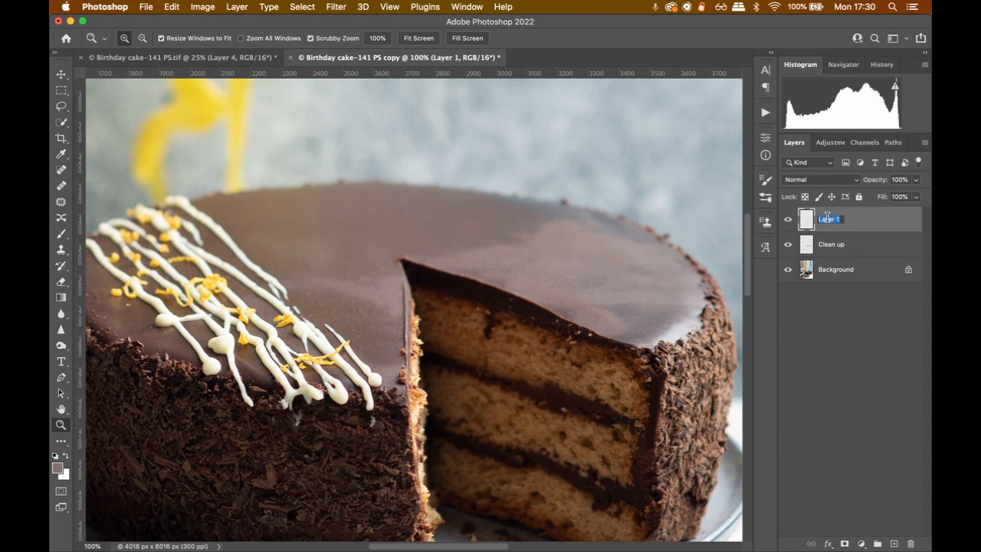
pyautogui.write('Clour')
pyautogui.press('Return')
pyautogui.click(789, 245)
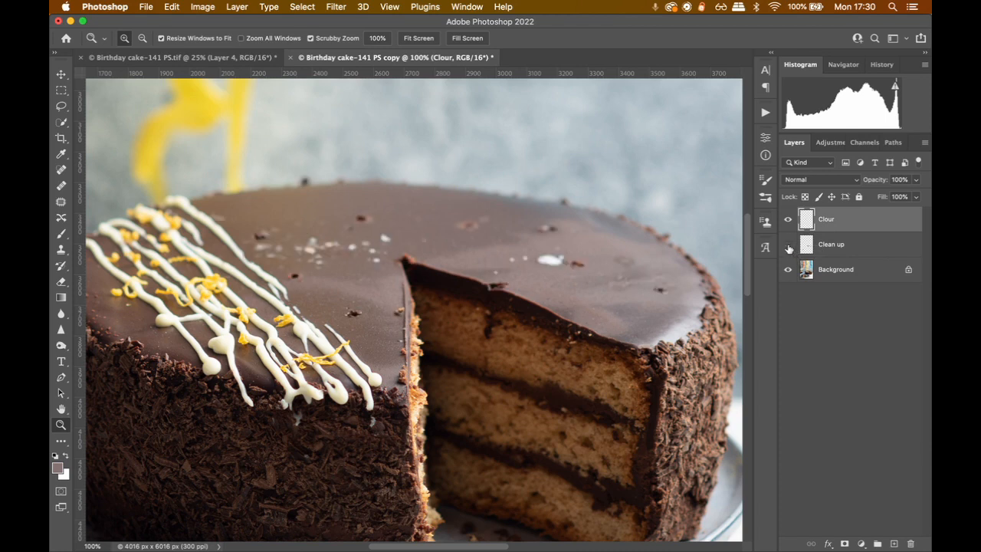
pyautogui.click(789, 245)
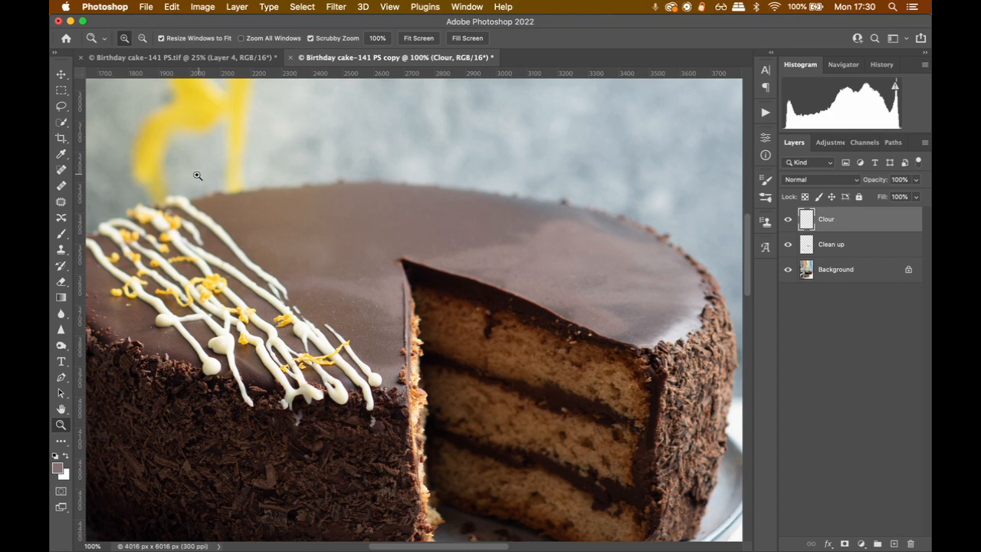
# Sample smooth icing behind the cut's tip with the Healing Brush and even out the patchy reflections behind the cut, using sizes 250 and 175
pyautogui.click(60, 189)
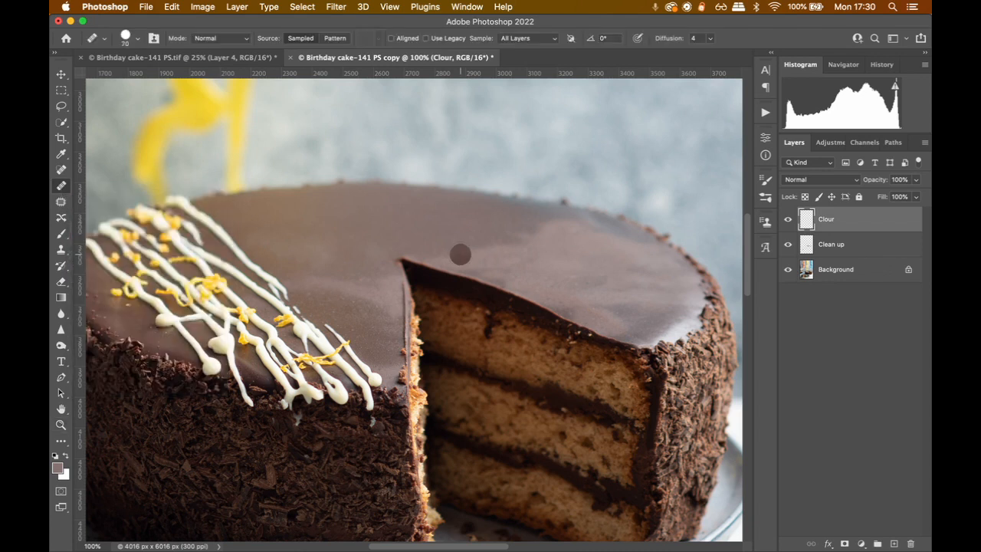
pyautogui.press(']')
pyautogui.press(']')
pyautogui.press(']')
pyautogui.press(']')
pyautogui.press(']')
pyautogui.press(']')
pyautogui.press(']')
pyautogui.press(']')
pyautogui.press(']')
pyautogui.press(']')
pyautogui.press(']')
pyautogui.press(']')
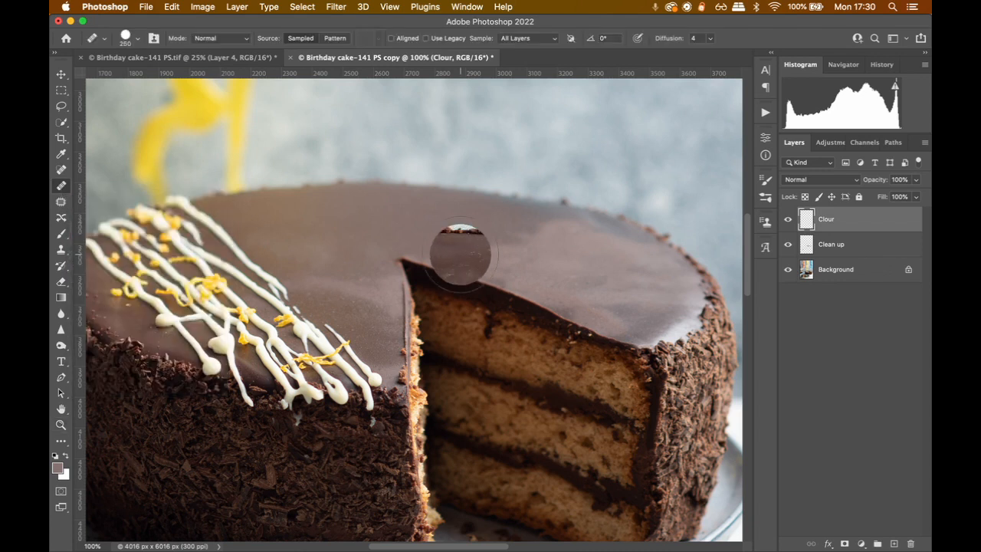
pyautogui.press('alt')
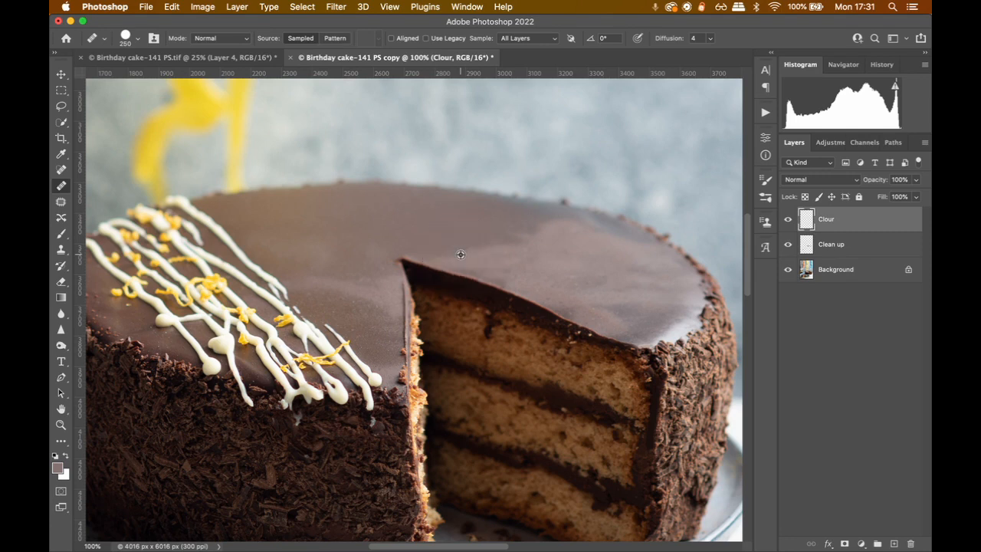
pyautogui.keyDown('alt'); pyautogui.click(431, 209); pyautogui.keyUp('alt')
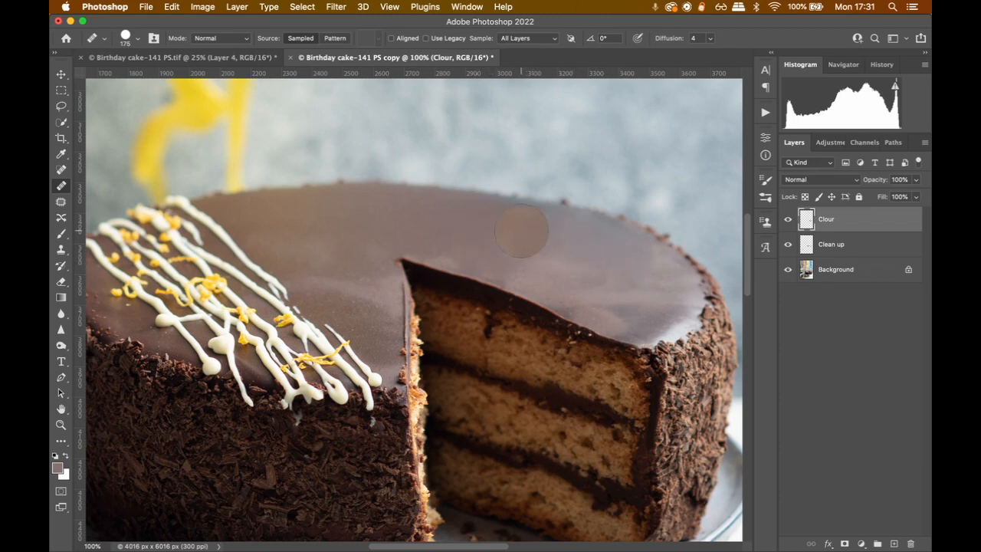
pyautogui.moveTo(519, 232); pyautogui.dragTo(484, 242)
pyautogui.moveTo(556, 243)
pyautogui.mouseDown()
pyautogui.moveTo(547, 263)
pyautogui.moveTo(615, 300)
pyautogui.moveTo(606, 250)
pyautogui.moveTo(606, 359)
pyautogui.moveTo(619, 324)
pyautogui.moveTo(611, 300)
pyautogui.moveTo(636, 307)
pyautogui.mouseUp()
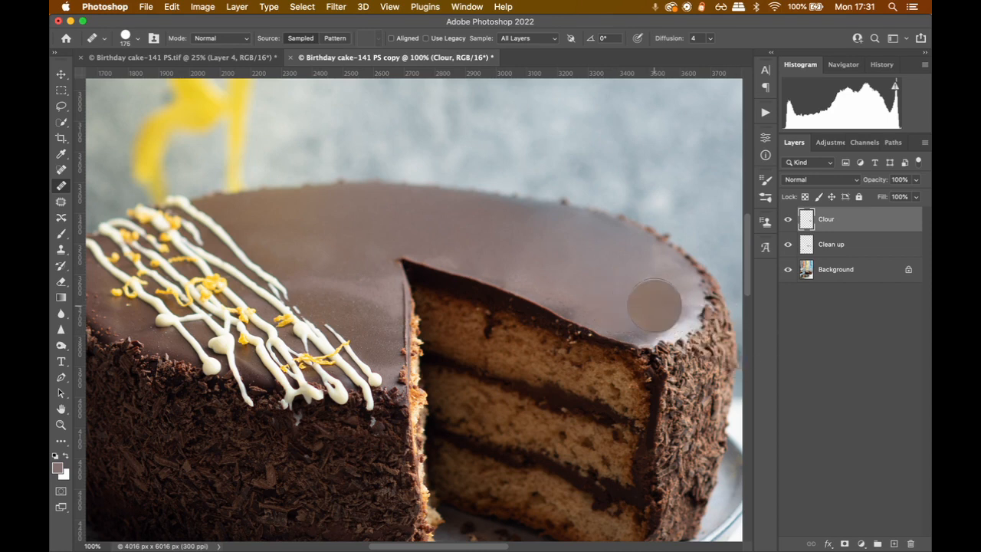
# Heal the uneven tones near the cake's far rim and on the icing between the drizzle and the cut, at brush size 175
pyautogui.click(652, 296)
pyautogui.click(663, 297)
pyautogui.moveTo(663, 296)
pyautogui.mouseDown()
pyautogui.moveTo(651, 265)
pyautogui.moveTo(661, 281)
pyautogui.moveTo(648, 267)
pyautogui.moveTo(654, 305)
pyautogui.moveTo(631, 312)
pyautogui.moveTo(587, 284)
pyautogui.moveTo(559, 281)
pyautogui.moveTo(547, 248)
pyautogui.moveTo(563, 281)
pyautogui.moveTo(537, 253)
pyautogui.mouseUp()
pyautogui.keyDown('alt'); pyautogui.click(375, 268); pyautogui.keyUp('alt')
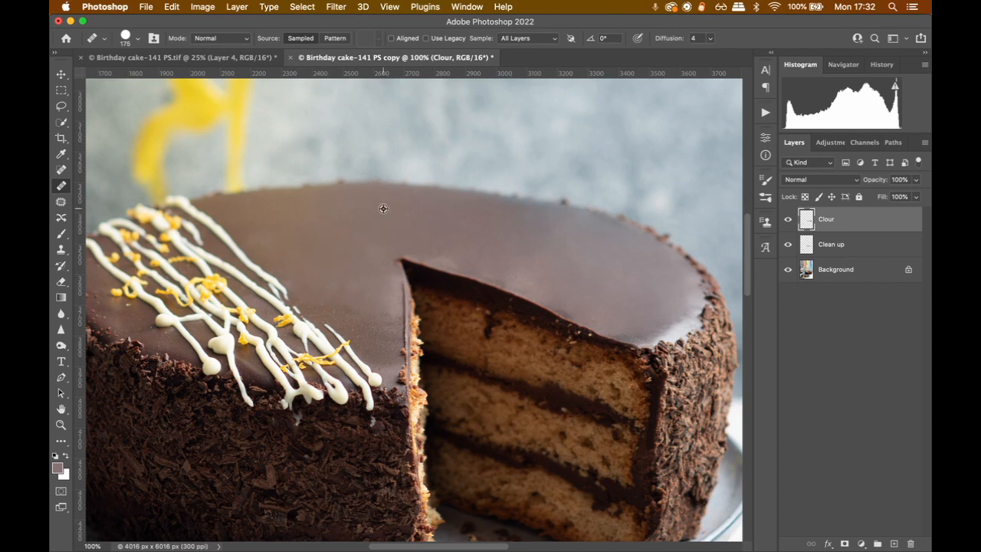
pyautogui.click(267, 228)
pyautogui.click(581, 221)
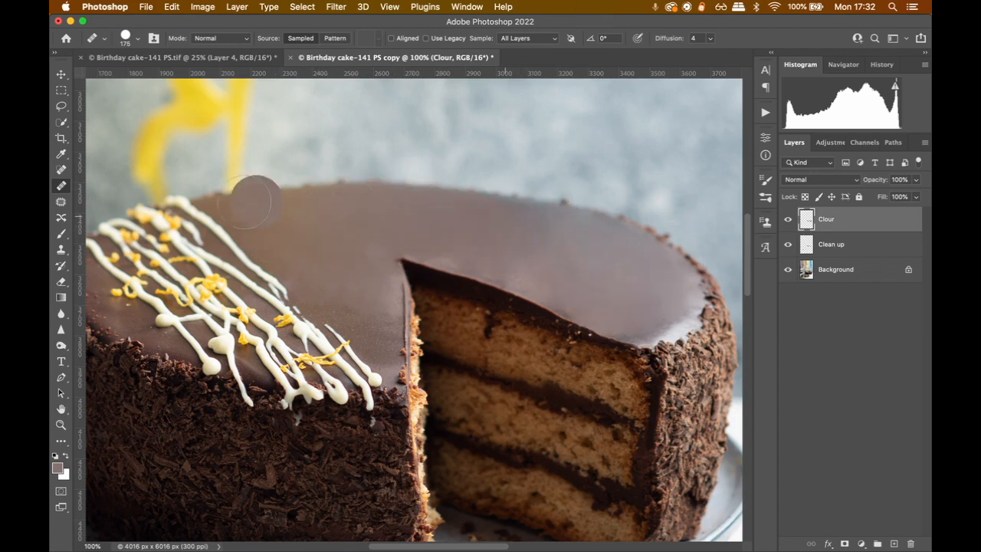
# Compare the icing with and without the Clour layer and examine the icing along the cut's edge up close
pyautogui.click(787, 222)
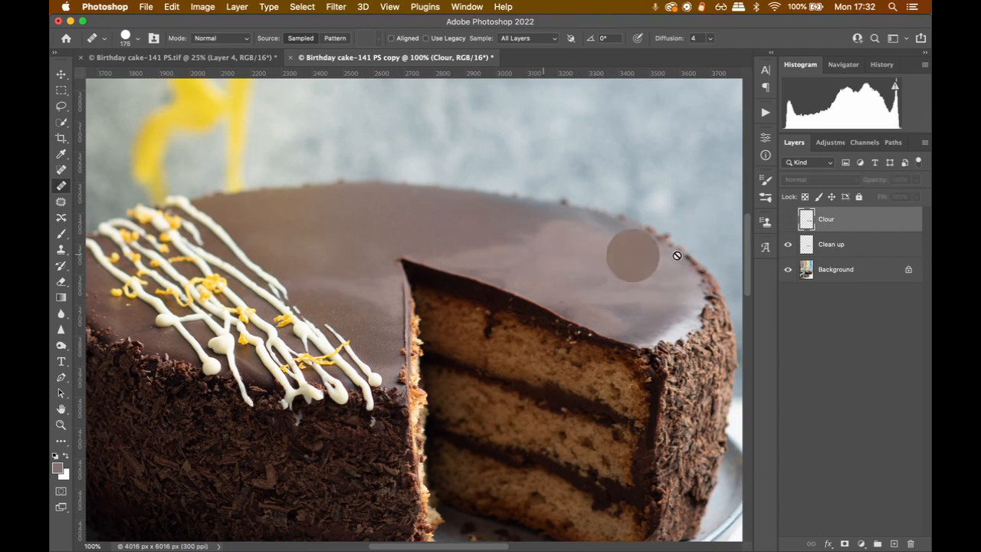
pyautogui.click(788, 220)
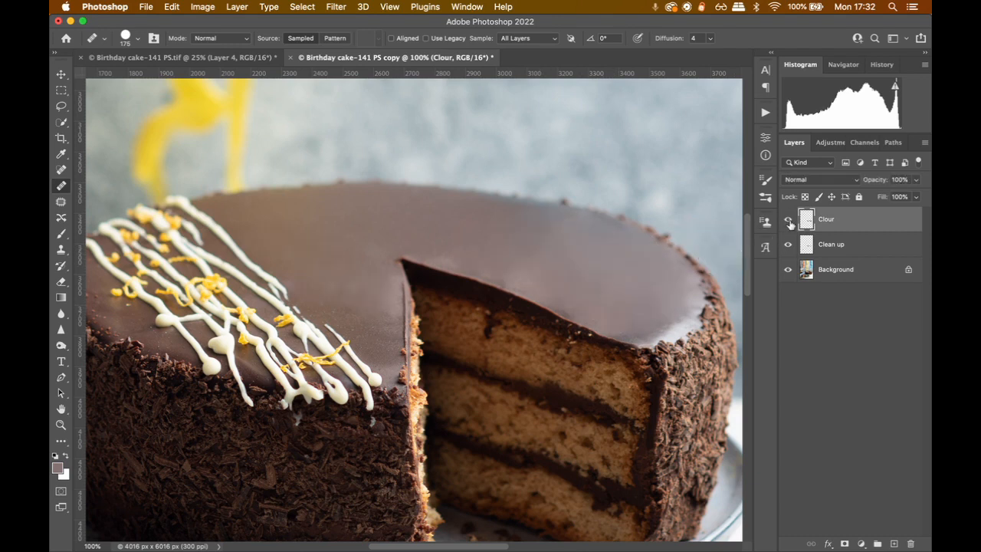
pyautogui.press('z')
pyautogui.doubleClick(450, 261)
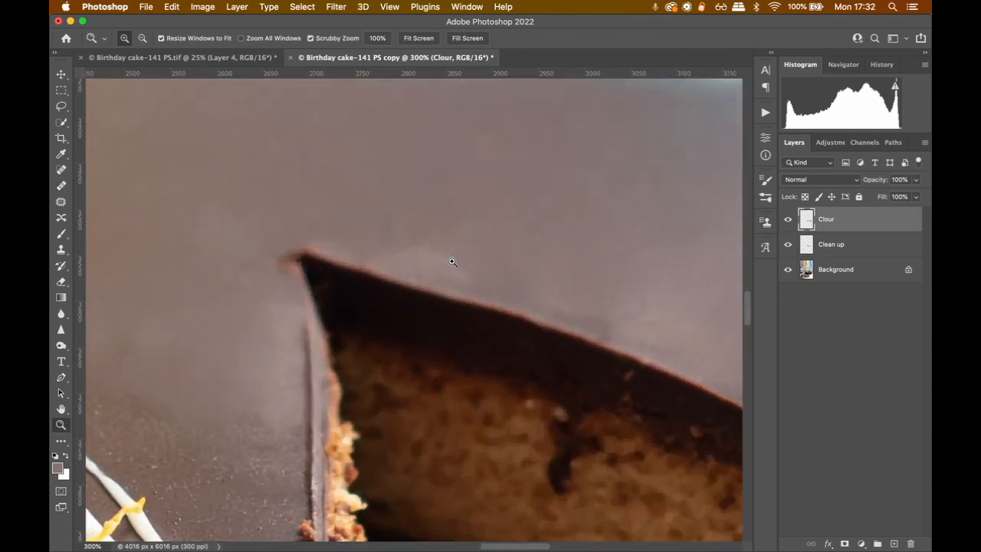
pyautogui.moveTo(526, 290); pyautogui.dragTo(312, 221)
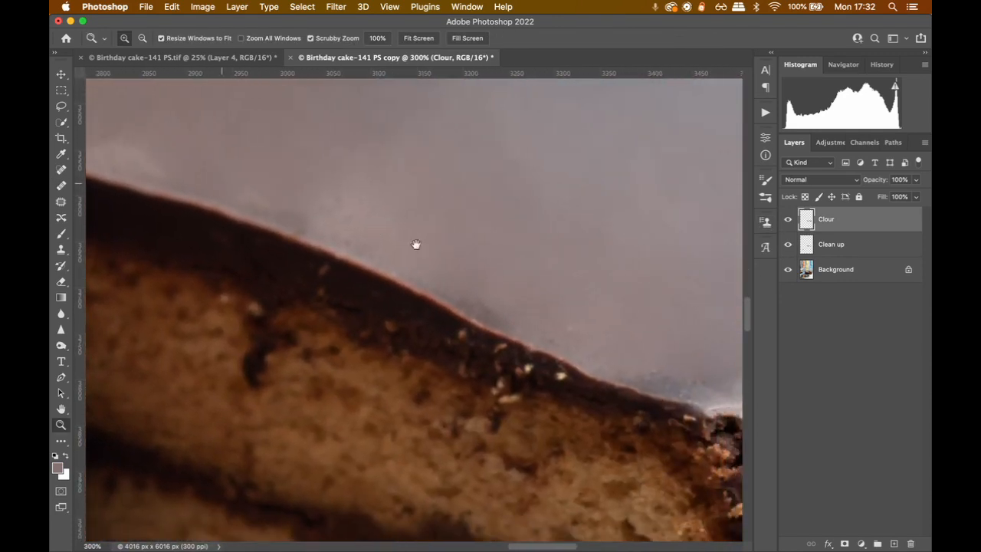
pyautogui.moveTo(415, 243); pyautogui.dragTo(397, 240)
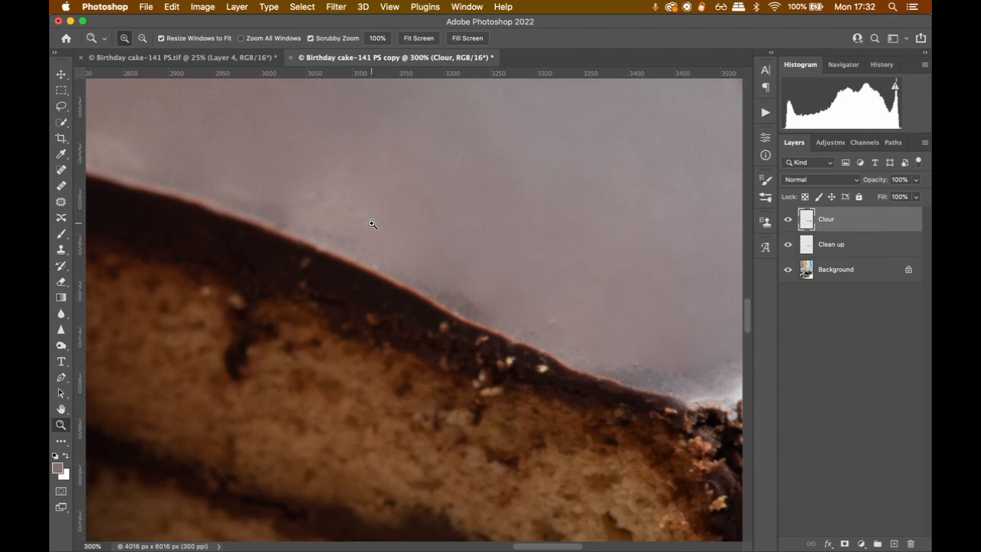
pyautogui.keyDown('alt'); pyautogui.doubleClick(371, 224); pyautogui.keyUp('alt')
pyautogui.click(280, 204)
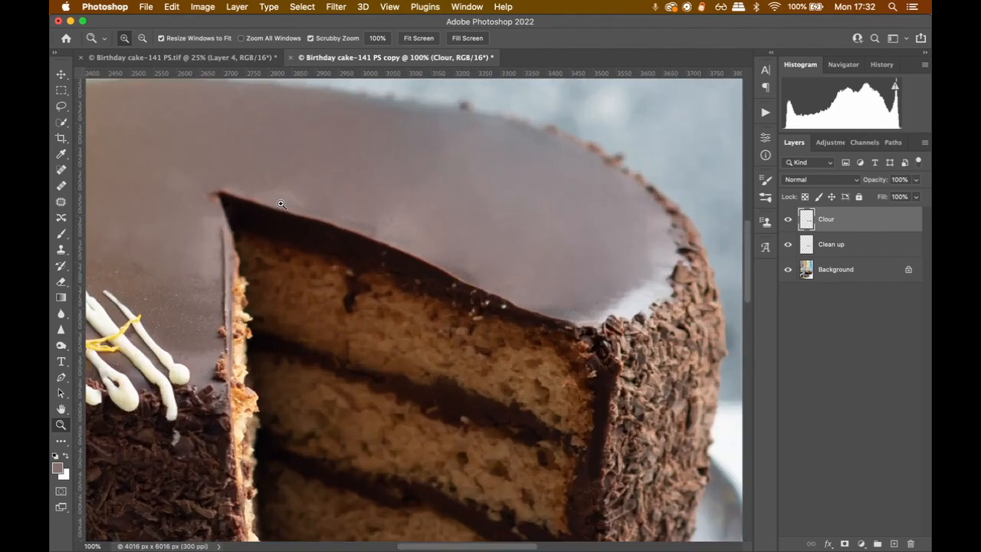
pyautogui.moveTo(280, 204); pyautogui.dragTo(287, 253)
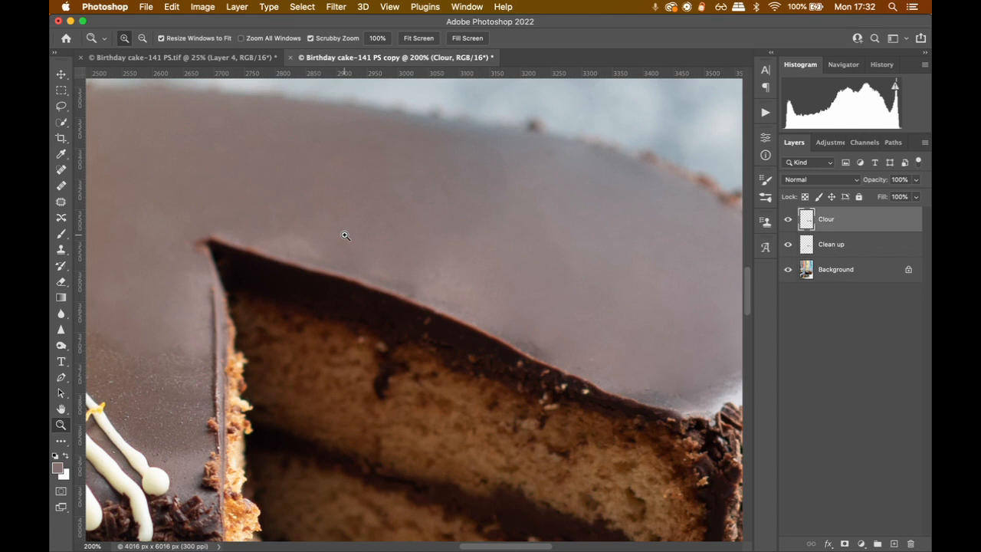
# Smooth the patchy icing above the cut with the Healing Brush at size 90
pyautogui.press('j')
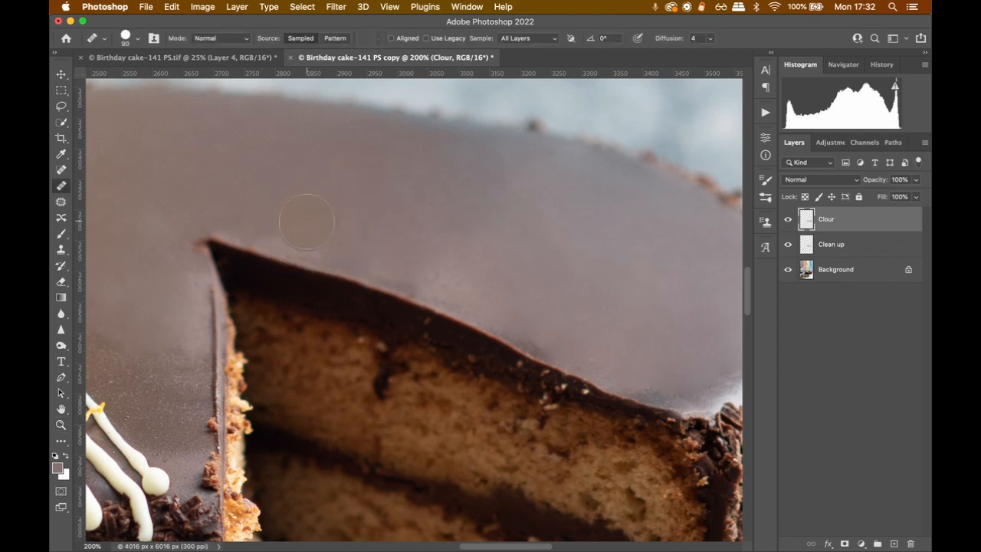
pyautogui.press(']')
pyautogui.press('[')
pyautogui.moveTo(449, 214); pyautogui.dragTo(307, 201)
pyautogui.hscroll(3, 414, 253)
pyautogui.scroll(-2, 414, 253)
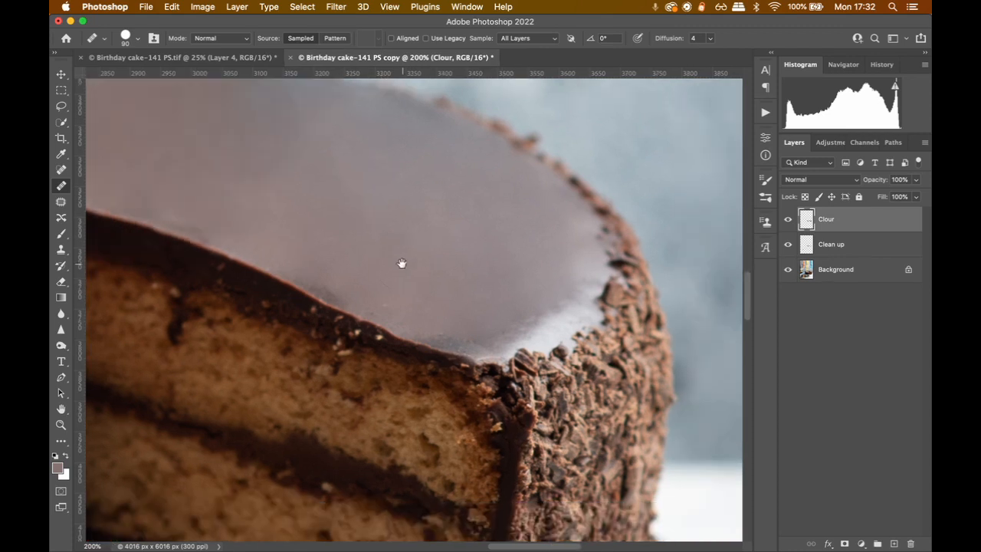
# Heal the dark and light blotches along the icing's cut edge with the brush reduced to size 45
pyautogui.press('[')
pyautogui.press('[')
pyautogui.press('[')
pyautogui.press('[')
pyautogui.press('[')
pyautogui.click(328, 289)
pyautogui.keyDown('super'); pyautogui.click(338, 272); pyautogui.keyUp('super')
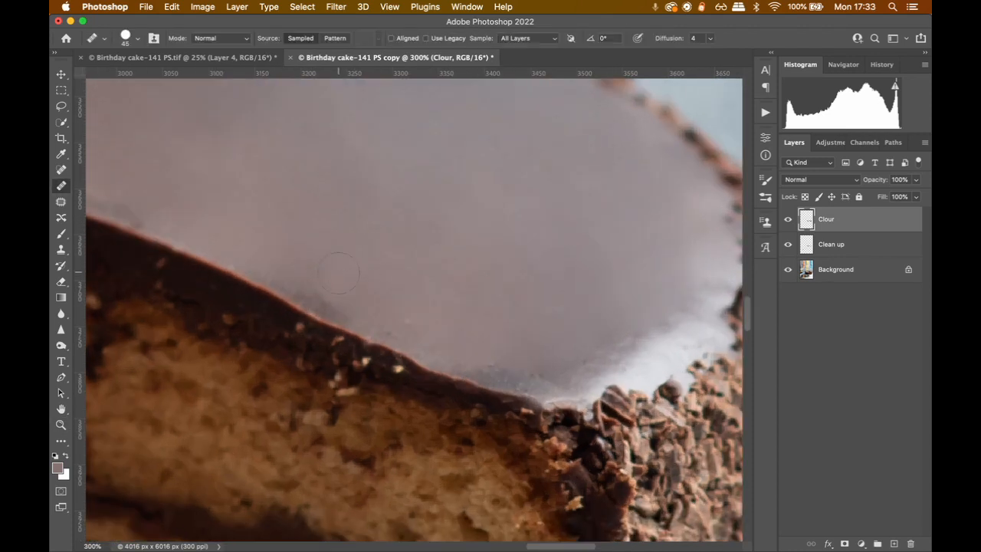
pyautogui.click(317, 298)
pyautogui.moveTo(510, 266)
pyautogui.mouseDown()
pyautogui.moveTo(398, 264)
pyautogui.moveTo(536, 363)
pyautogui.moveTo(690, 383)
pyautogui.mouseUp()
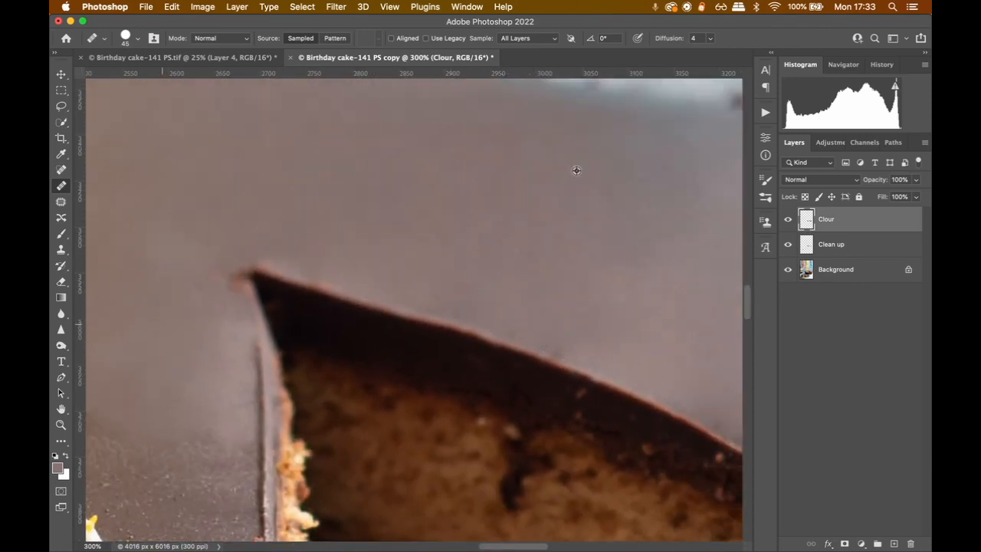
# Smooth the icing around the cut's tip and toward the white drizzle, enlarging the Healing Brush to size 70
pyautogui.moveTo(440, 256); pyautogui.dragTo(321, 228)
pyautogui.moveTo(381, 294); pyautogui.dragTo(690, 278)
pyautogui.press(']')
pyautogui.press(']')
pyautogui.press(']')
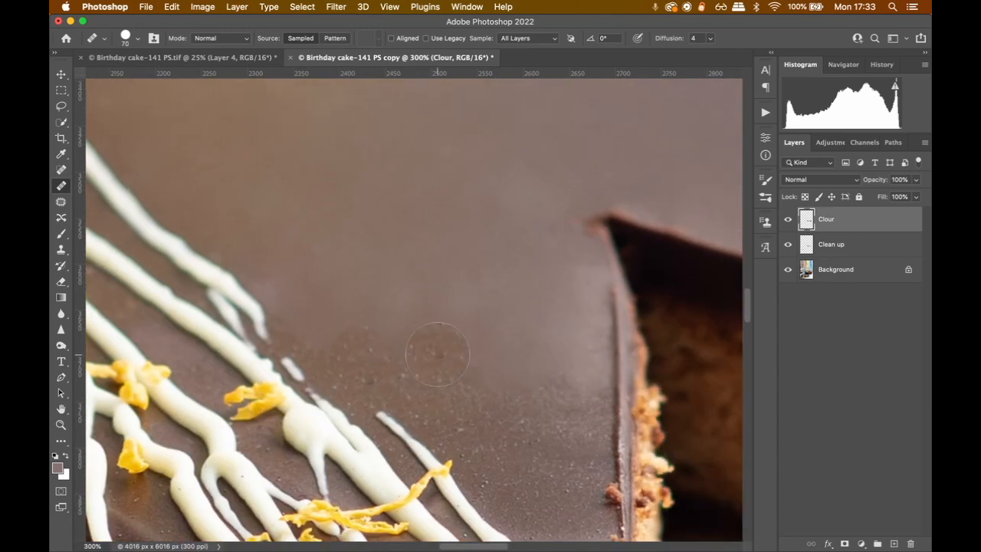
pyautogui.moveTo(461, 306); pyautogui.dragTo(353, 282)
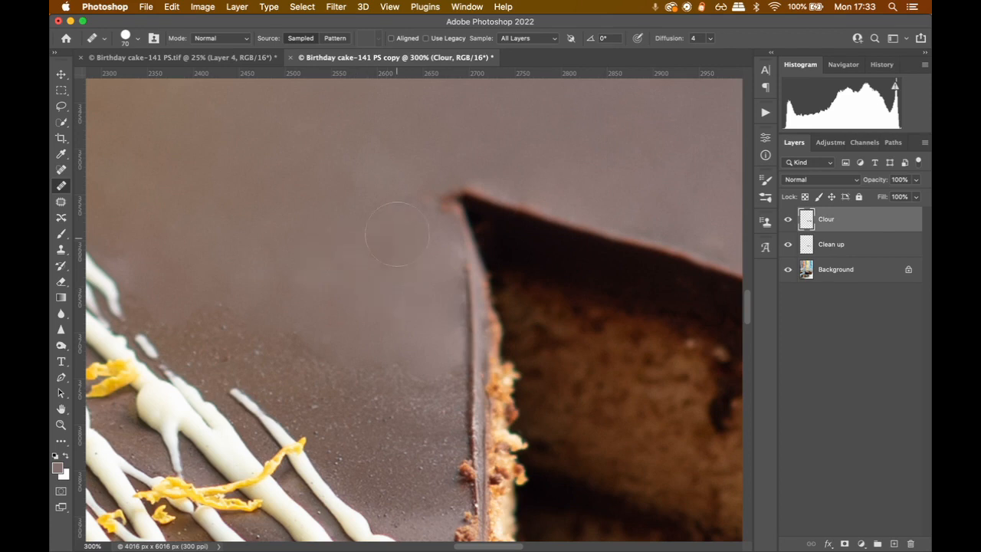
pyautogui.moveTo(204, 241); pyautogui.dragTo(401, 237)
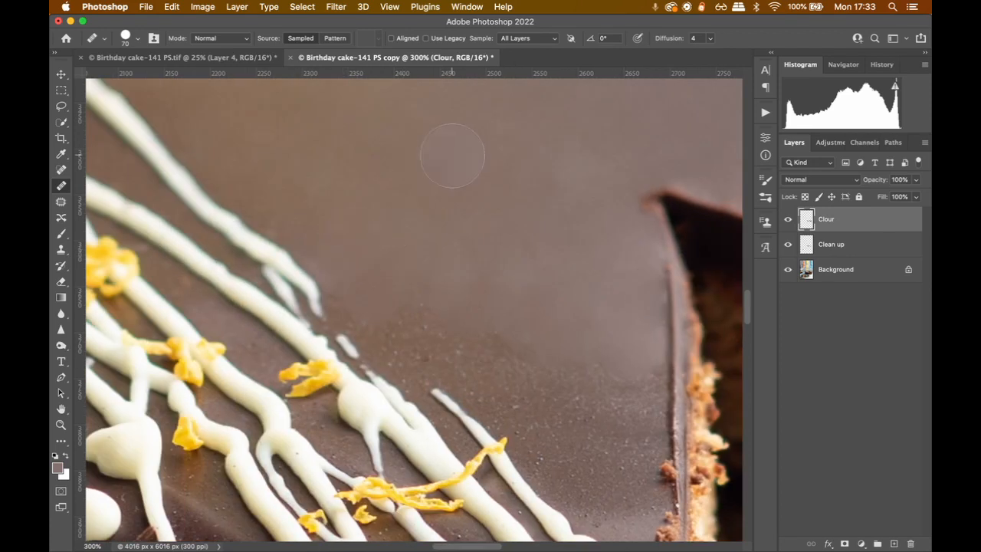
# Review the whole photo and compare the cake's icing with and without the Clour layer, leaving the layer shown
pyautogui.press('super+0')
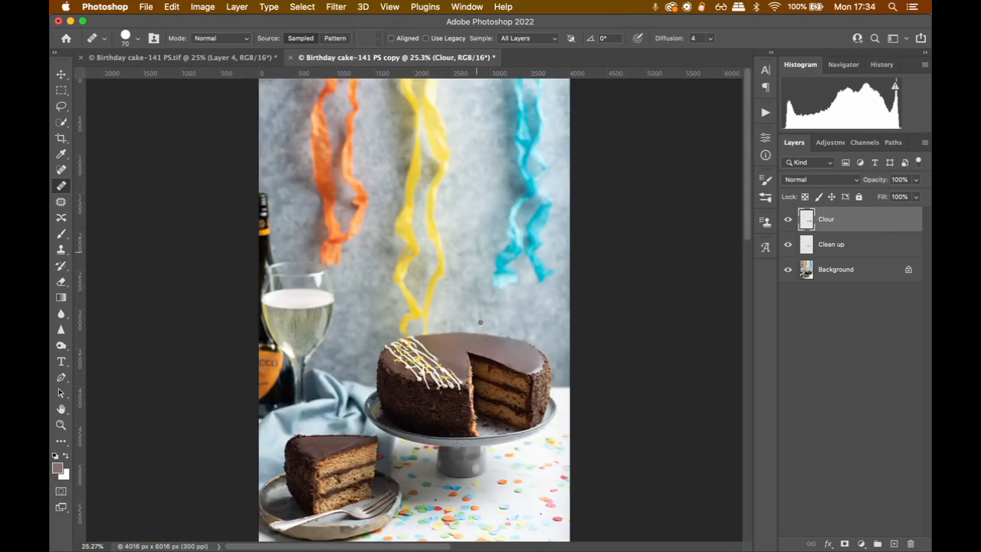
pyautogui.press('z')
pyautogui.click(376, 379)
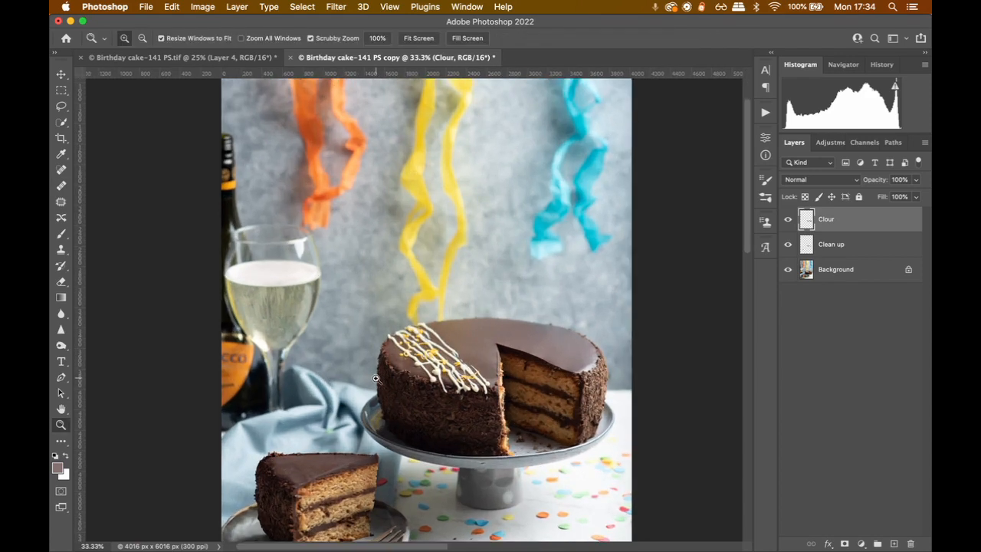
pyautogui.click(376, 380)
pyautogui.moveTo(619, 295); pyautogui.dragTo(488, 270)
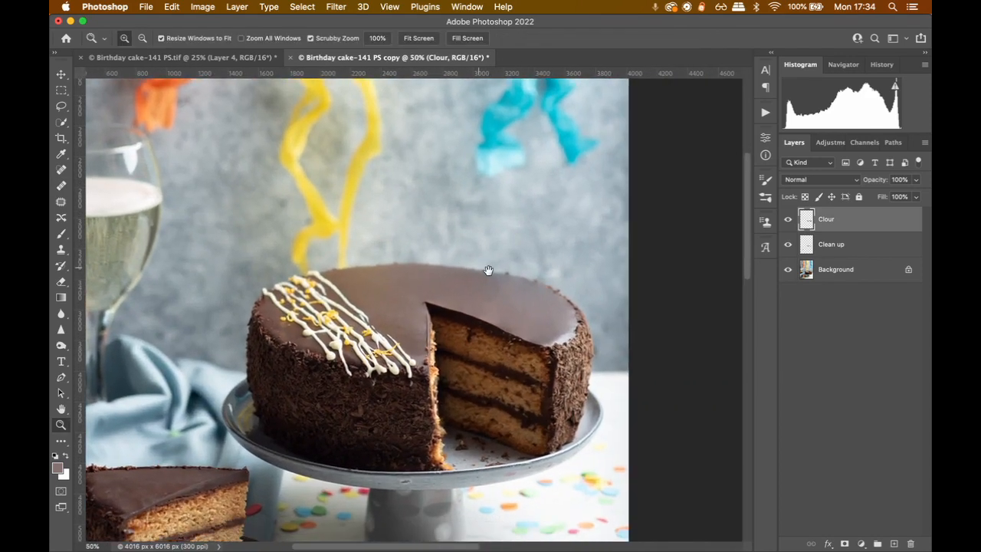
pyautogui.click(789, 221)
pyautogui.click(789, 221)
pyautogui.click(789, 221)
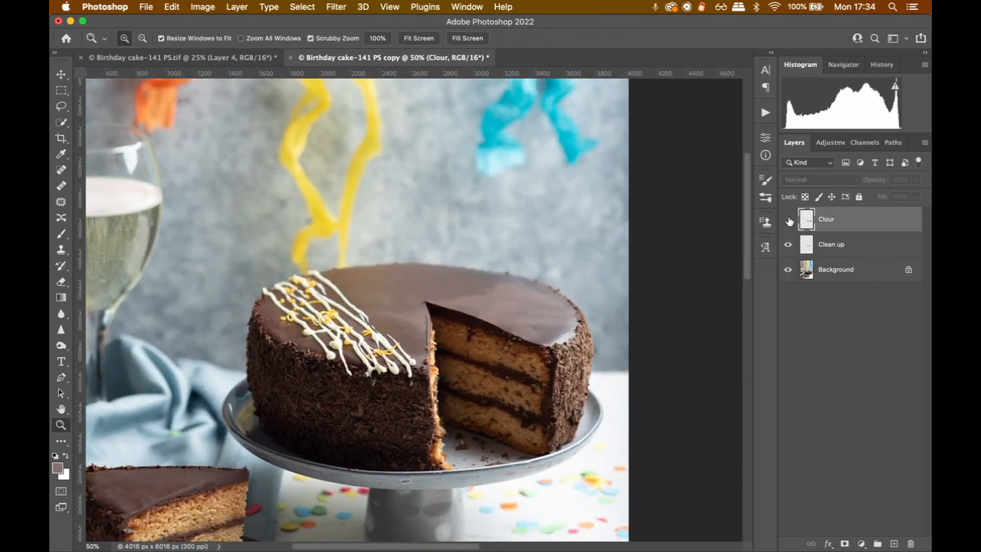
pyautogui.click(789, 221)
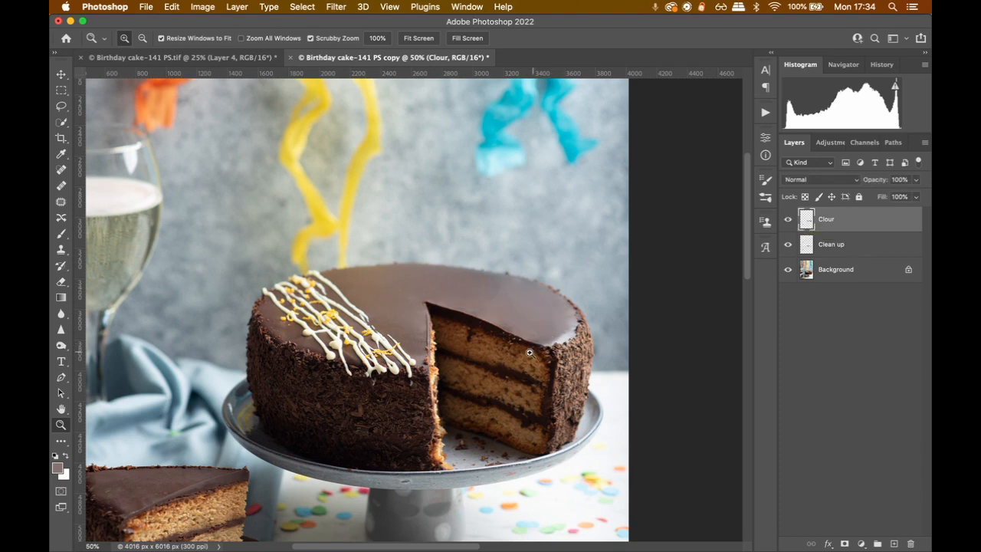
pyautogui.moveTo(318, 385); pyautogui.dragTo(366, 261)
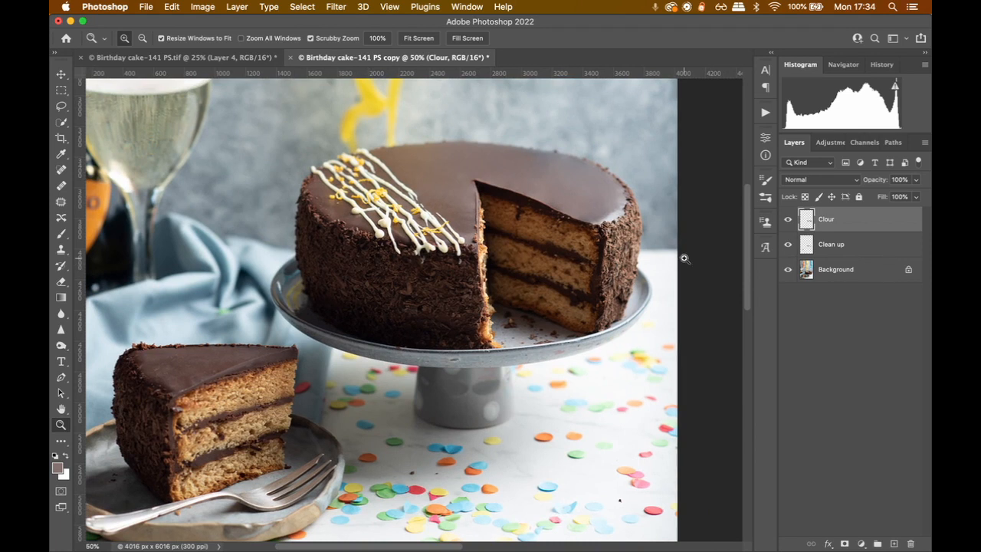
# Compare the cake's original icing with the retouched version by hiding both the Clour and Clean up layers, then restoring them
pyautogui.click(787, 221)
pyautogui.click(788, 244)
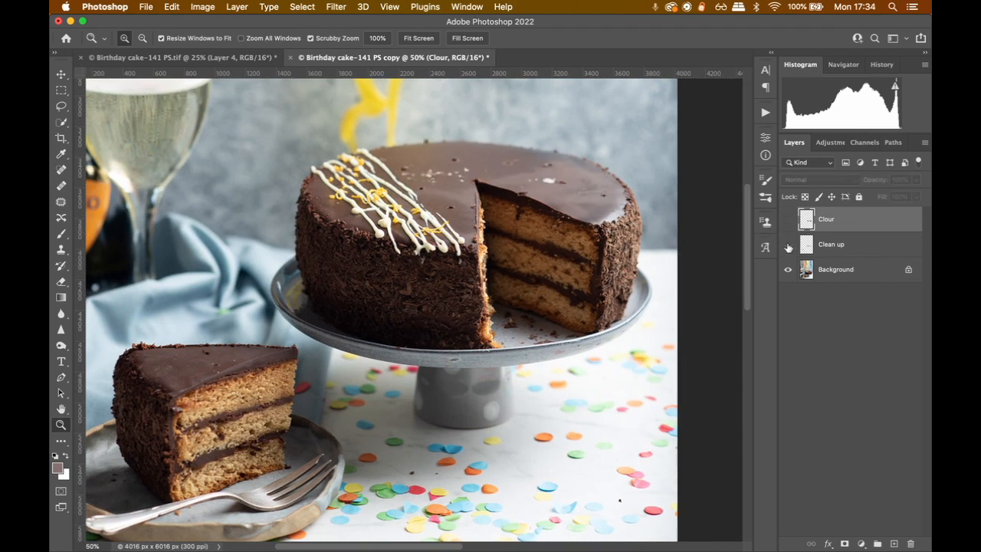
pyautogui.click(788, 245)
pyautogui.click(788, 221)
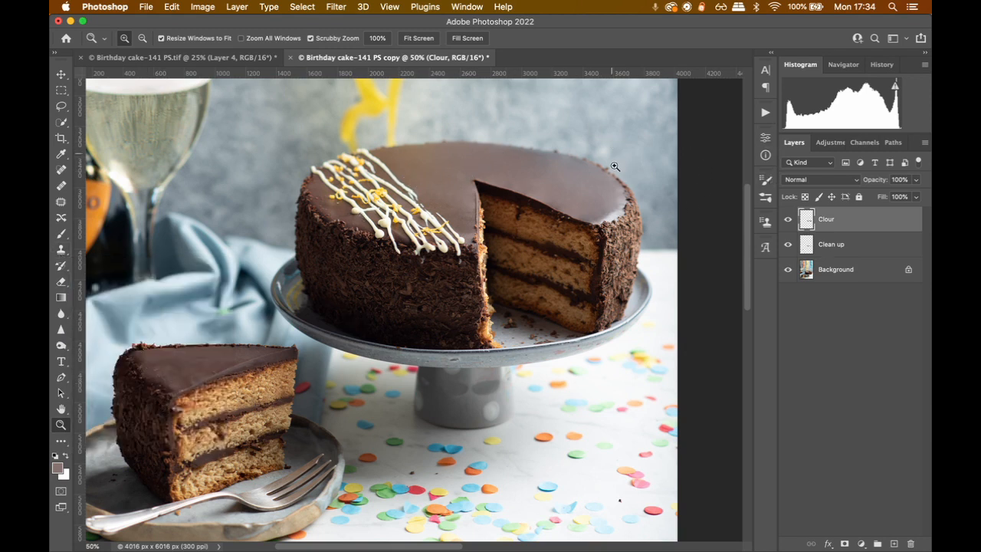
# Compare the whole photo with and without the retouching layers, leave them shown, and examine the cake's icing more closely
pyautogui.press('super+0')
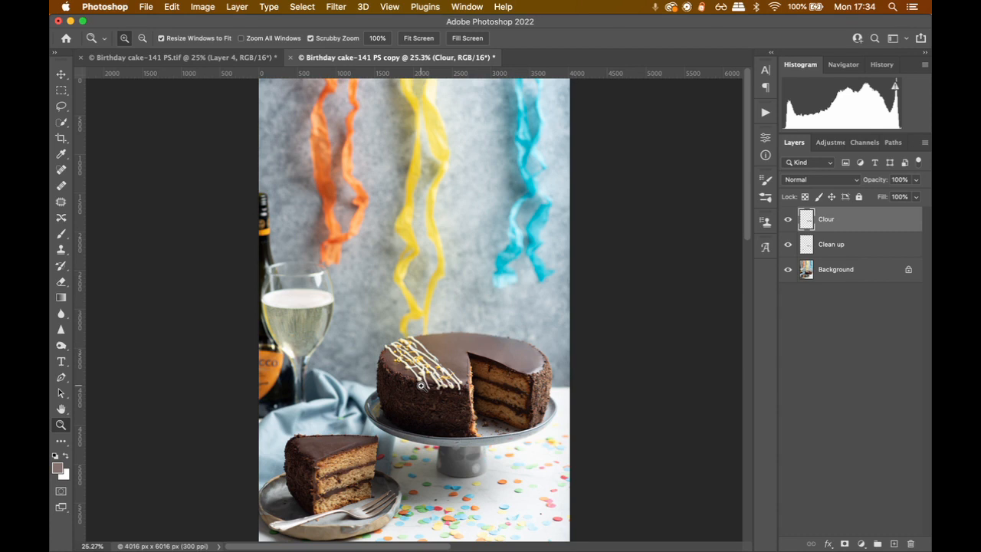
pyautogui.click(788, 219)
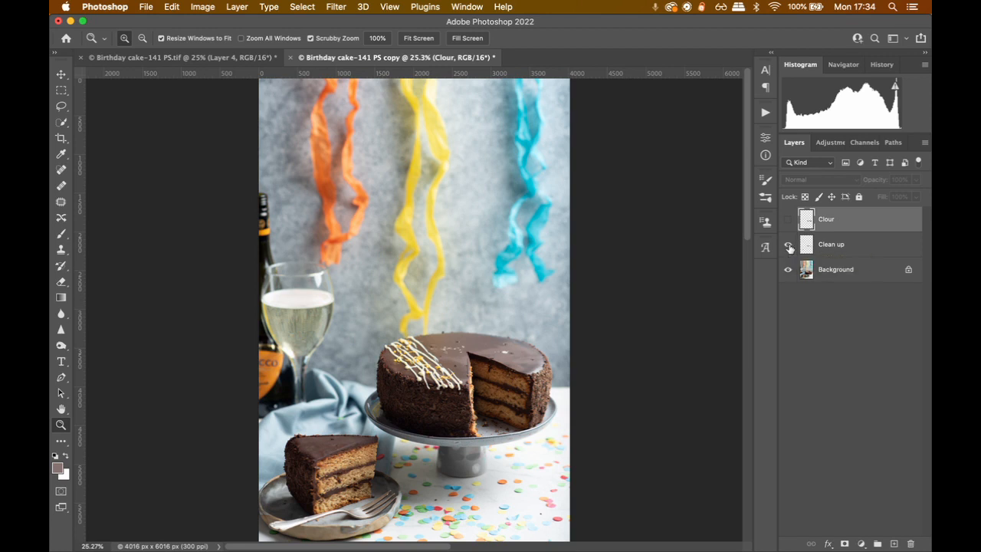
pyautogui.click(788, 220)
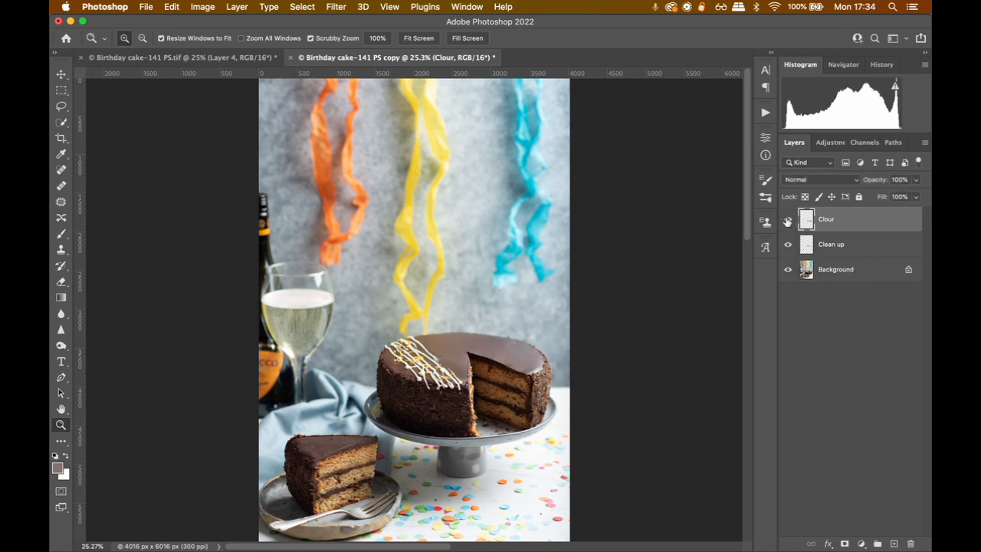
pyautogui.click(431, 345)
pyautogui.scroll(-3, 431, 345)
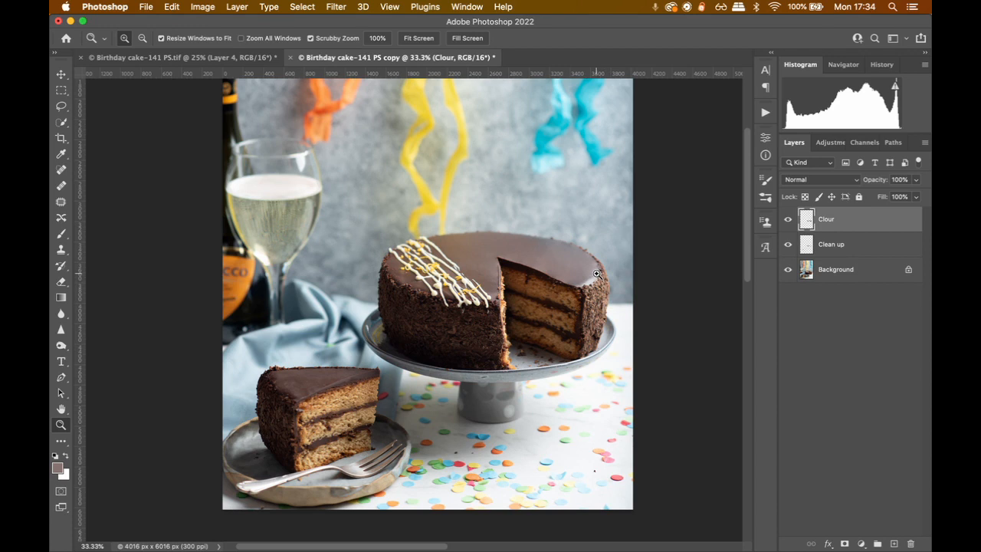
pyautogui.scroll(-1, 420, 322)
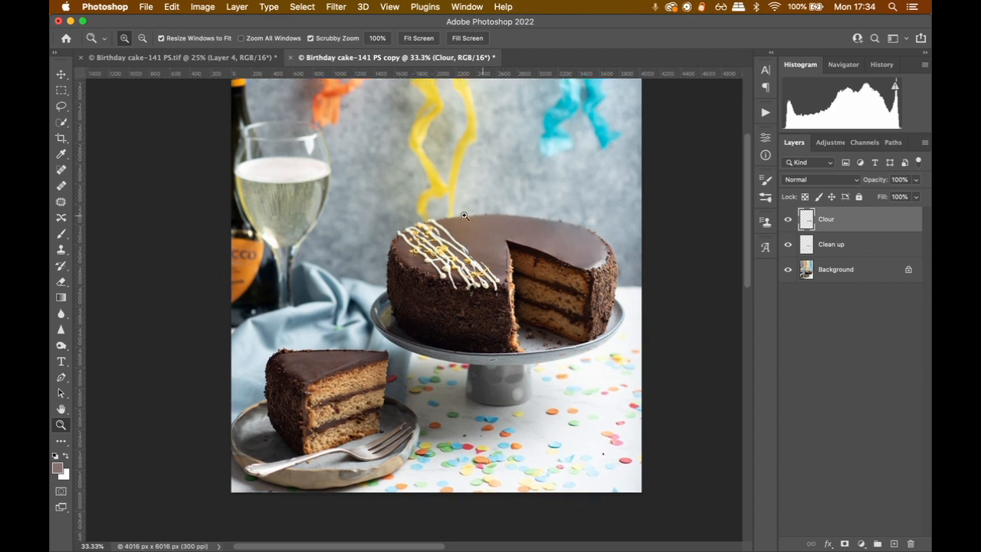